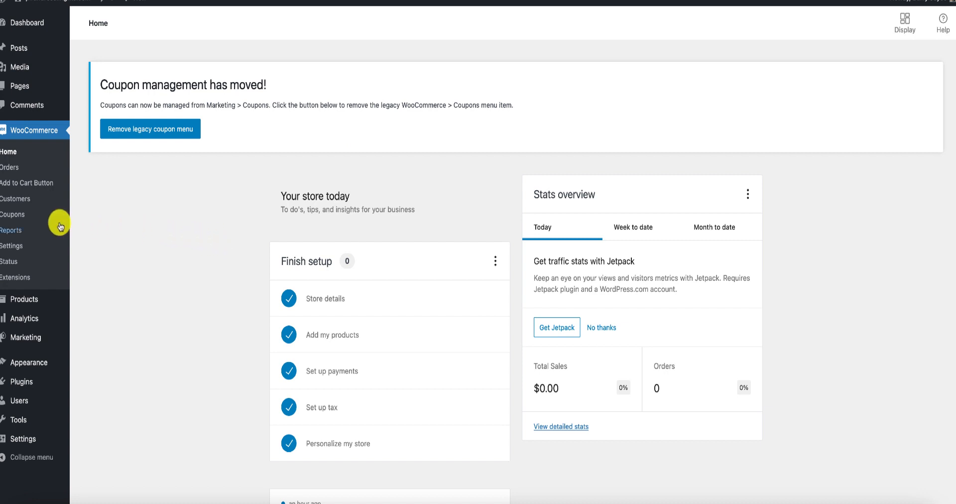
Open the product categories and name a new category "Mental Health".
mouse_move(26, 301)
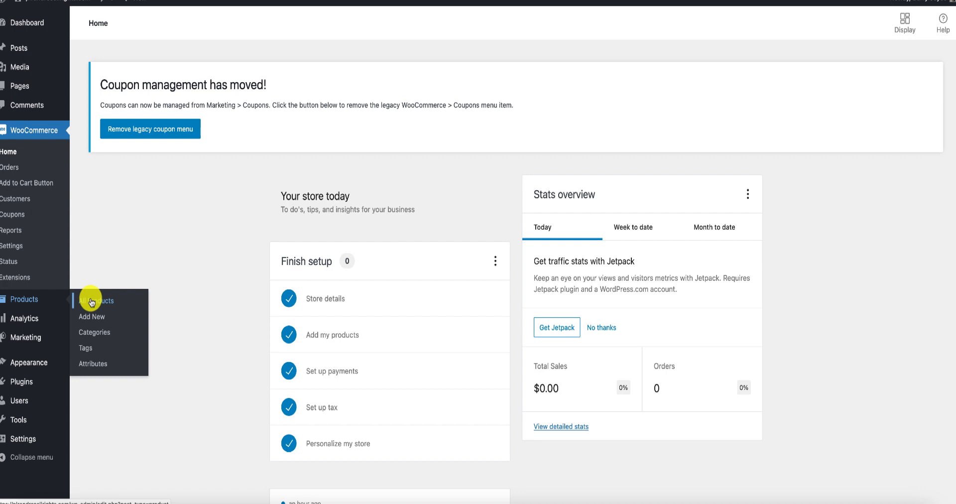
click(104, 334)
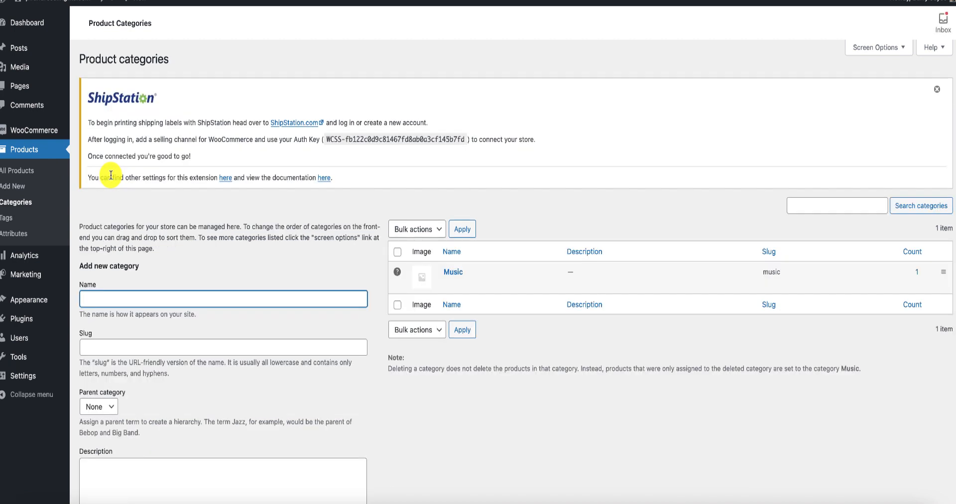
text(Mental )
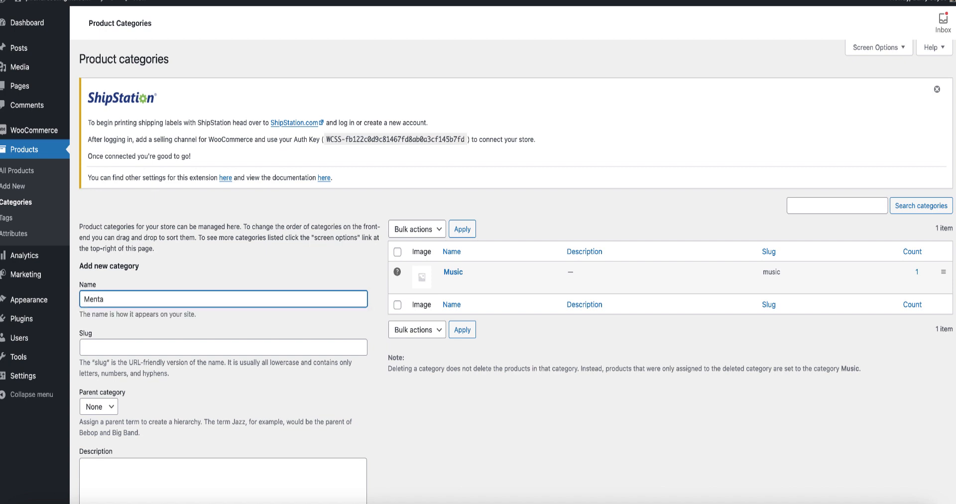
text(Health)
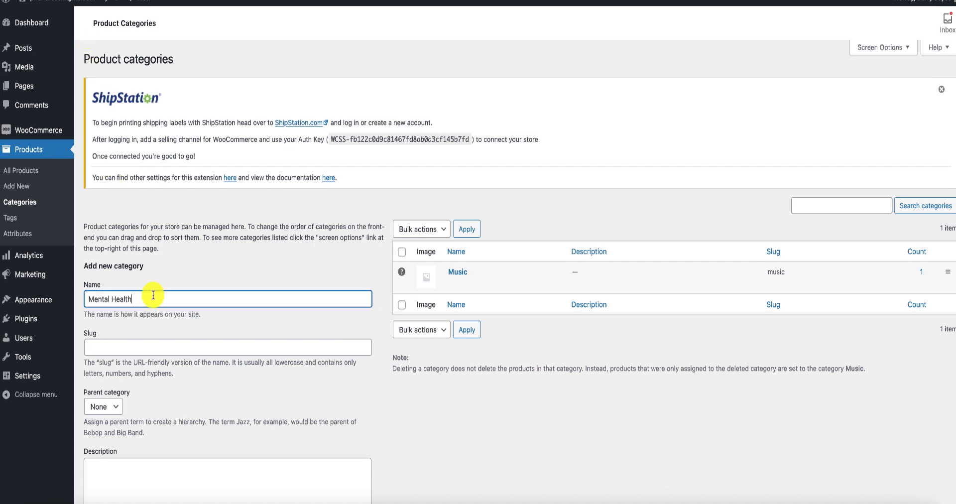
Copy the category name into the slug as "Mental Health" and add the category.
scroll(150, 241, down, 2)
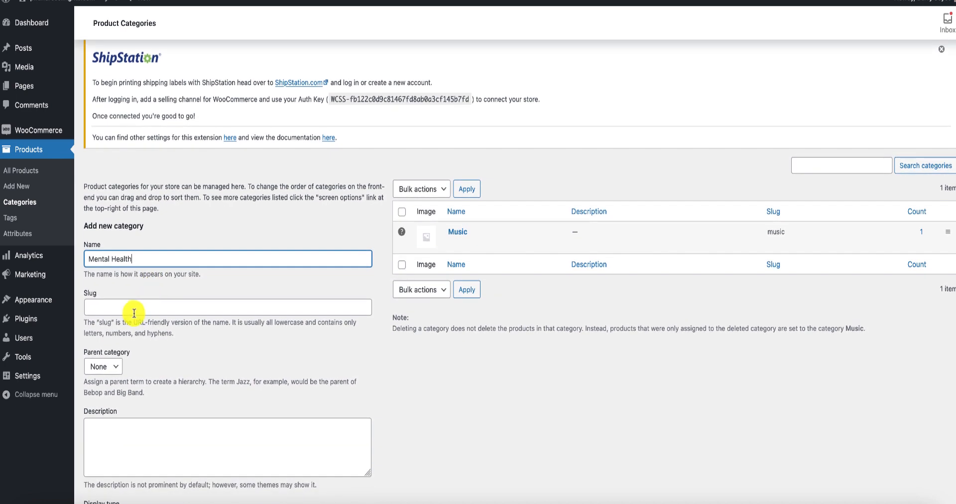
click(131, 307)
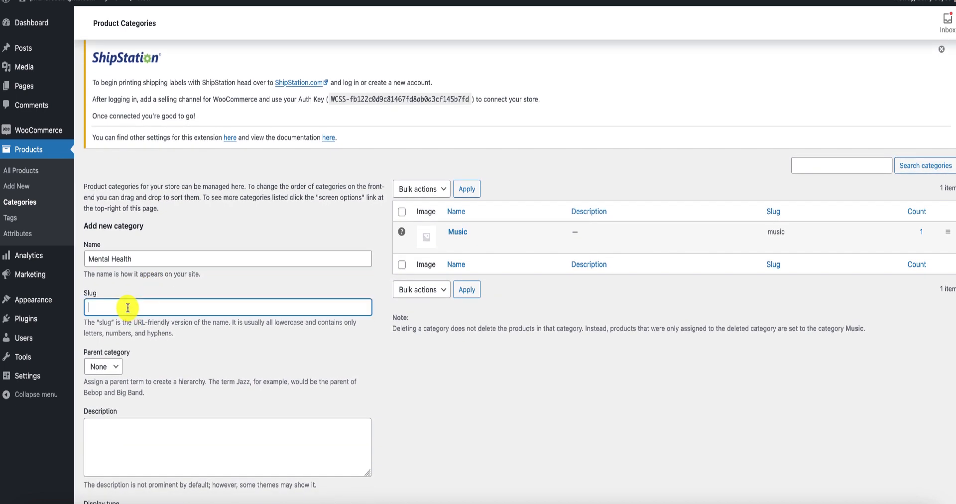
drag(136, 258, 90, 258)
right_click(91, 258)
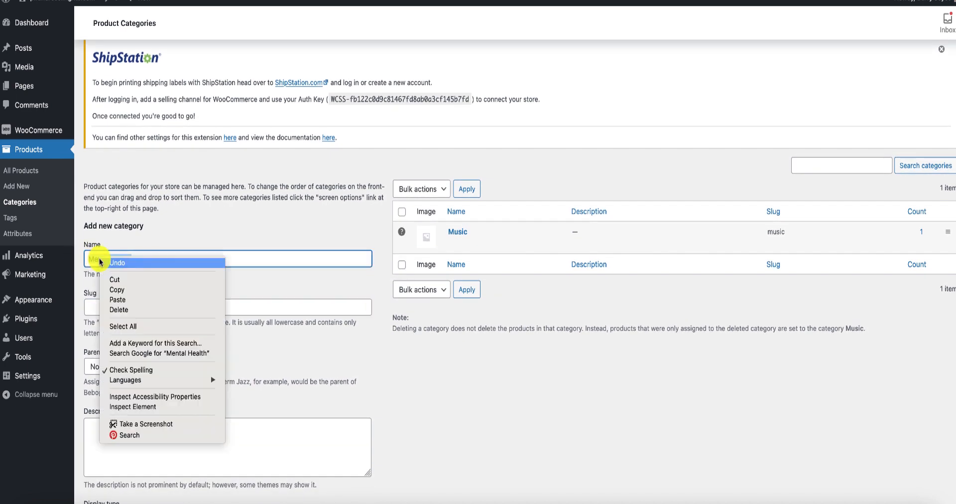
click(112, 291)
click(101, 308)
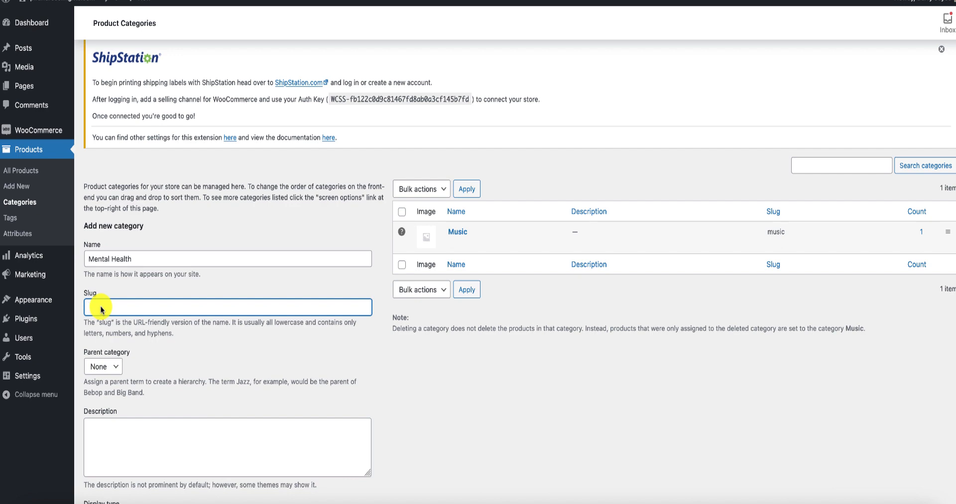
key(ctrl+v)
scroll(100, 303, down, 1)
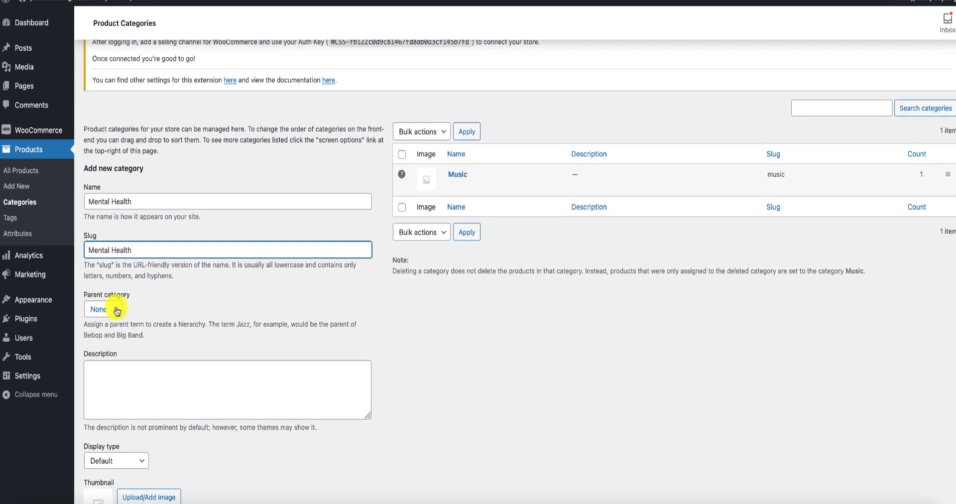
scroll(118, 306, down, 2)
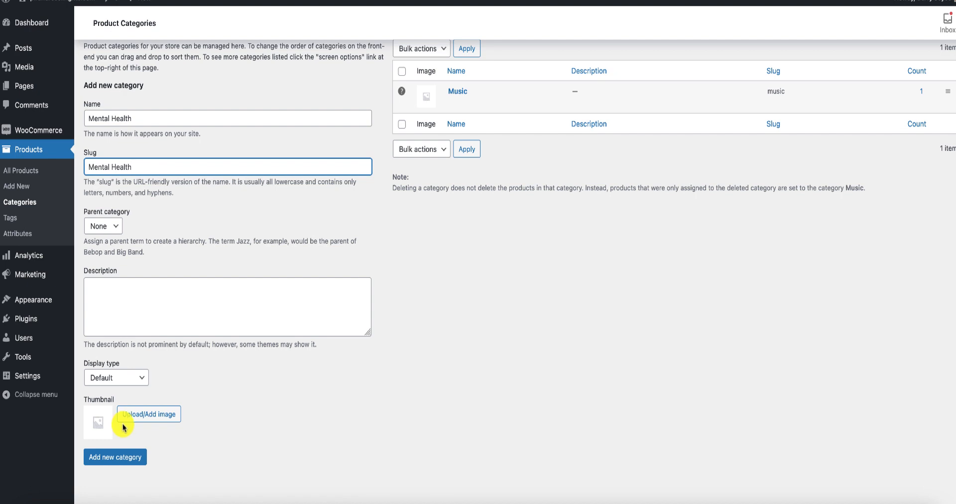
click(124, 462)
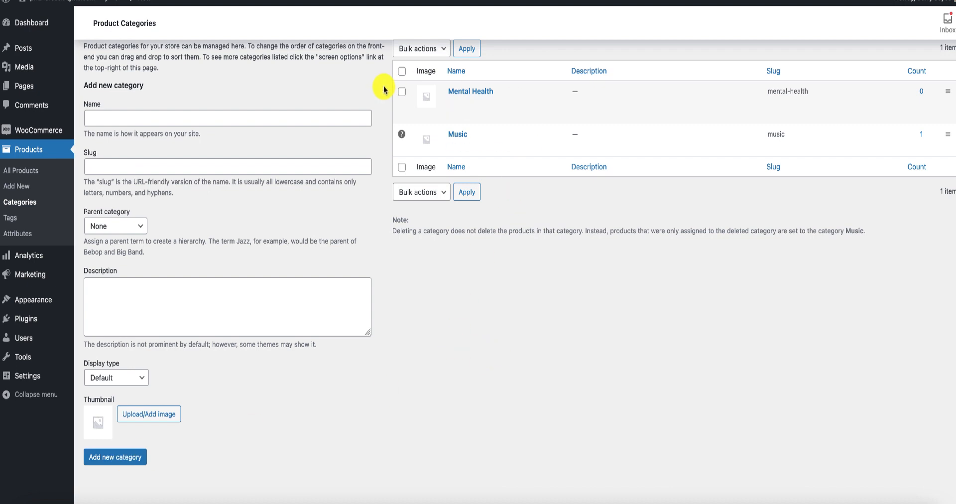
mouse_move(480, 83)
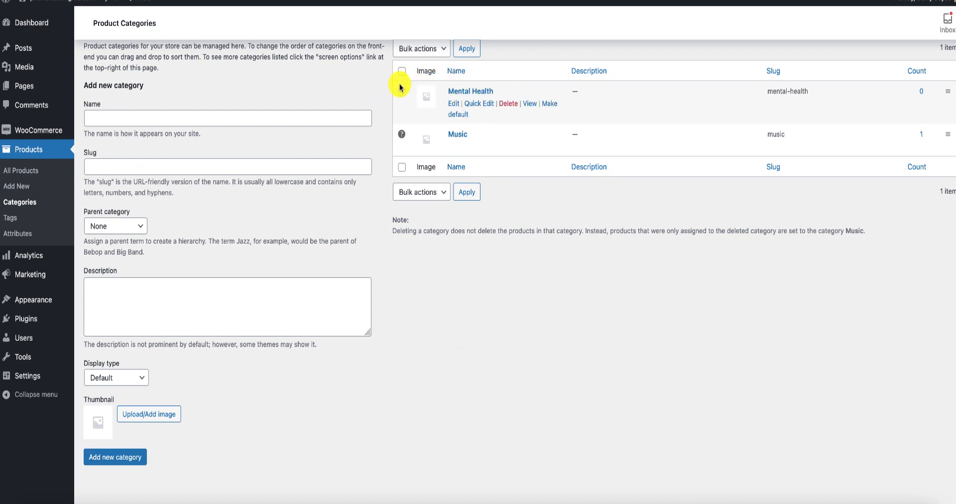
mouse_move(402, 136)
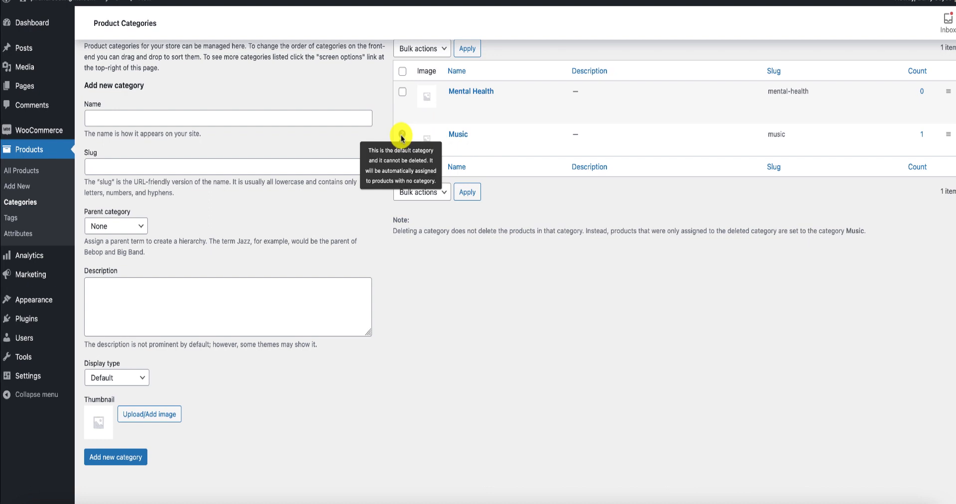
mouse_move(495, 141)
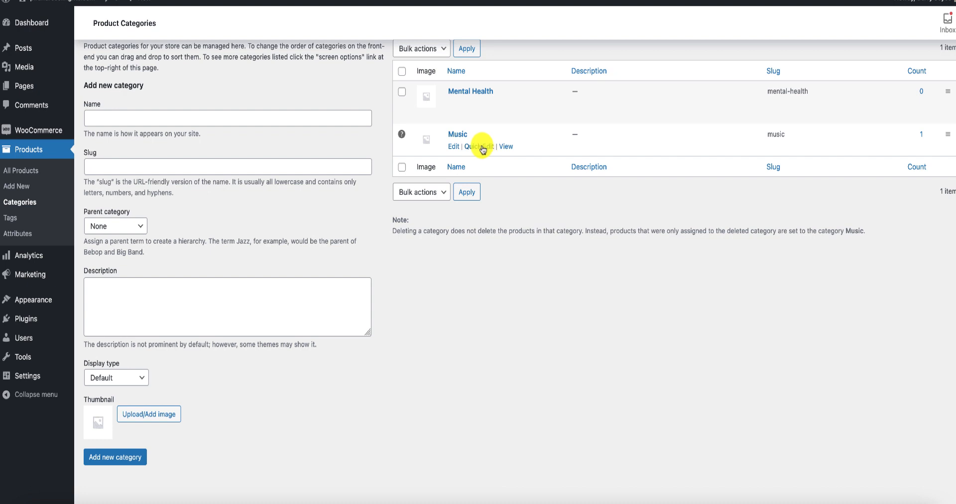
mouse_move(481, 92)
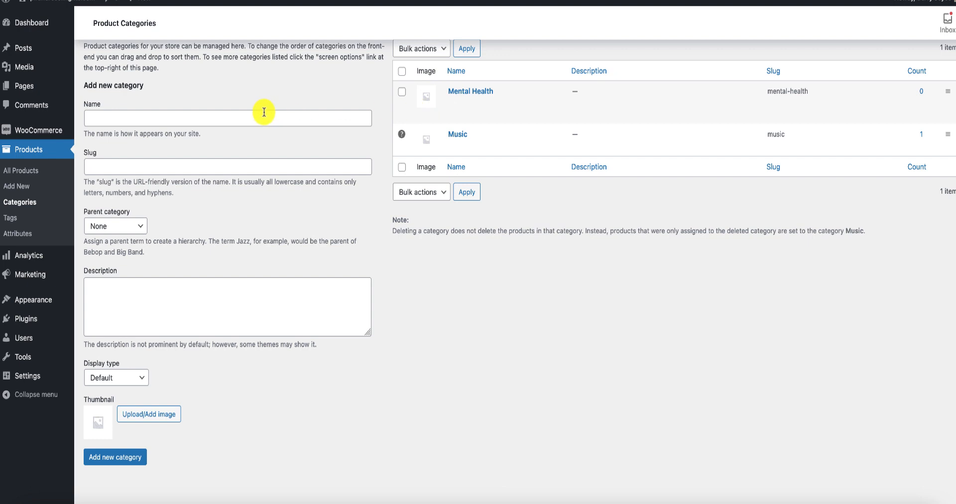
Name another new product category "Leadership & Management", correcting the spelling of its last word.
click(118, 118)
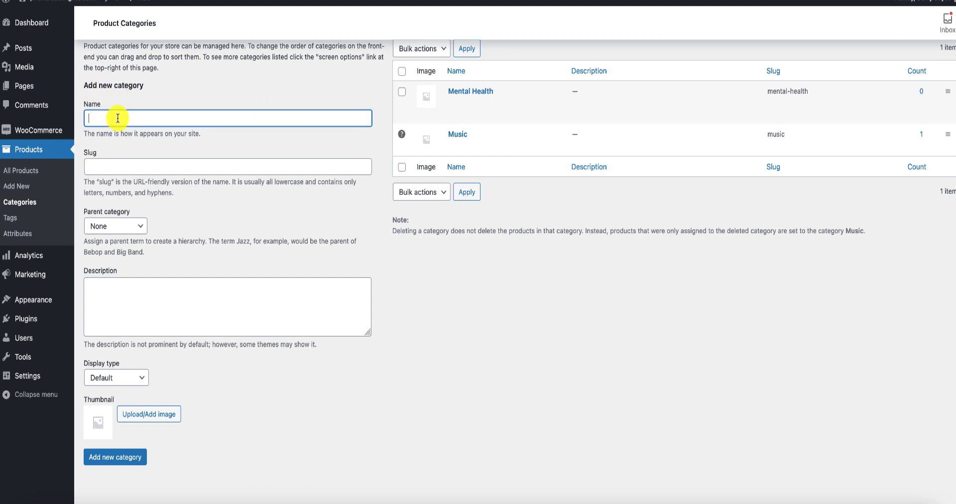
text(Lea)
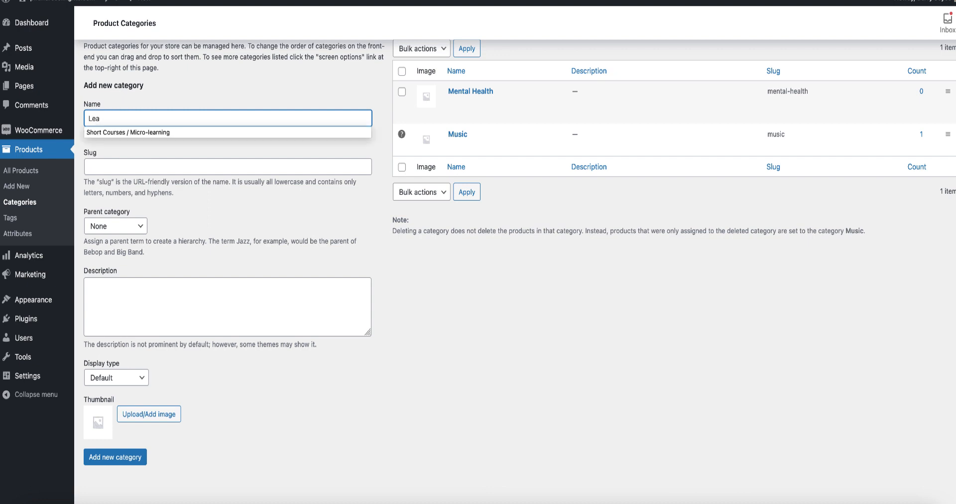
text(dership)
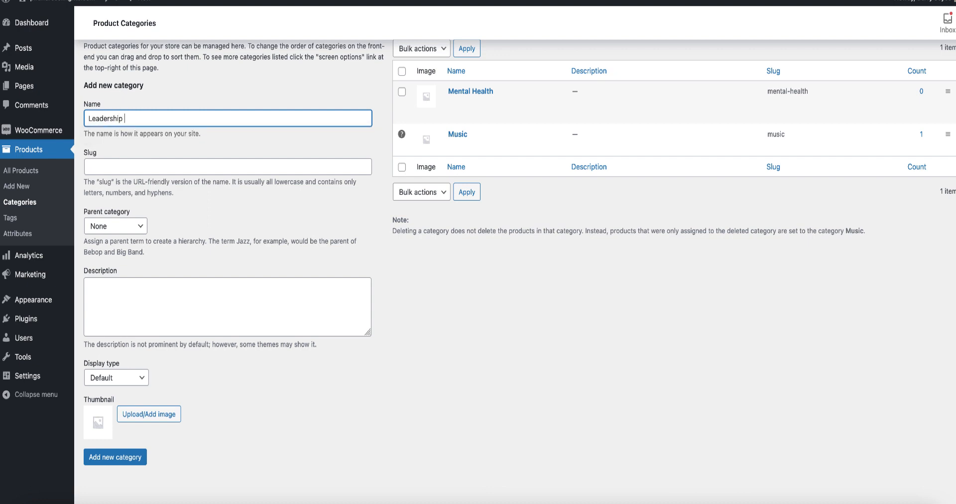
text( & Managment)
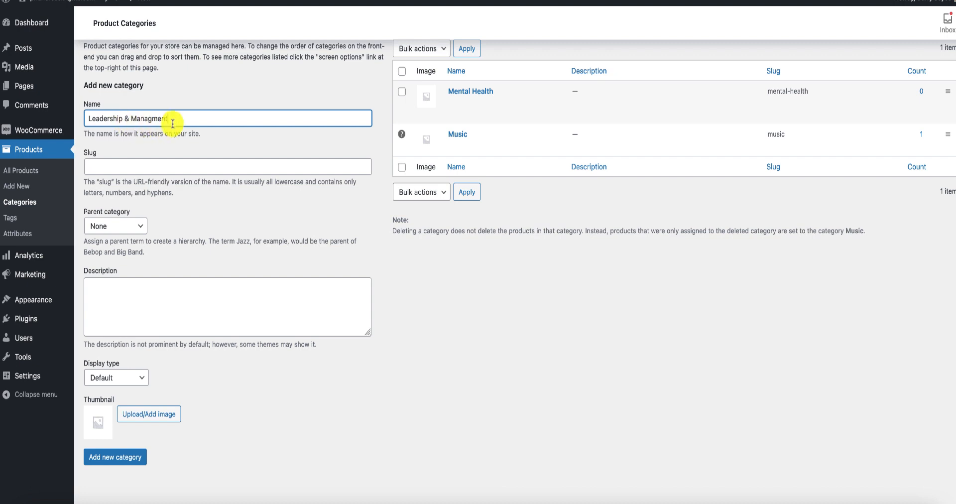
drag(168, 119, 82, 118)
click(91, 119)
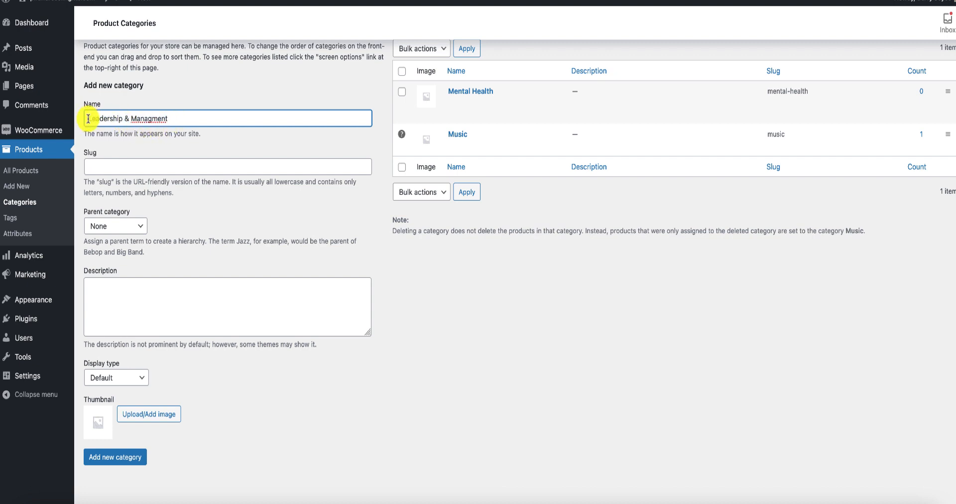
right_click(156, 118)
click(174, 126)
Copy "Leadership" from the category name into the slug and add the category.
drag(89, 119, 124, 119)
right_click(125, 120)
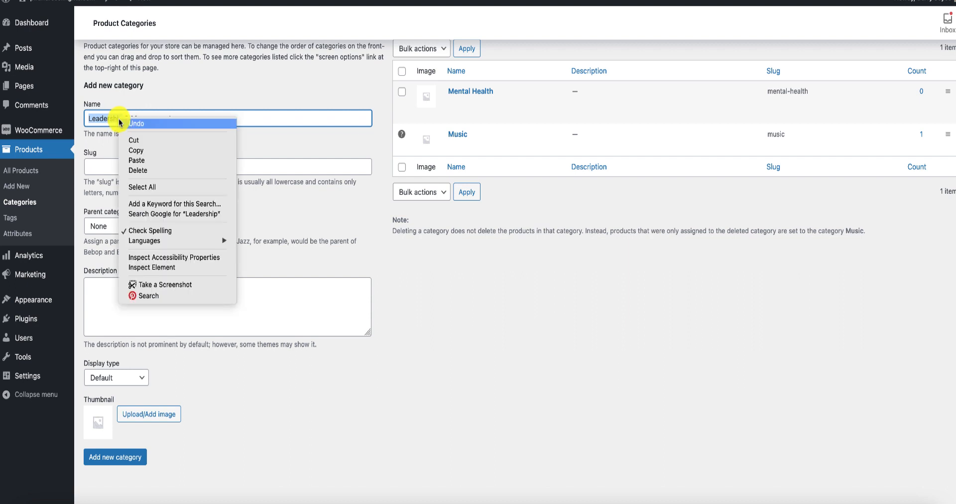
click(135, 148)
click(94, 165)
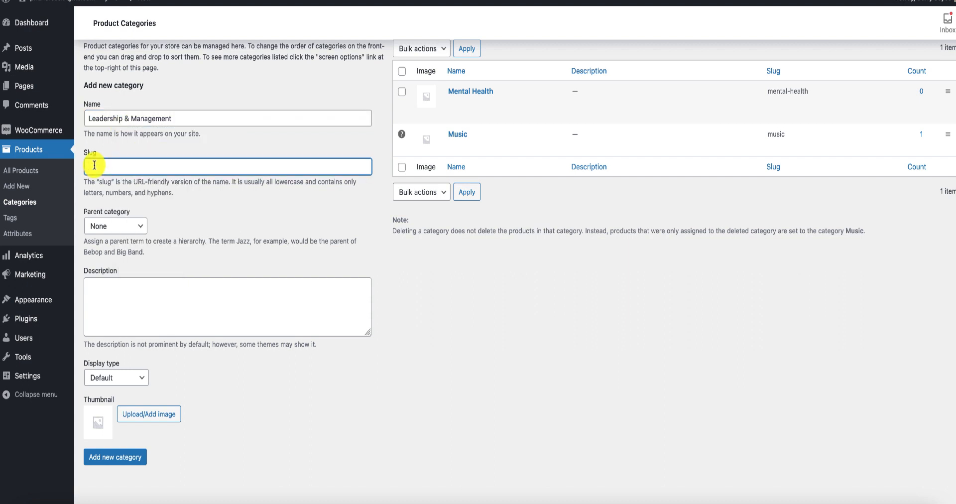
key(ctrl+v)
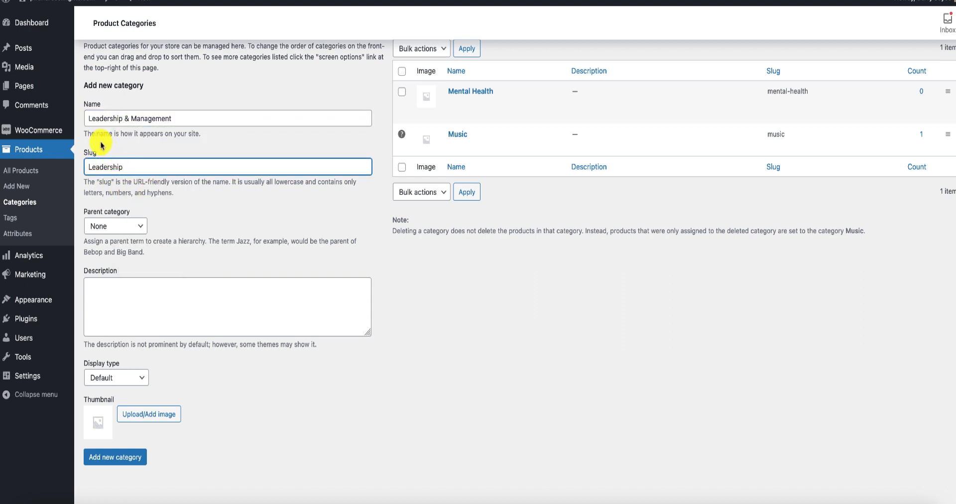
scroll(125, 189, down, 2)
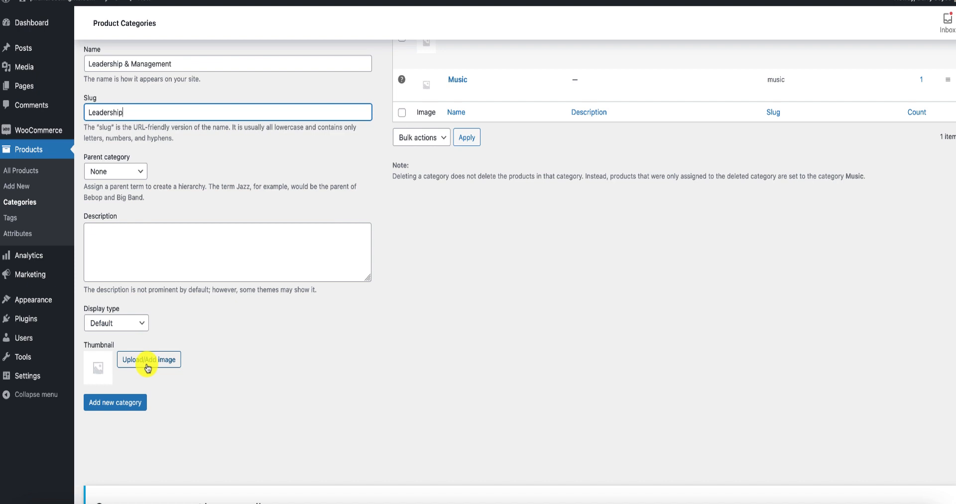
click(130, 407)
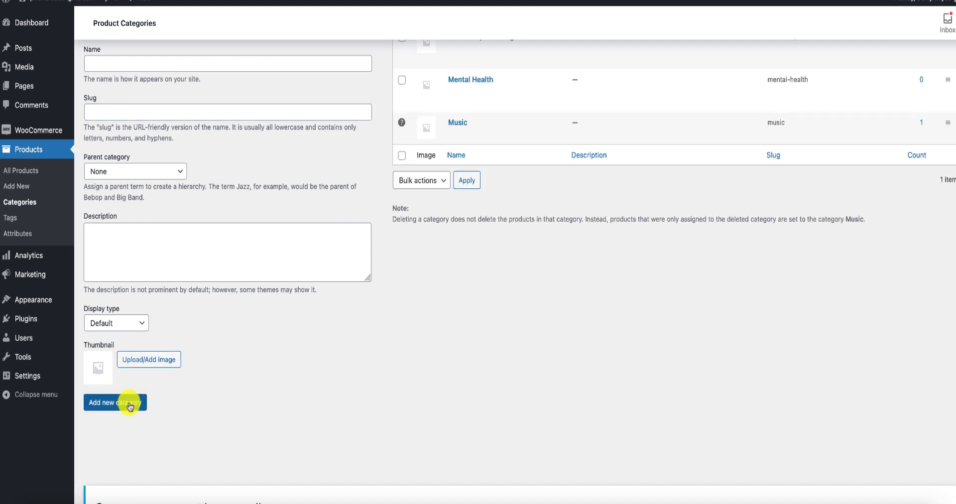
scroll(469, 398, up, 2)
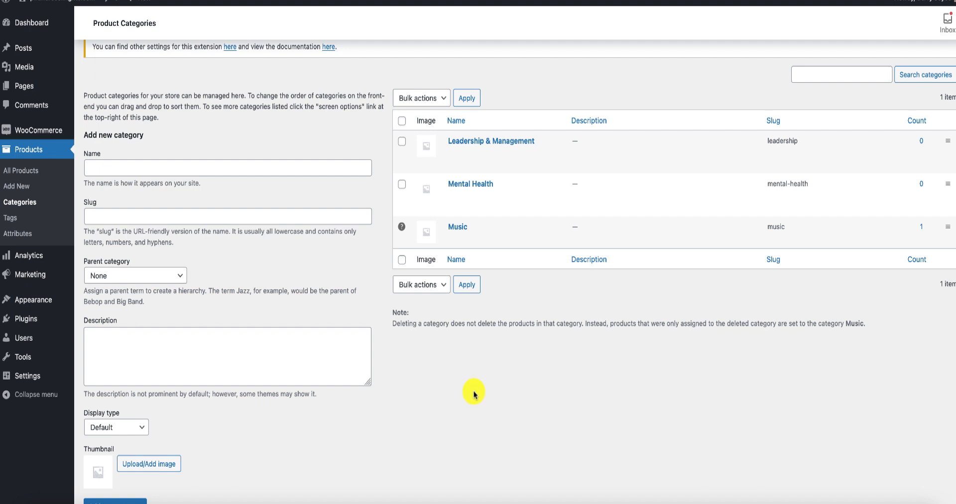
mouse_move(437, 207)
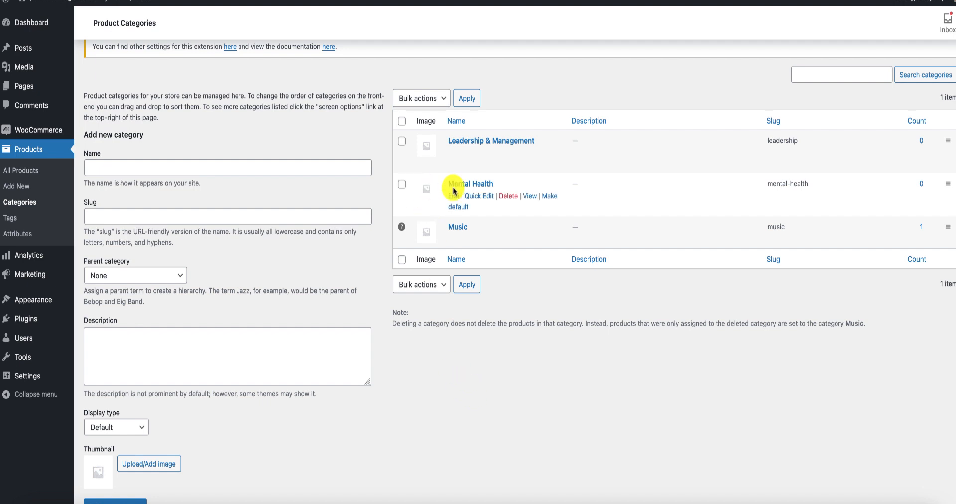
mouse_move(428, 146)
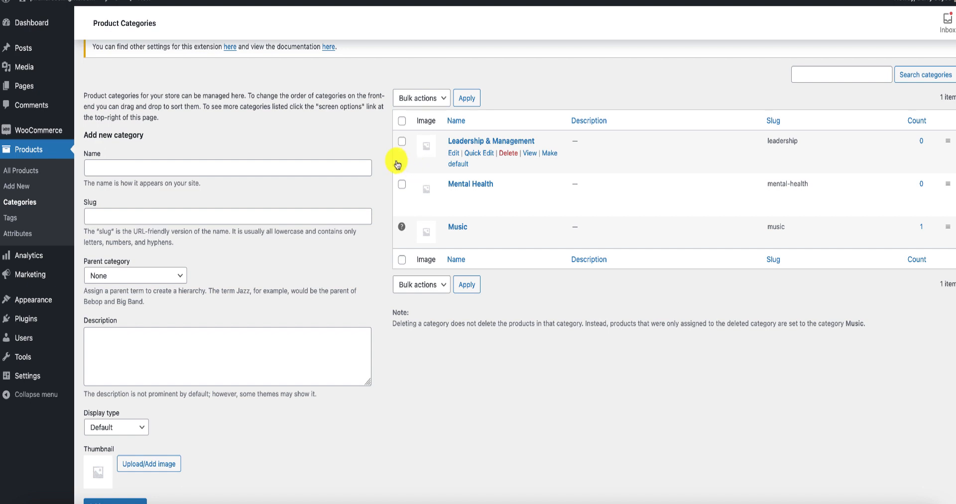
Move the "Test" product from the list of all products to the trash.
click(27, 175)
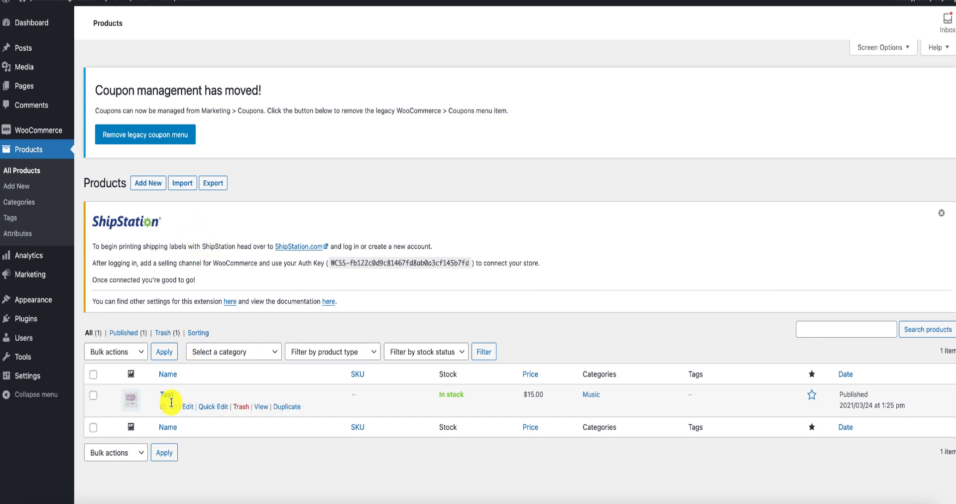
click(241, 410)
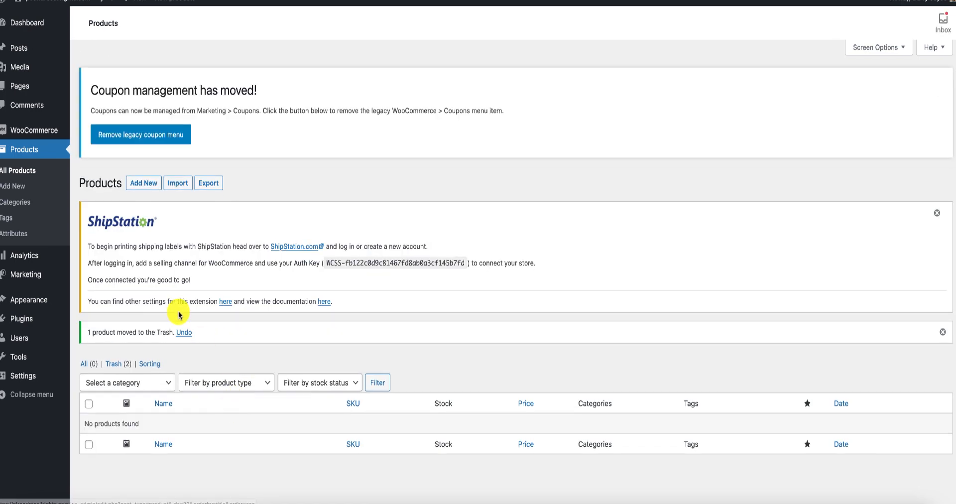
Start a new product and paste "The Power of Positive Thinking" as its name.
click(141, 184)
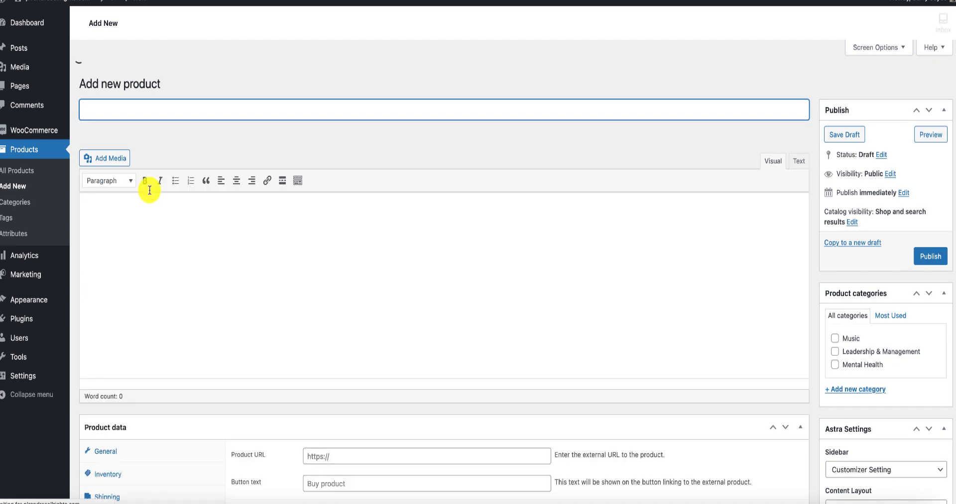
scroll(150, 192, down, 5)
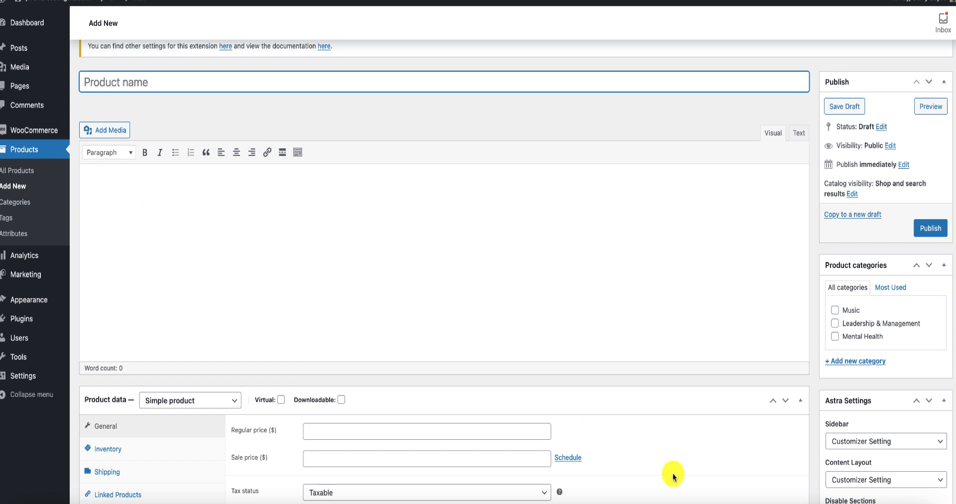
key(ctrl+v)
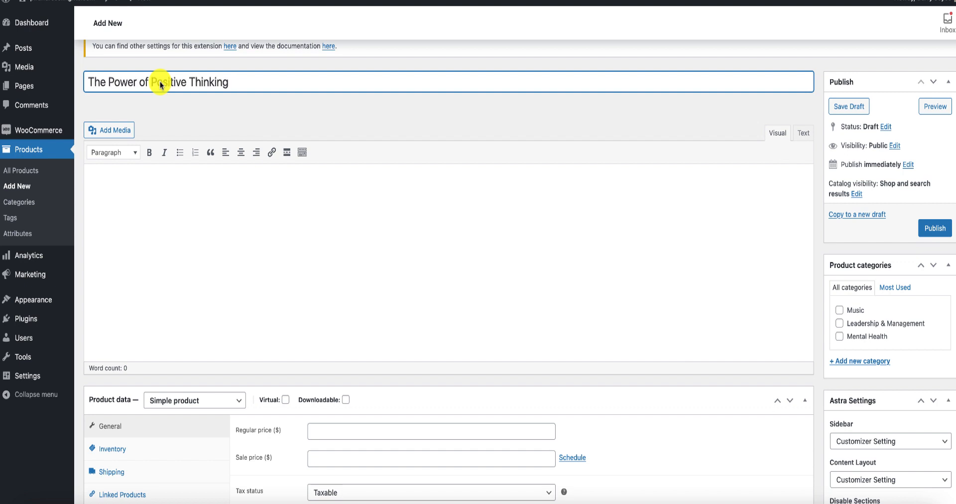
click(120, 178)
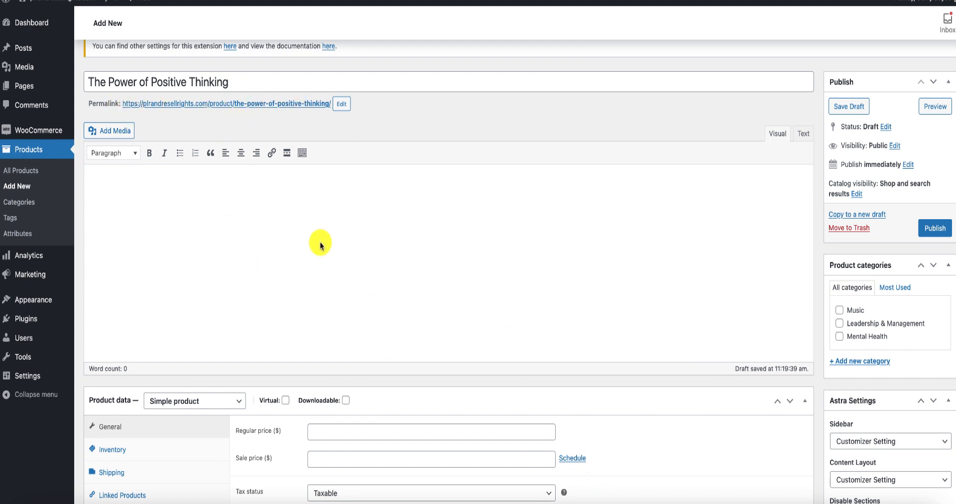
scroll(319, 243, down, 1)
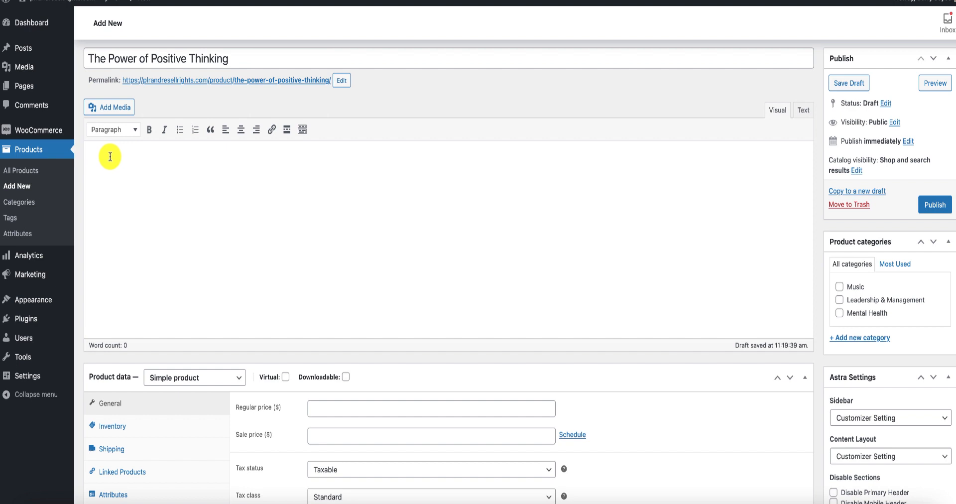
Paste the prepared sales text, with its lists of benefits and topics covered, into the main product description.
scroll(110, 157, down, 1)
scroll(110, 156, down, 1)
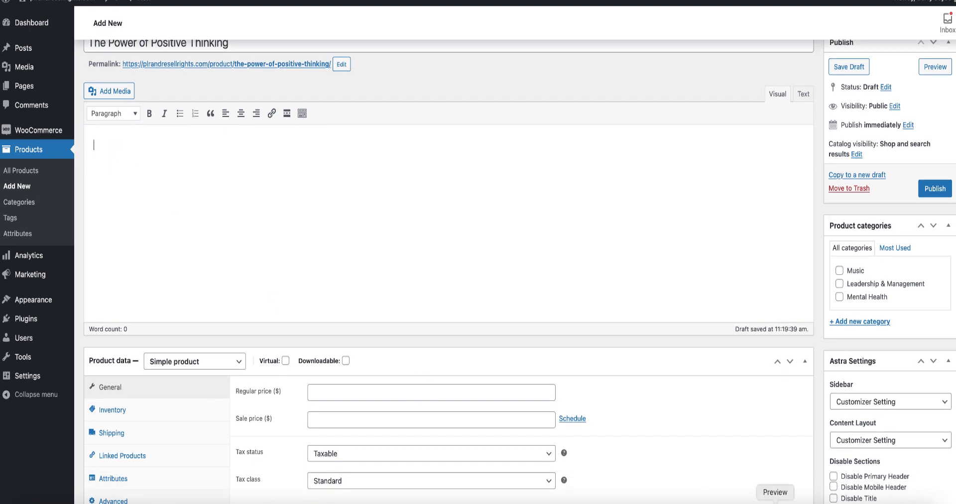
scroll(107, 215, up, 3)
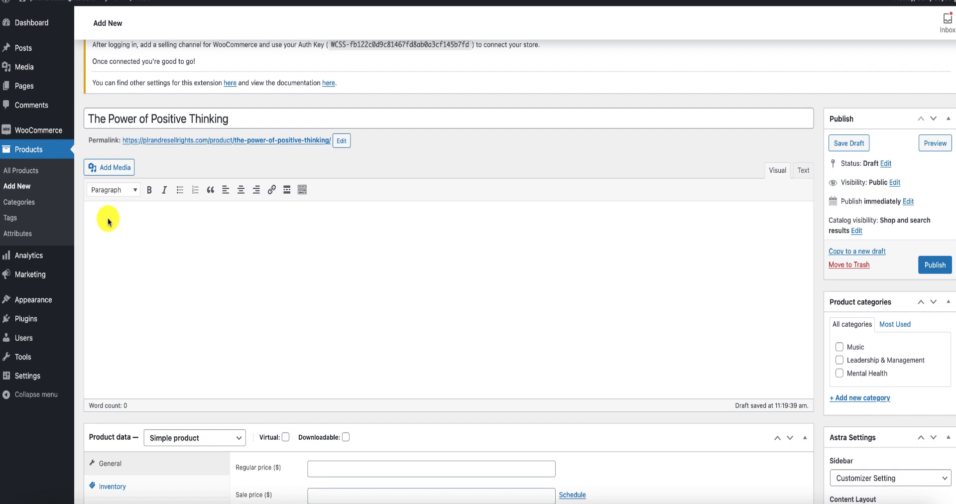
key(ctrl+v)
Read through the pasted product description and look over the product data and short description sections below it.
scroll(281, 284, down, 5)
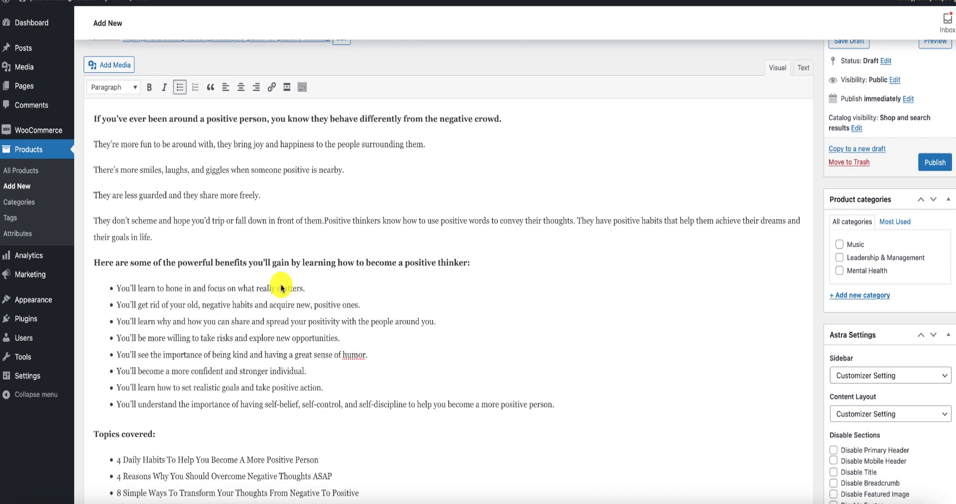
scroll(280, 285, down, 2)
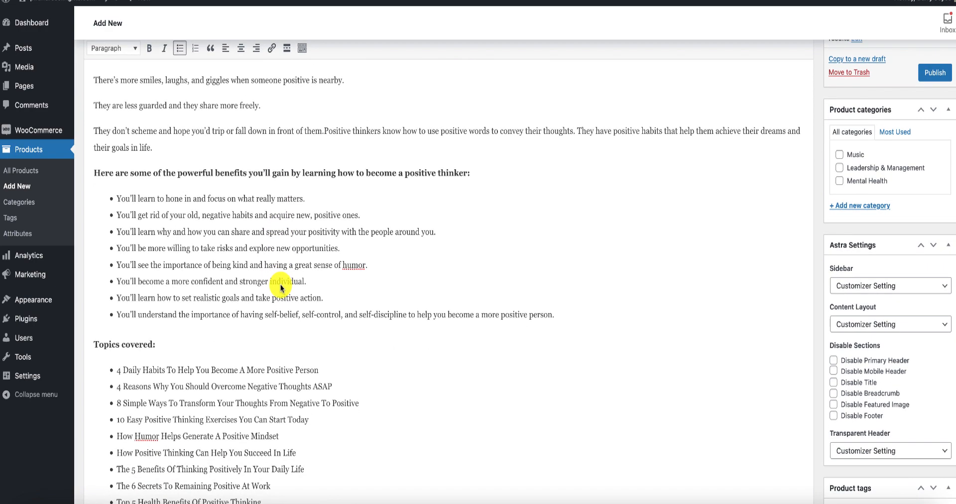
scroll(271, 285, down, 4)
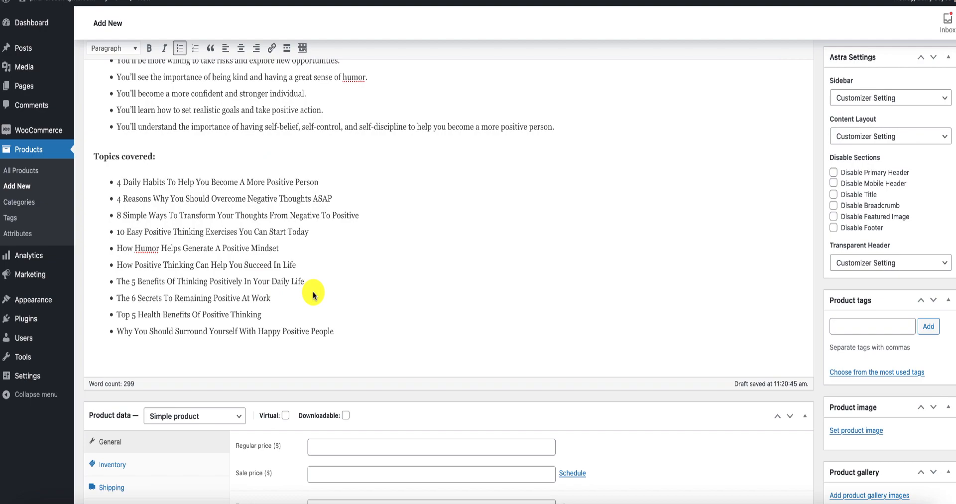
scroll(312, 291, up, 5)
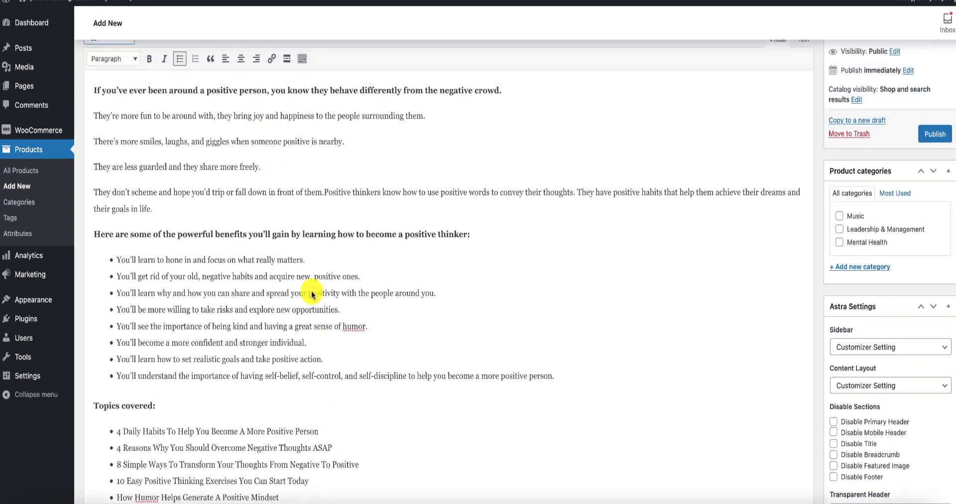
scroll(311, 294, up, 3)
scroll(311, 294, down, 1)
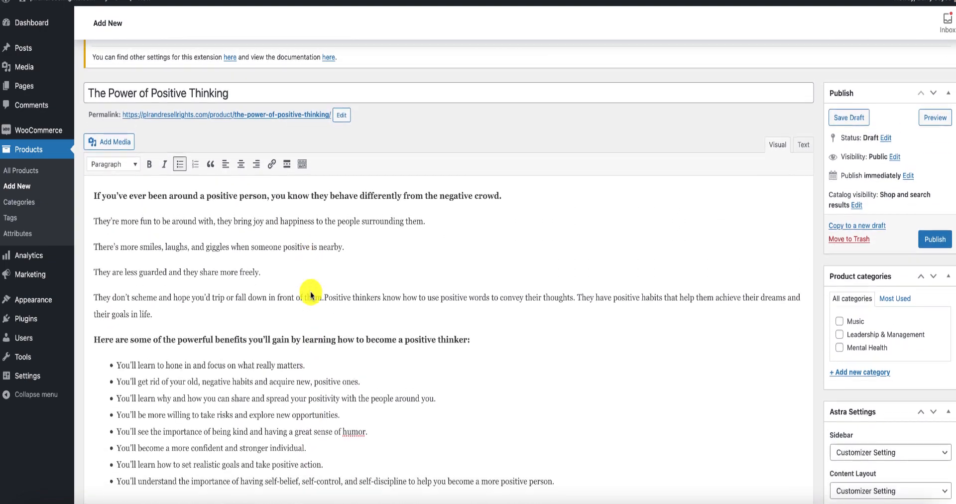
scroll(310, 295, down, 2)
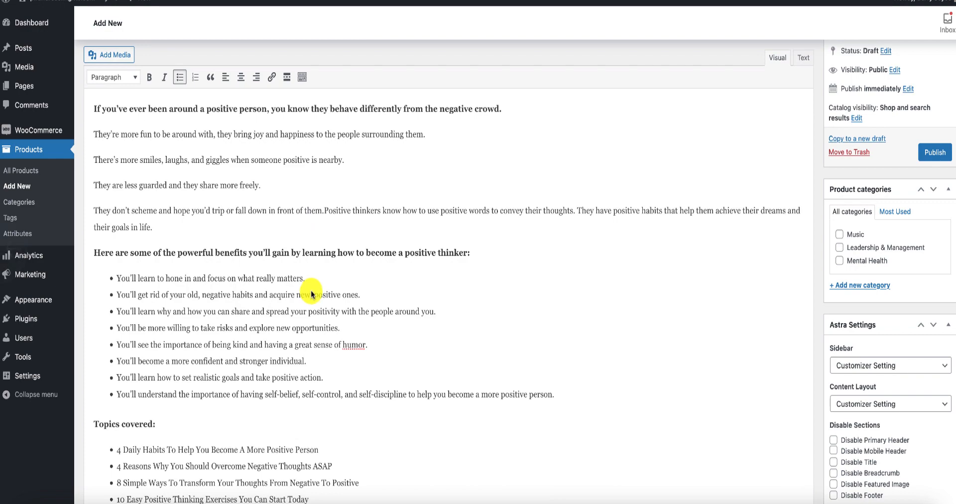
scroll(311, 294, down, 5)
scroll(311, 294, down, 4)
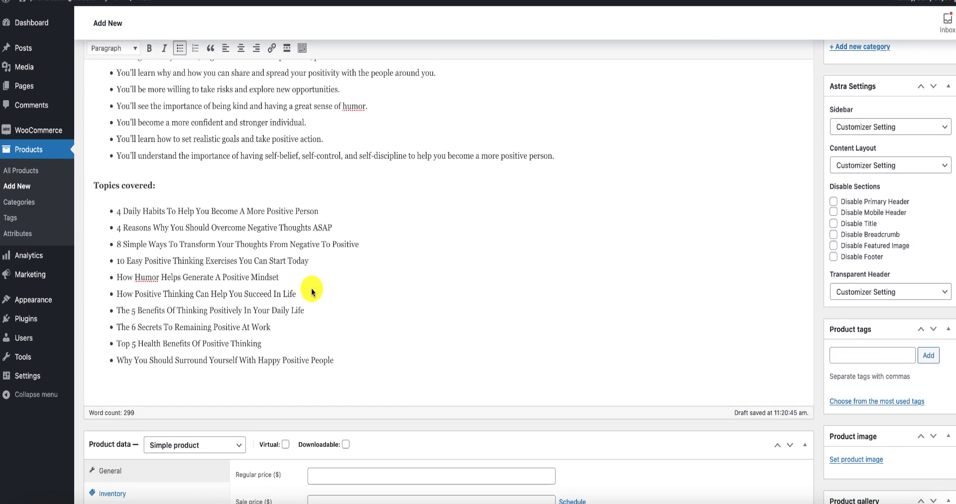
scroll(312, 291, up, 3)
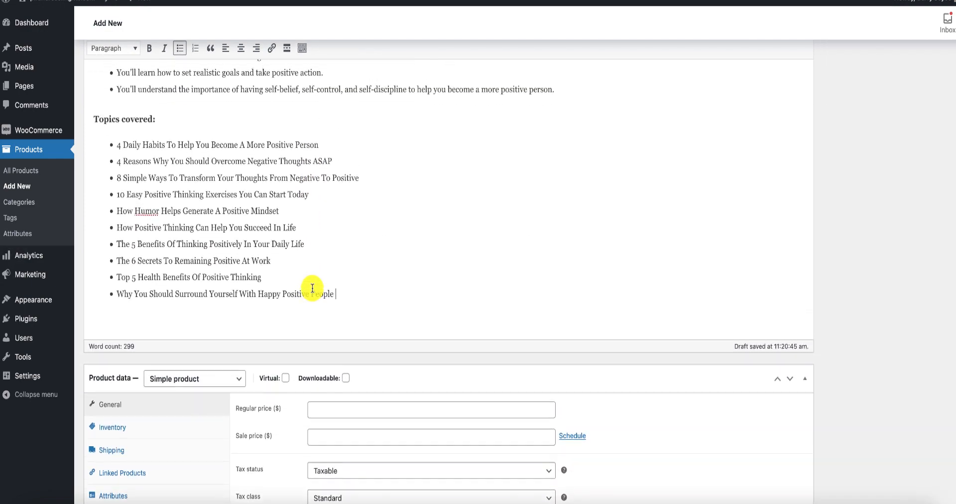
scroll(313, 291, down, 7)
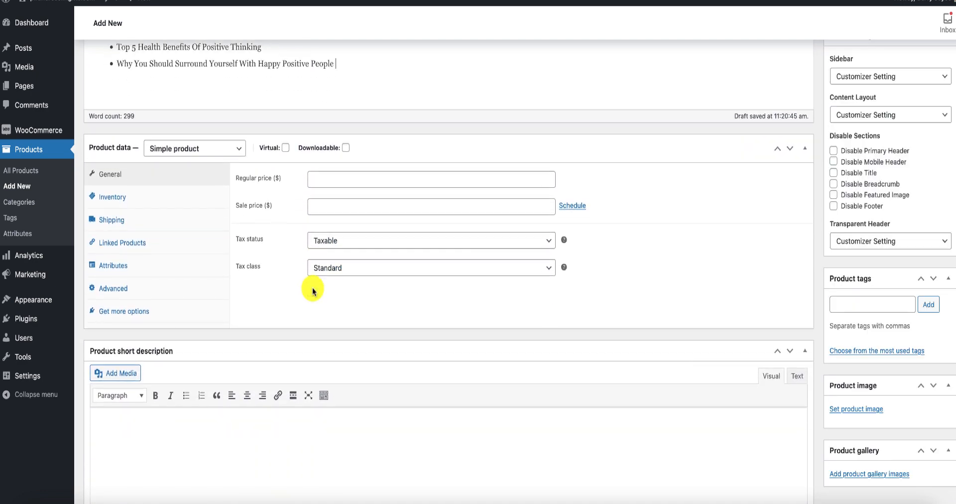
Copy the "Topics covered:" heading and its bullet list from the main description into the product short description.
scroll(313, 292, up, 8)
scroll(312, 289, up, 1)
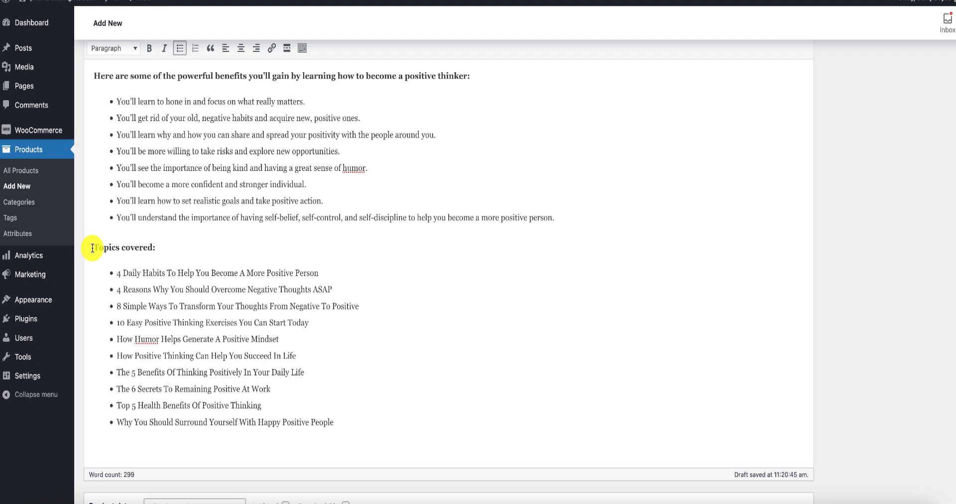
drag(92, 248, 334, 426)
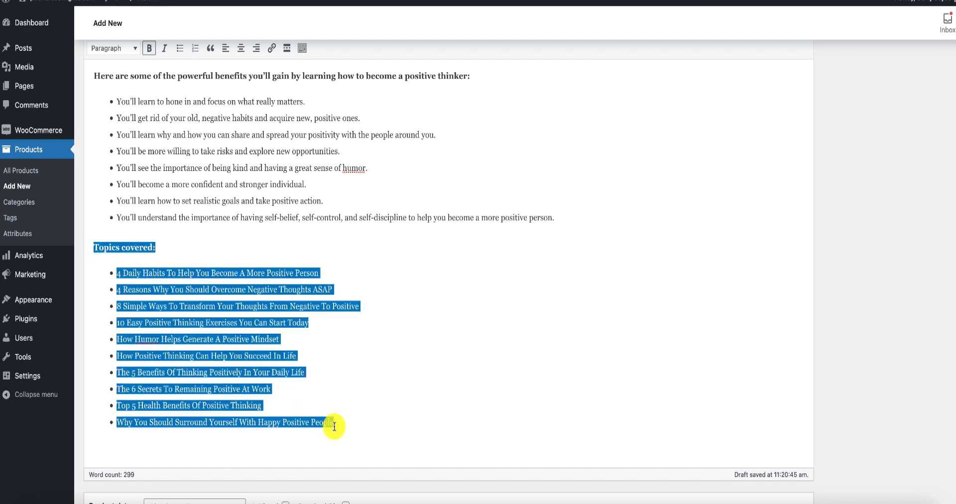
right_click(266, 363)
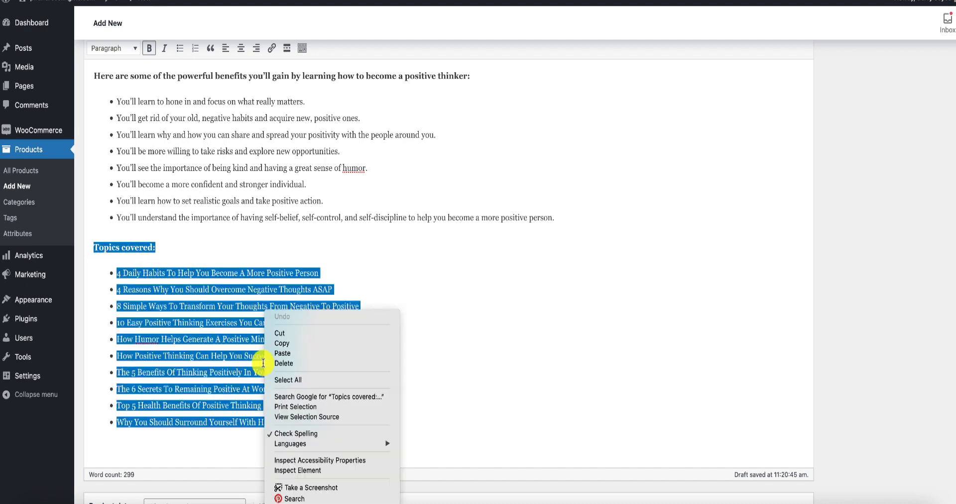
click(284, 343)
scroll(283, 348, down, 5)
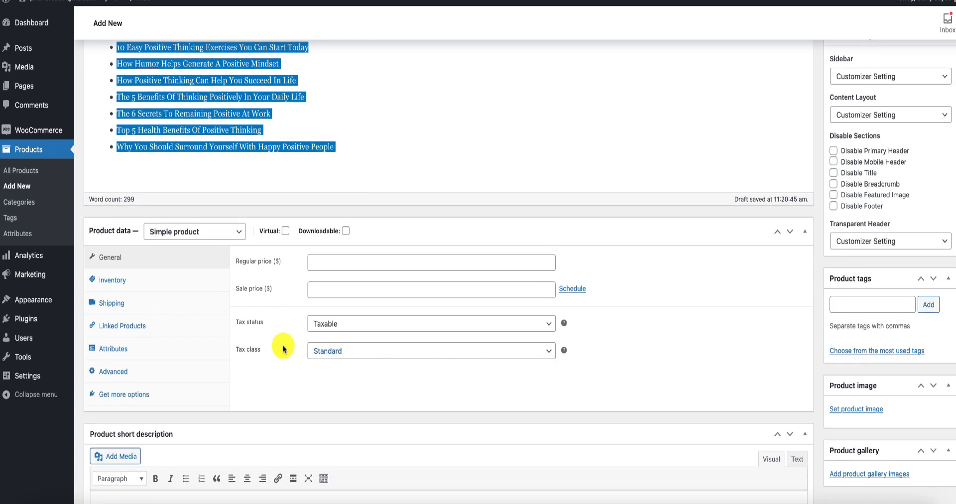
scroll(283, 348, down, 3)
click(154, 373)
key(ctrl+v)
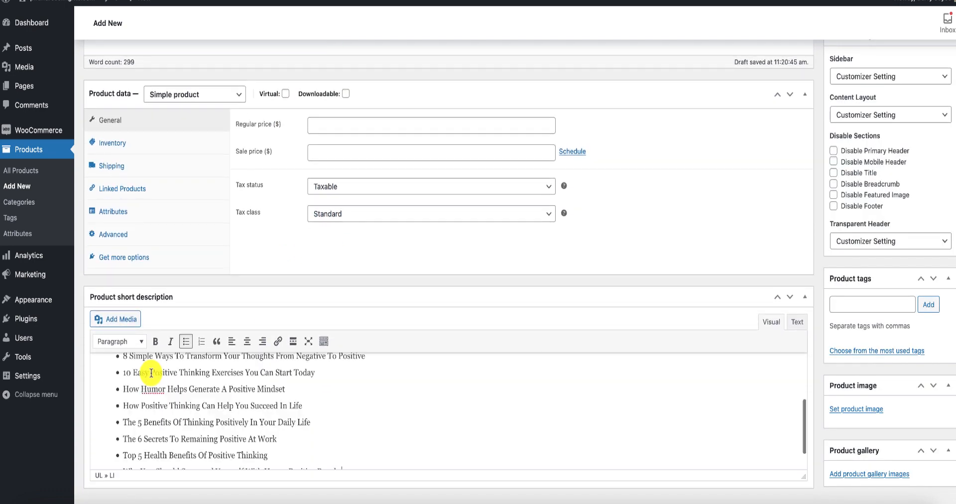
Replace the "Topics covered:" heading in the product short description with "Video Courses cove;".
scroll(150, 373, up, 3)
click(155, 372)
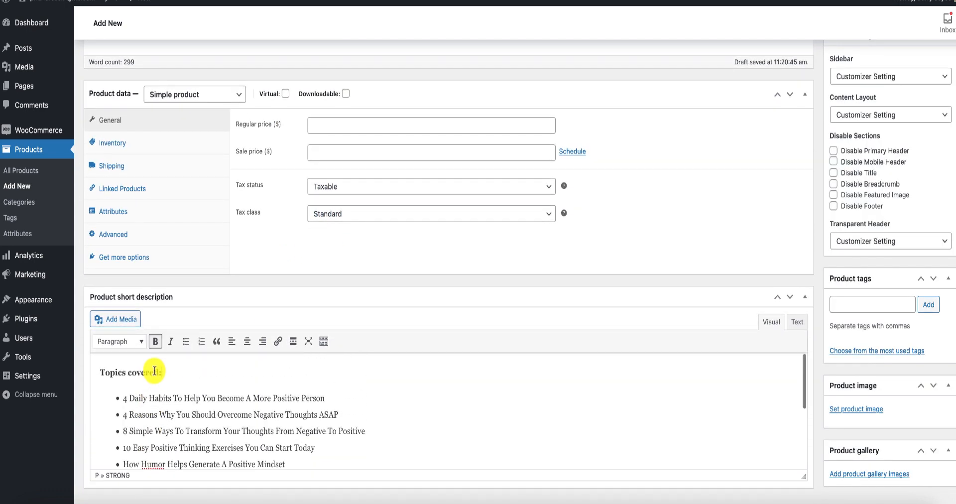
drag(155, 371, 79, 367)
text(V)
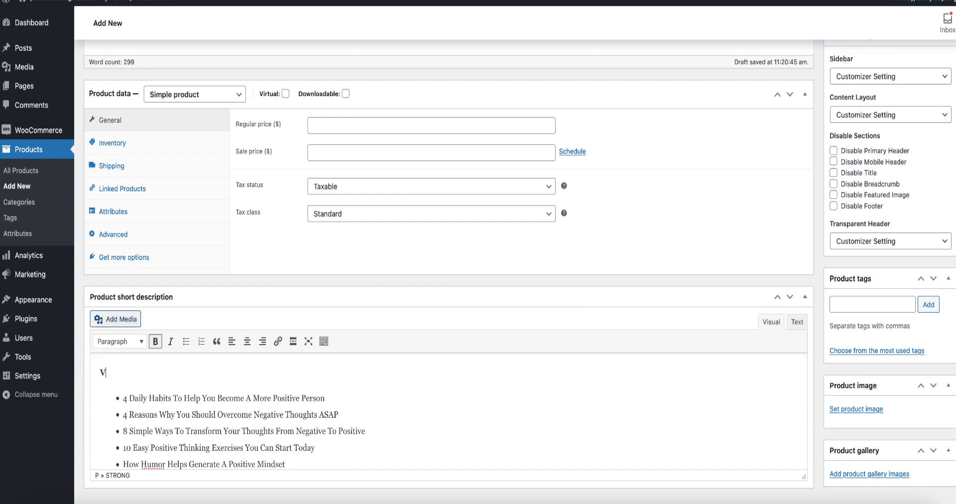
text(ideo Courses cover)
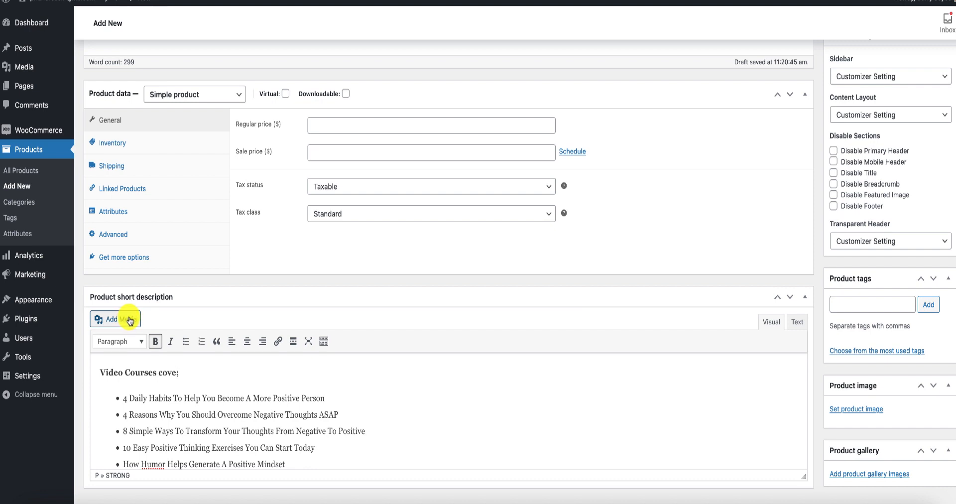
scroll(188, 380, down, 5)
scroll(191, 382, up, 5)
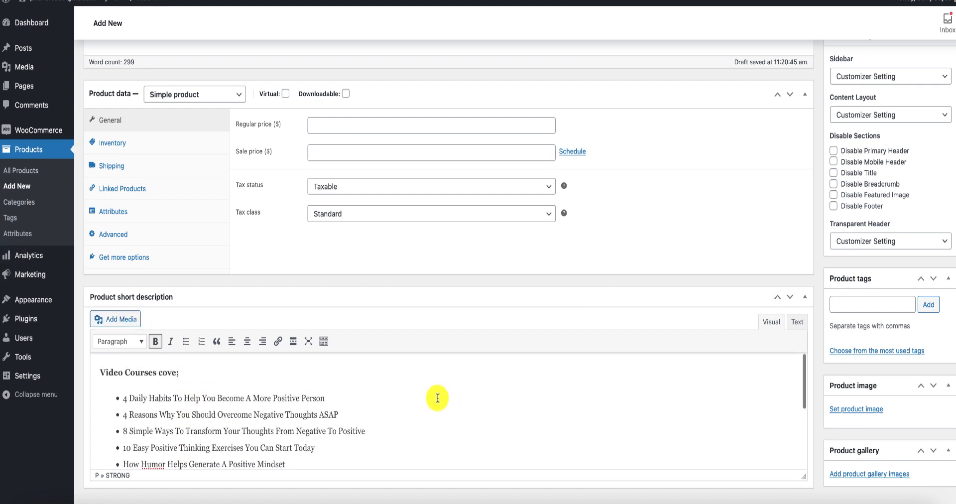
Mark the simple product as both virtual and downloadable in the product data.
scroll(447, 398, up, 2)
scroll(447, 401, up, 3)
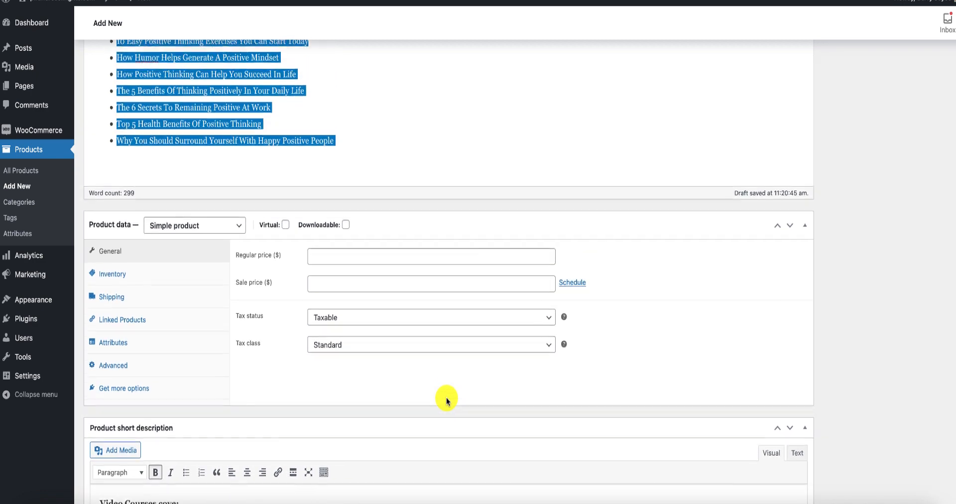
scroll(447, 398, up, 5)
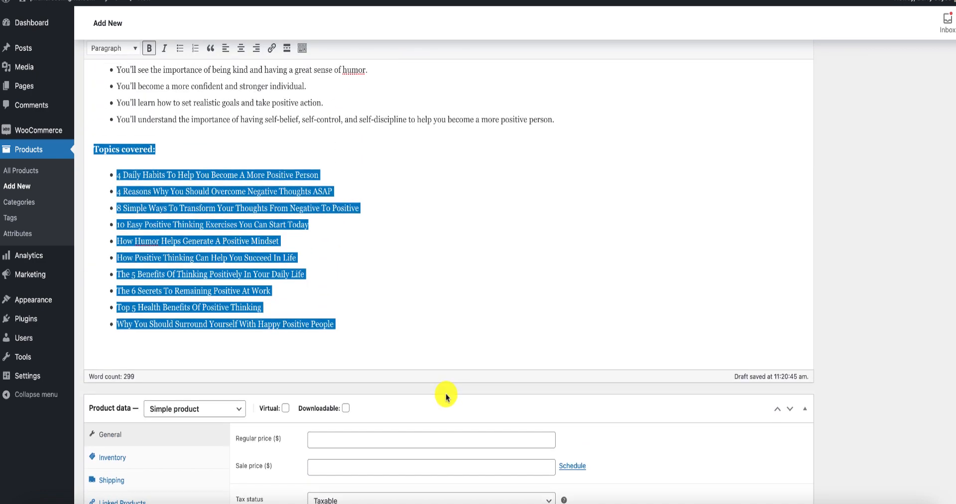
click(421, 288)
scroll(421, 289, up, 2)
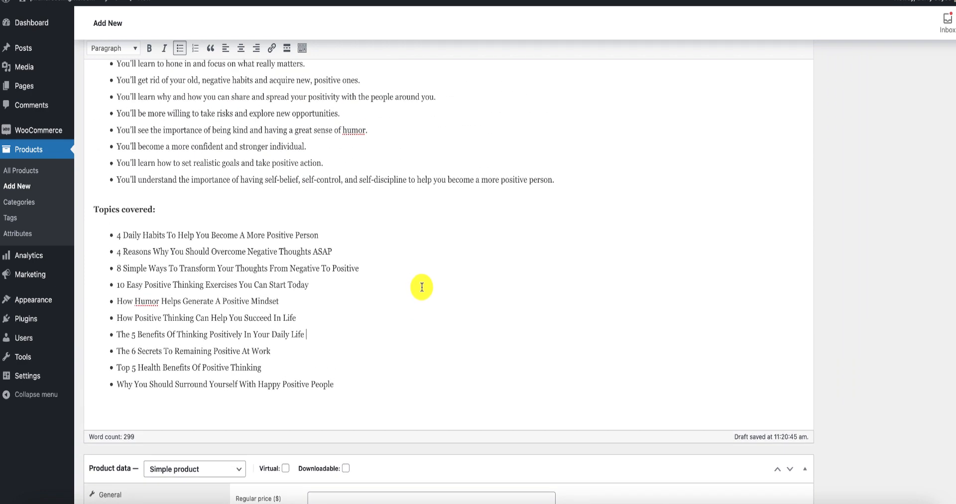
scroll(422, 287, down, 6)
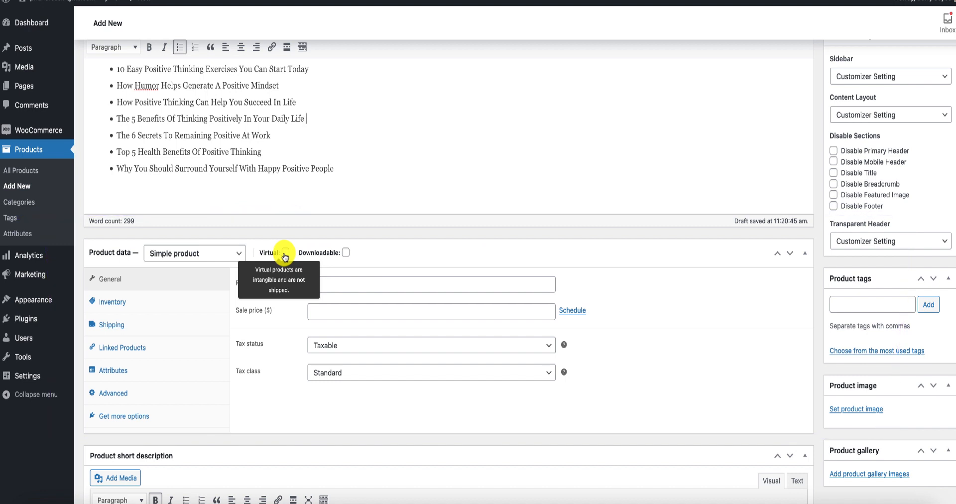
mouse_move(312, 253)
click(286, 253)
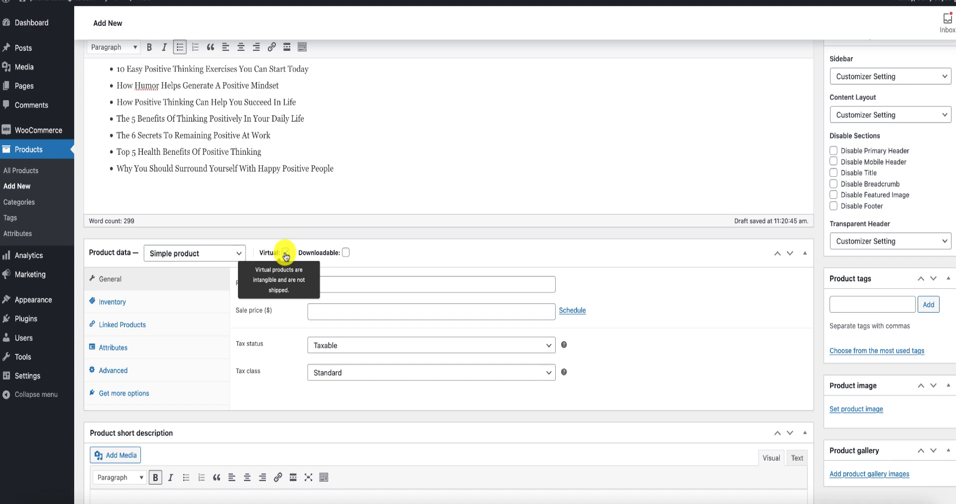
click(286, 253)
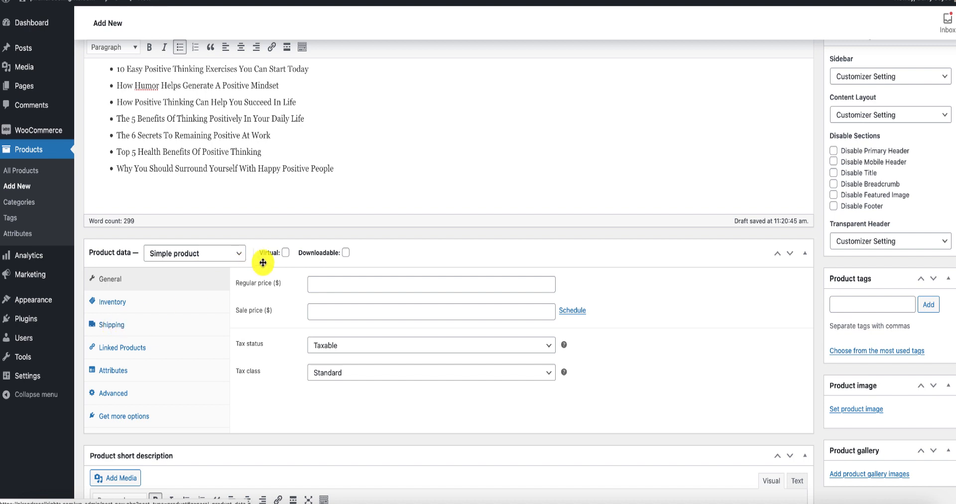
click(286, 254)
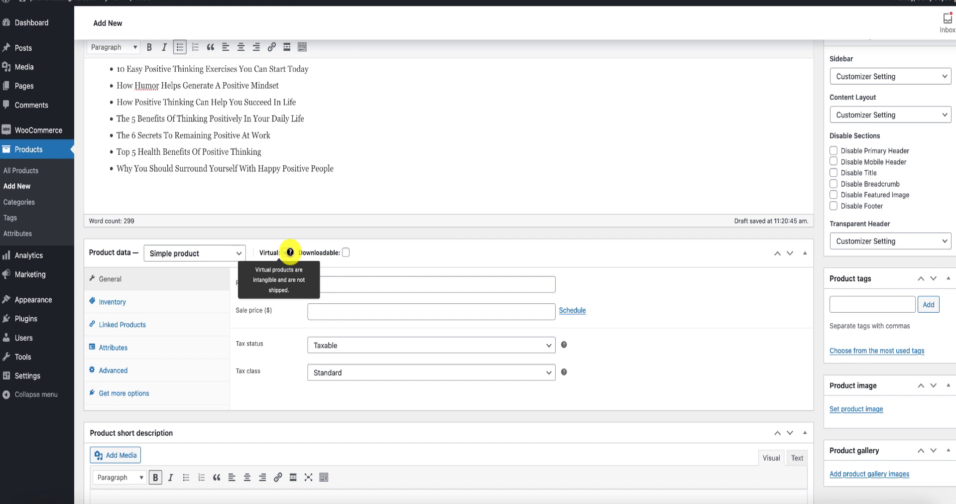
click(346, 253)
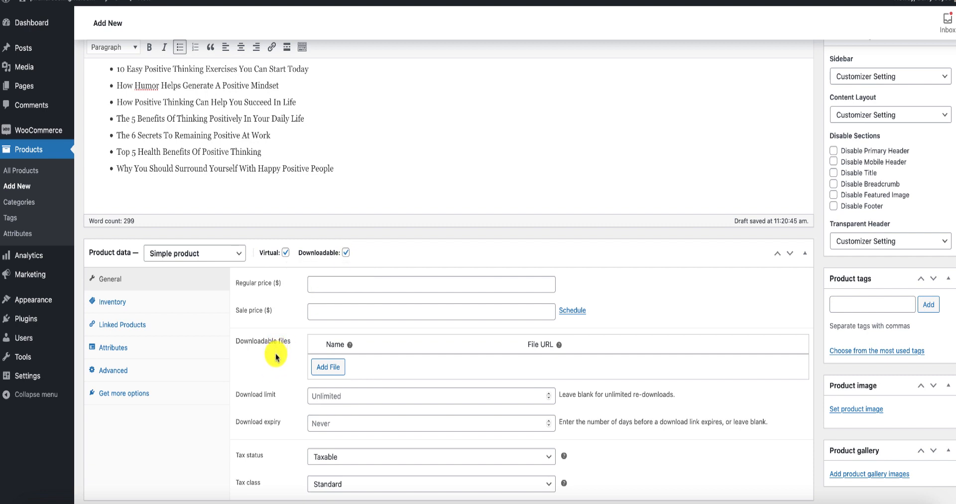
Set the product's regular price to 6.99 and its sale price to 2.99.
scroll(277, 357, down, 1)
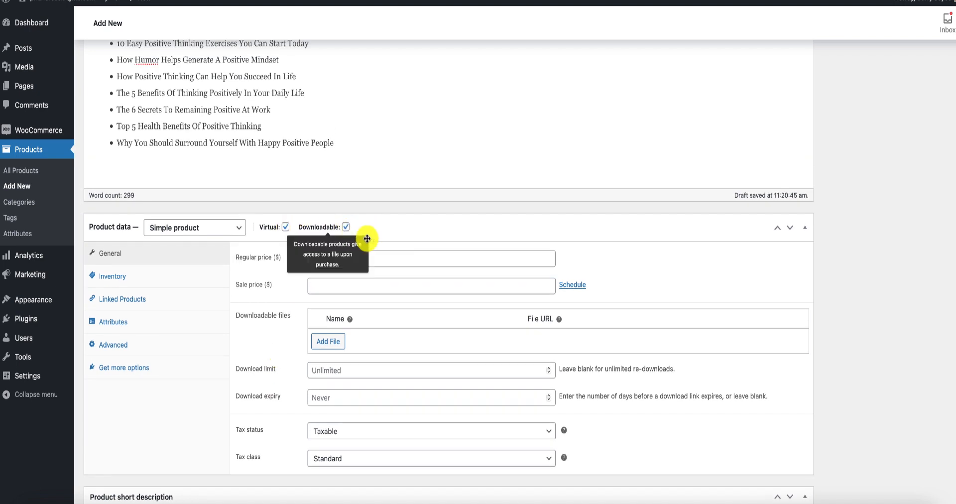
click(327, 259)
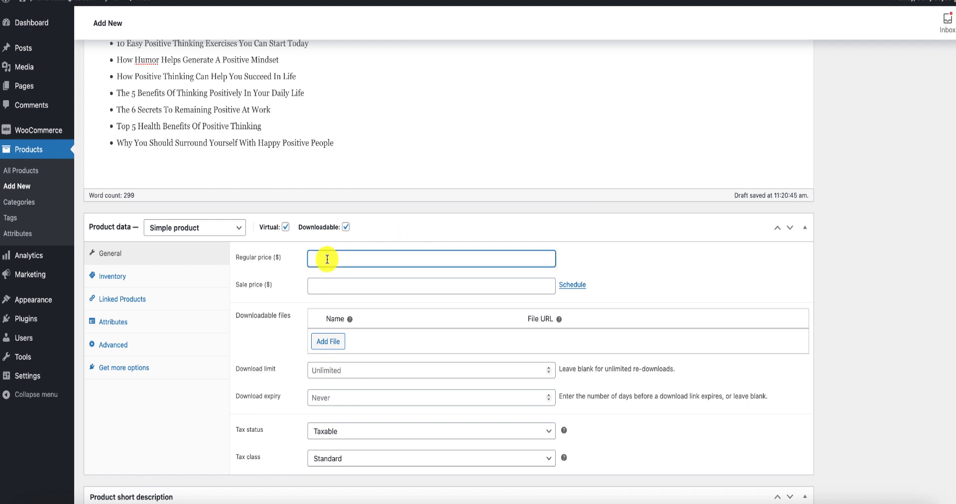
scroll(287, 199, down, 2)
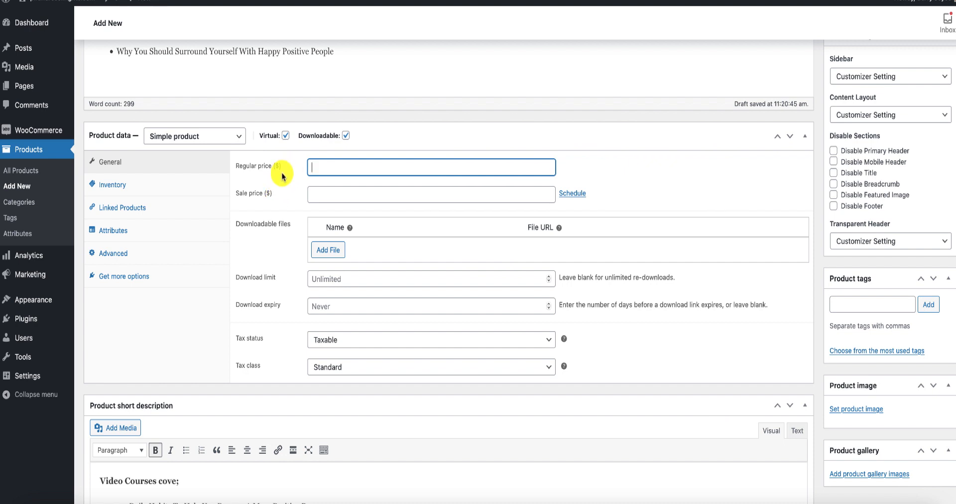
text(6.)
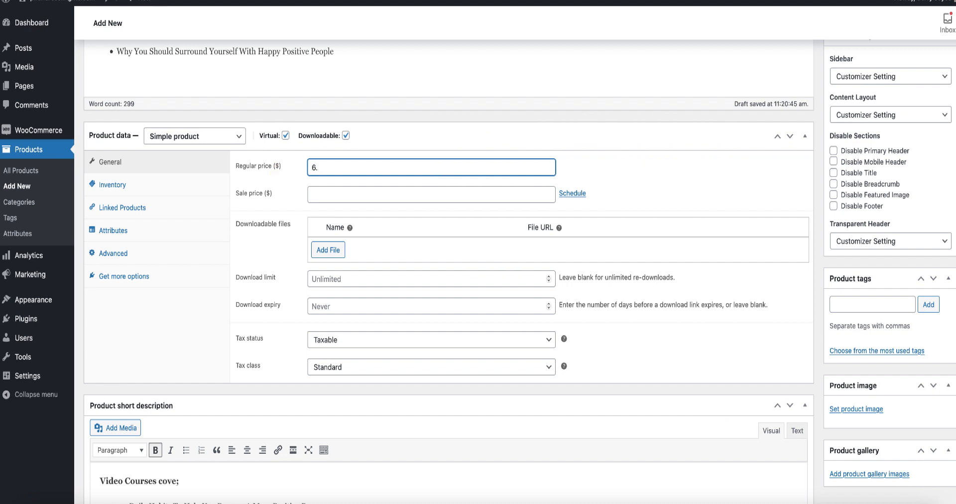
text(99)
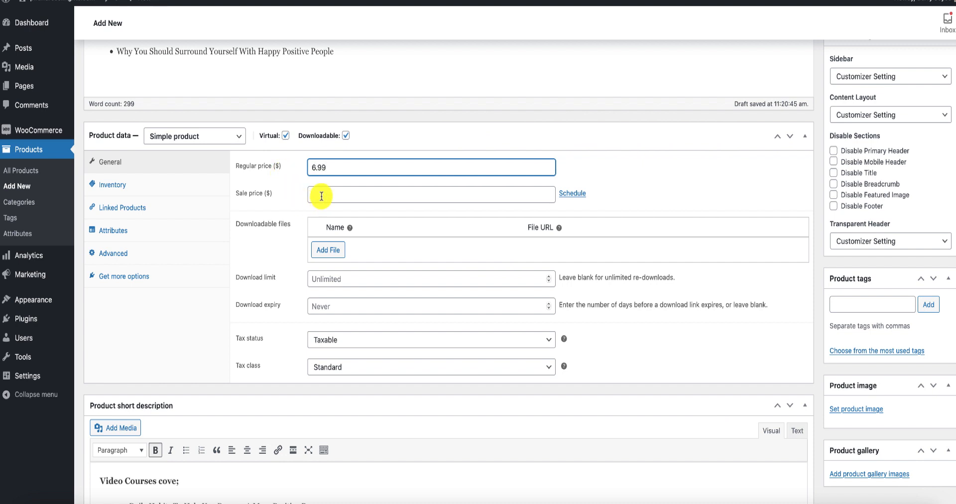
click(321, 196)
text(2)
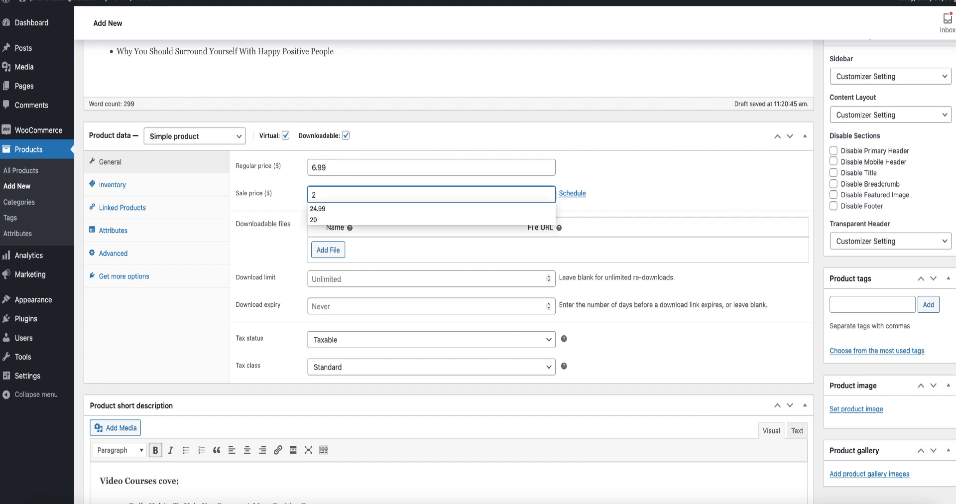
text(.99)
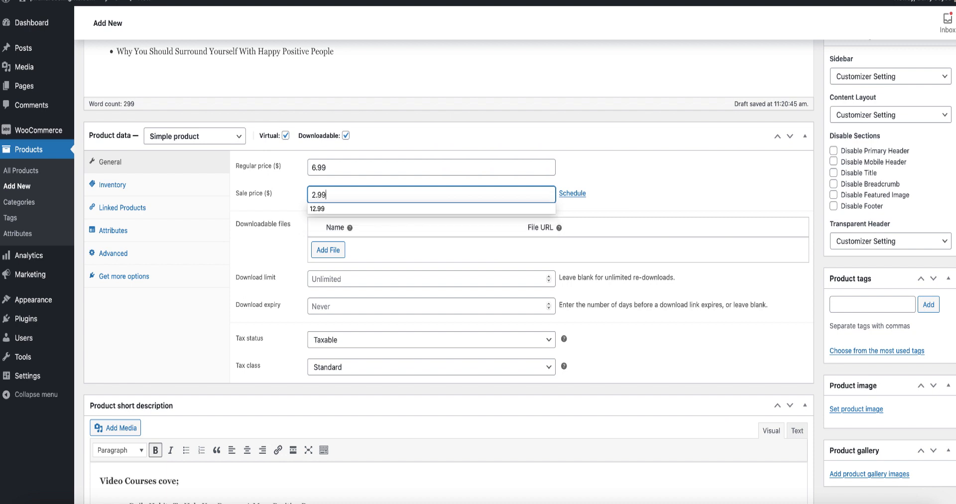
drag(327, 195, 300, 198)
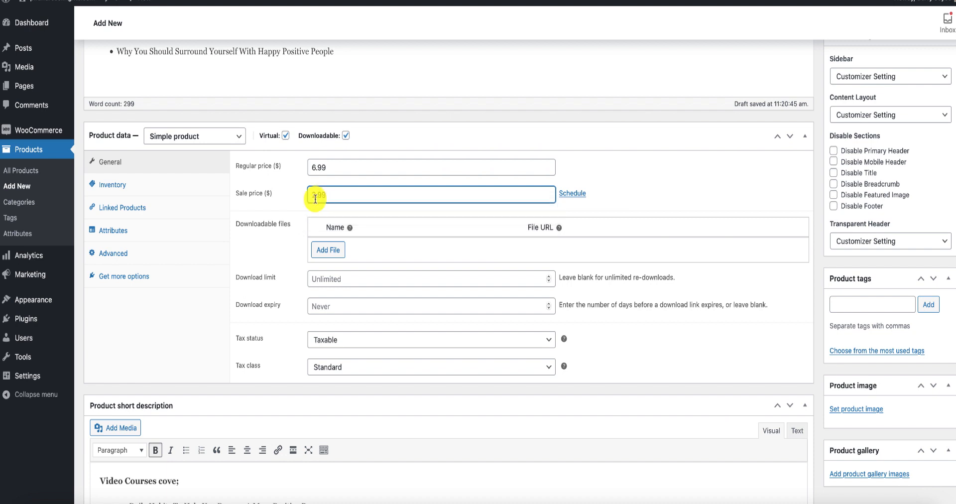
click(615, 184)
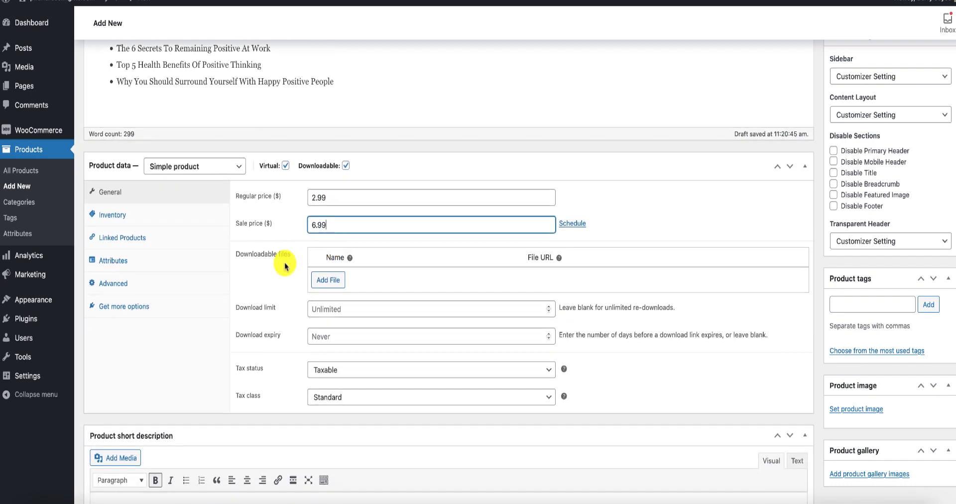
scroll(284, 267, down, 1)
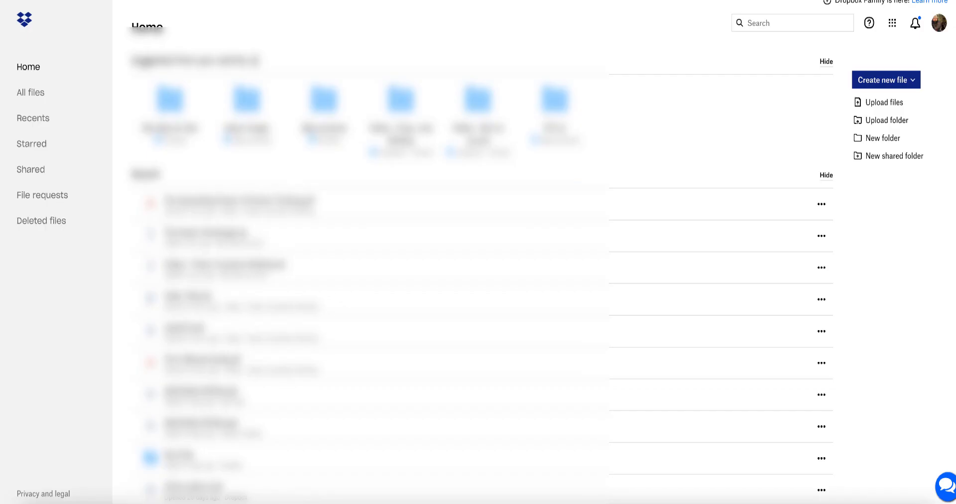
Switch to Dropbox and copy the link of the "Videos - Power of positive thinking" folder in the Leadership Coaching Courses For Managers & Trainers folder.
click(880, 121)
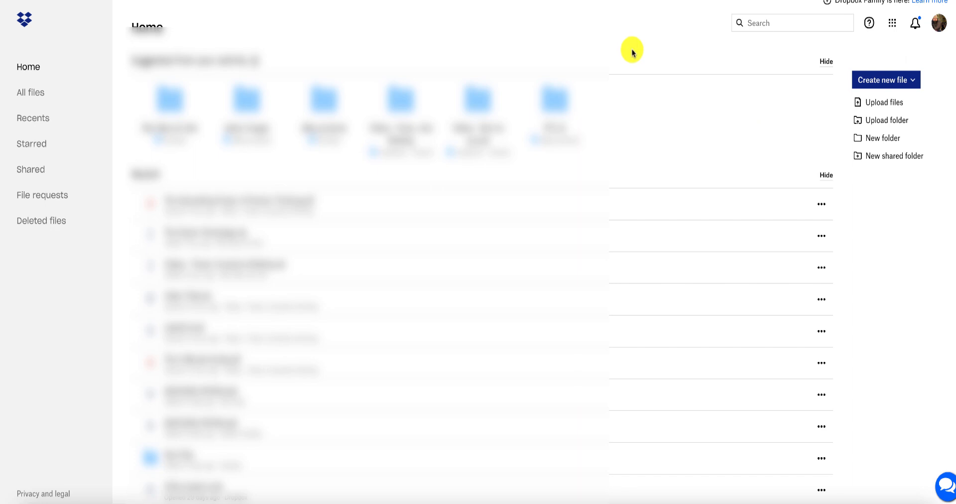
click(582, 244)
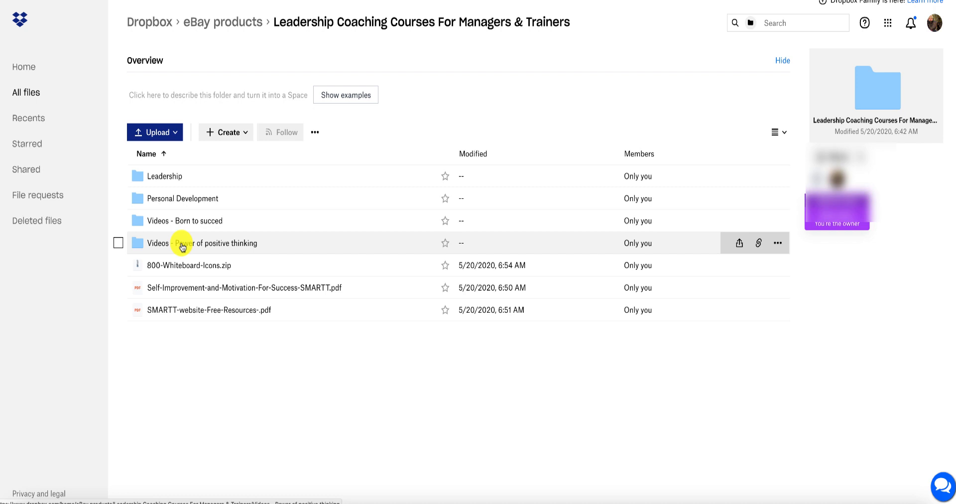
click(778, 243)
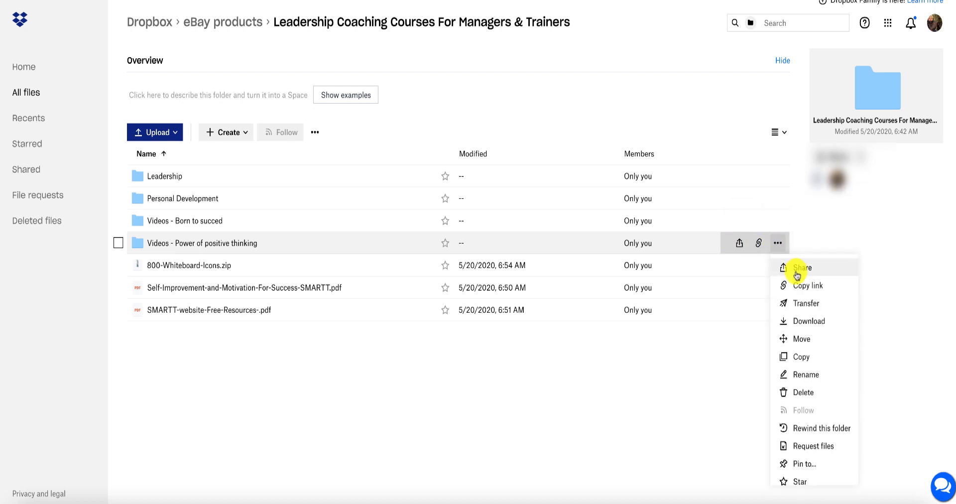
click(803, 288)
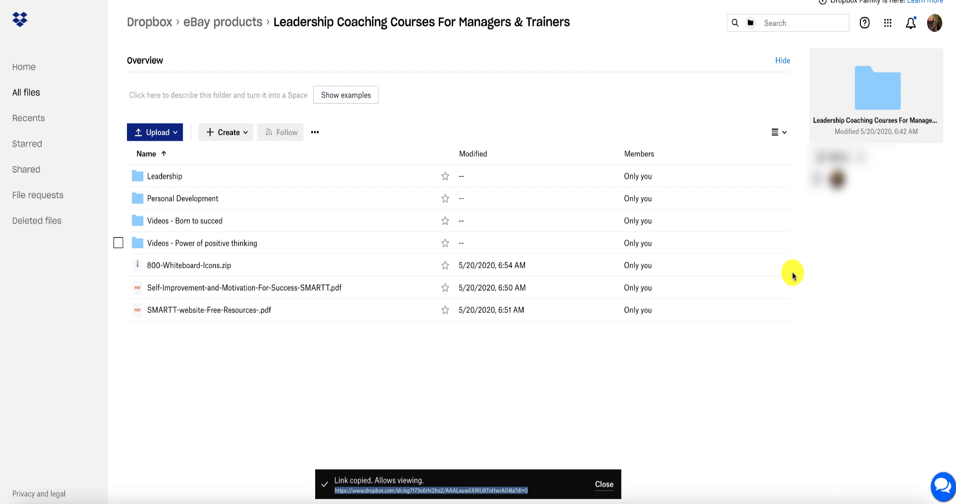
mouse_move(786, 271)
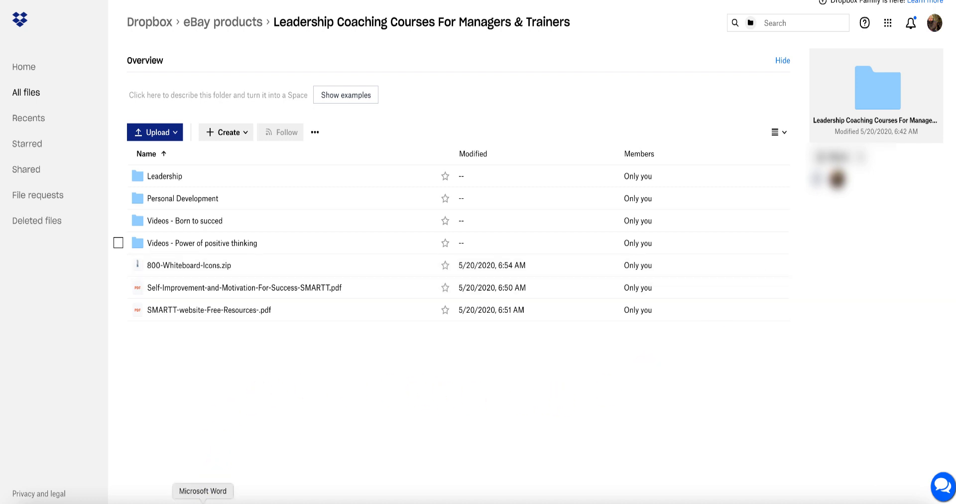
Switch to the Word message template and insert the copied Dropbox link as a hyperlink on its own line beneath the first row of arrows.
click(203, 502)
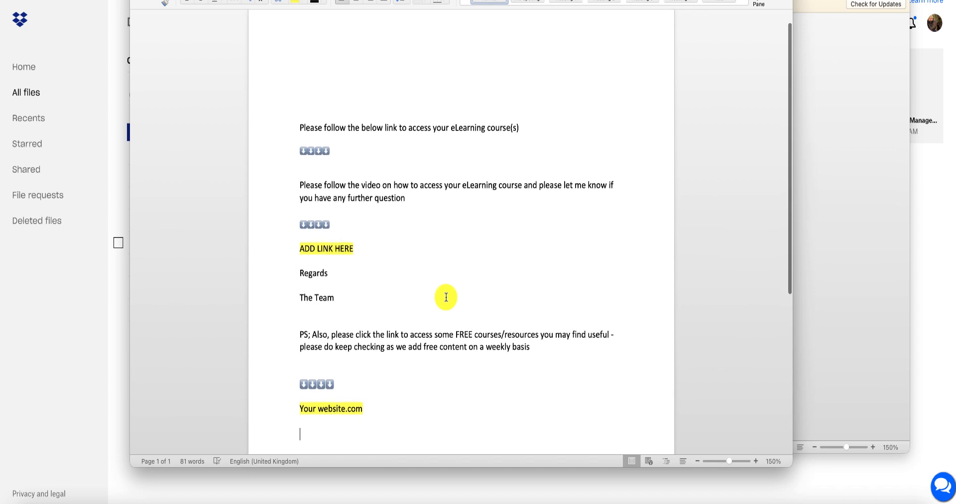
scroll(446, 297, up, 1)
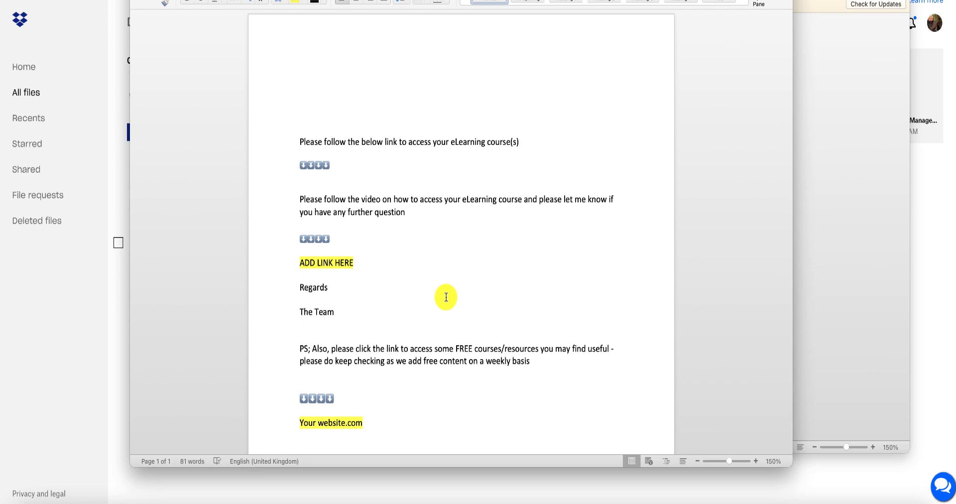
drag(506, 0, 526, 0)
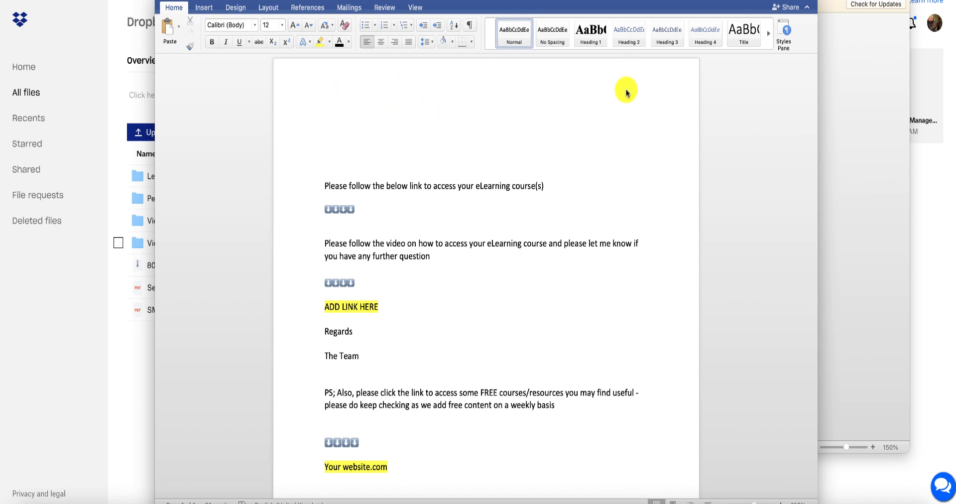
scroll(626, 90, down, 2)
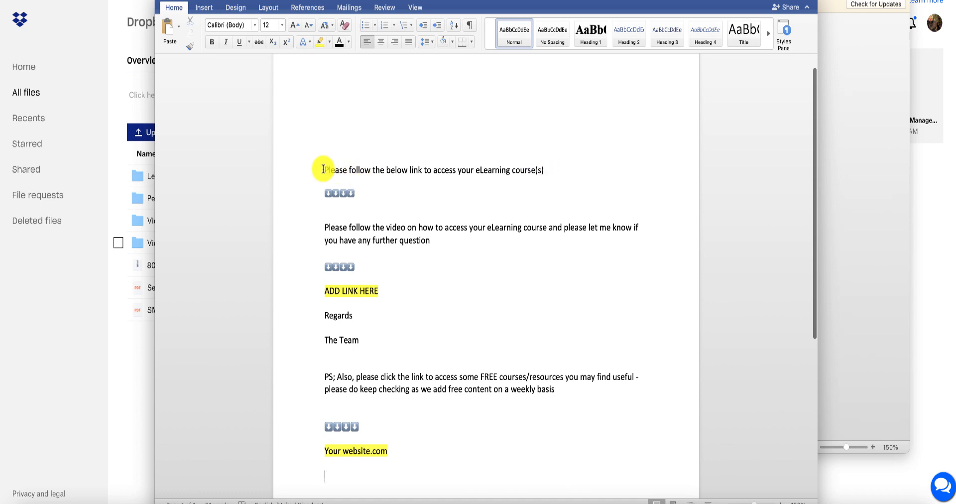
click(328, 207)
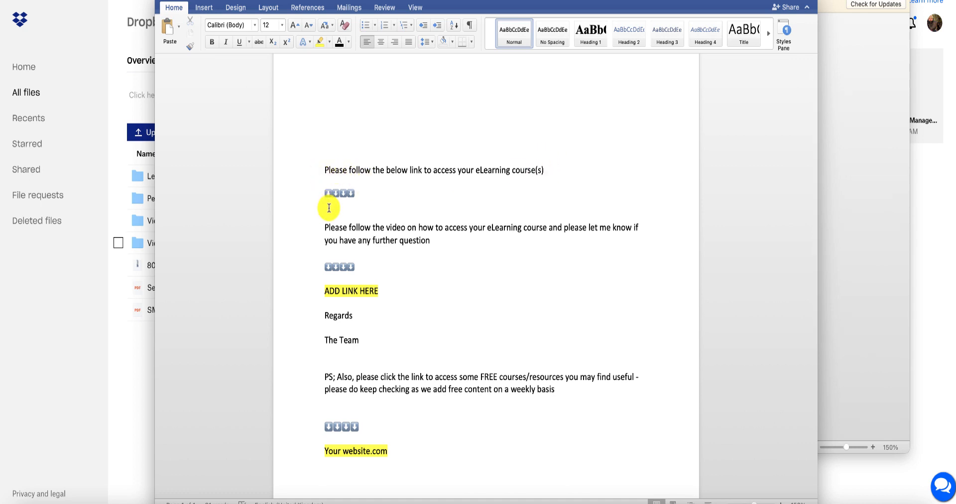
key(Return)
key(super+v)
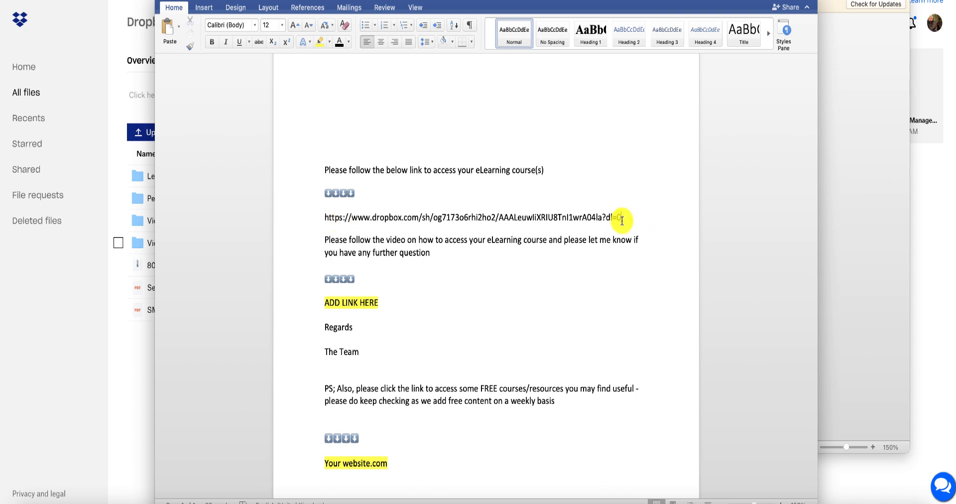
key(Return)
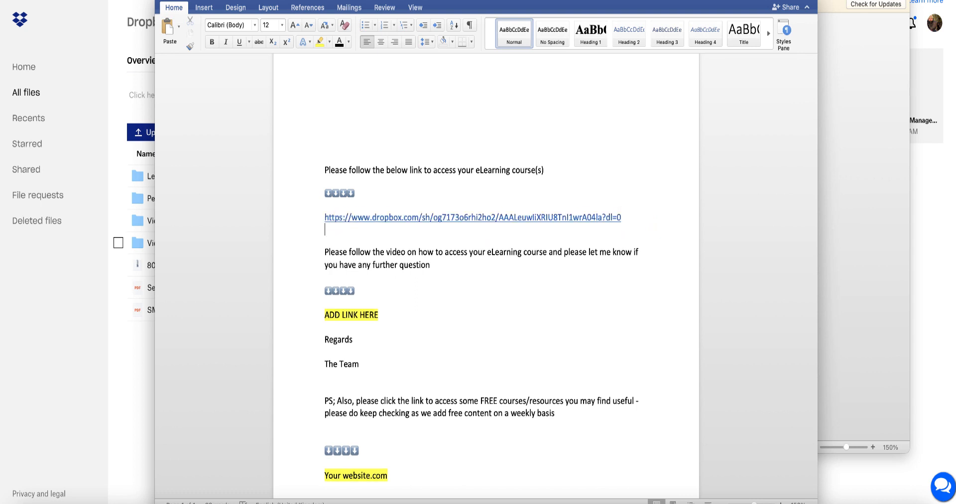
click(324, 252)
key(BackSpace)
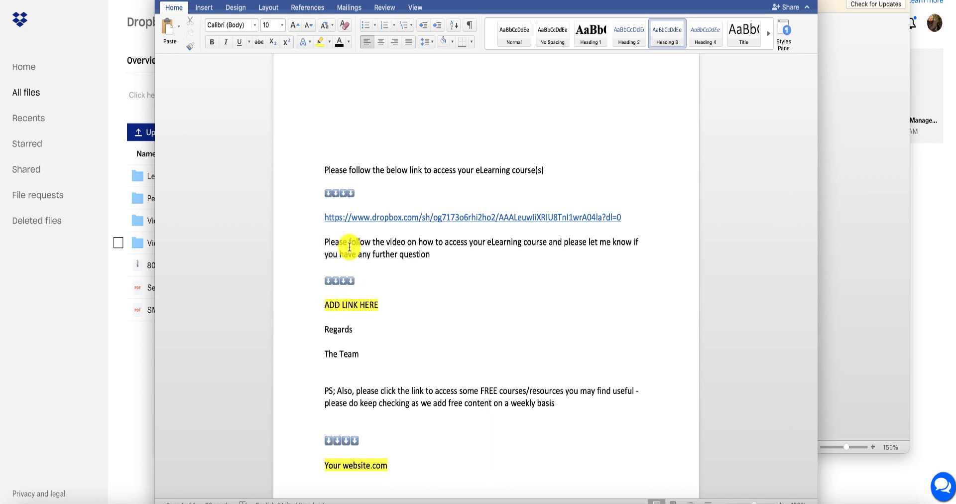
Review the rest of the message template, including the video instructions, the link and website placeholders, and the contact line.
drag(325, 243, 433, 254)
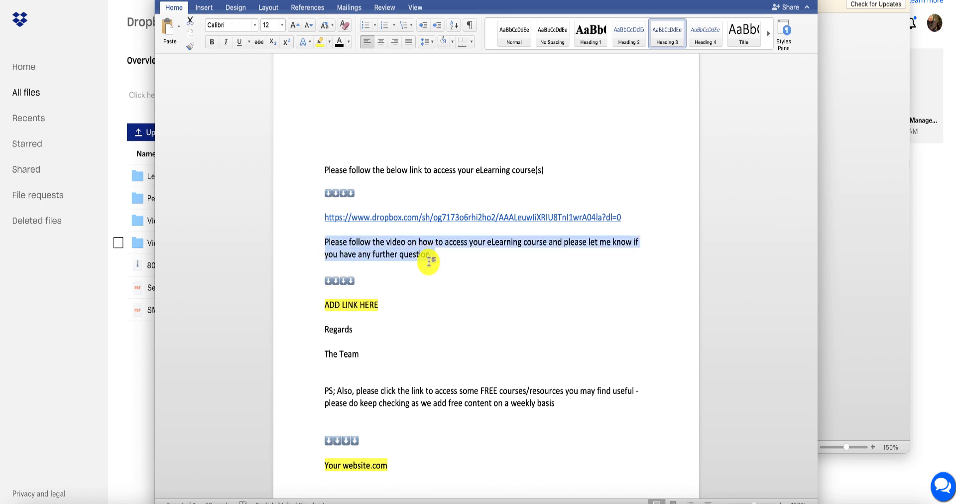
drag(324, 305, 382, 306)
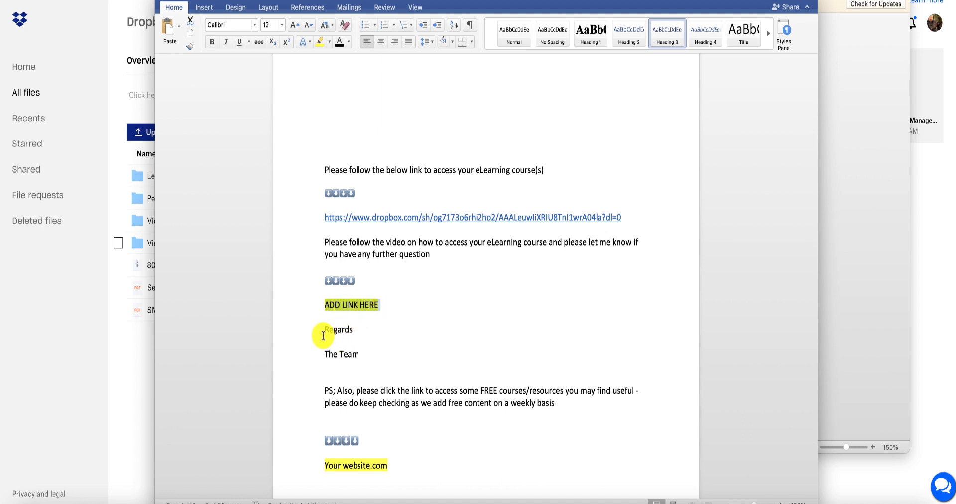
click(344, 337)
scroll(356, 344, down, 2)
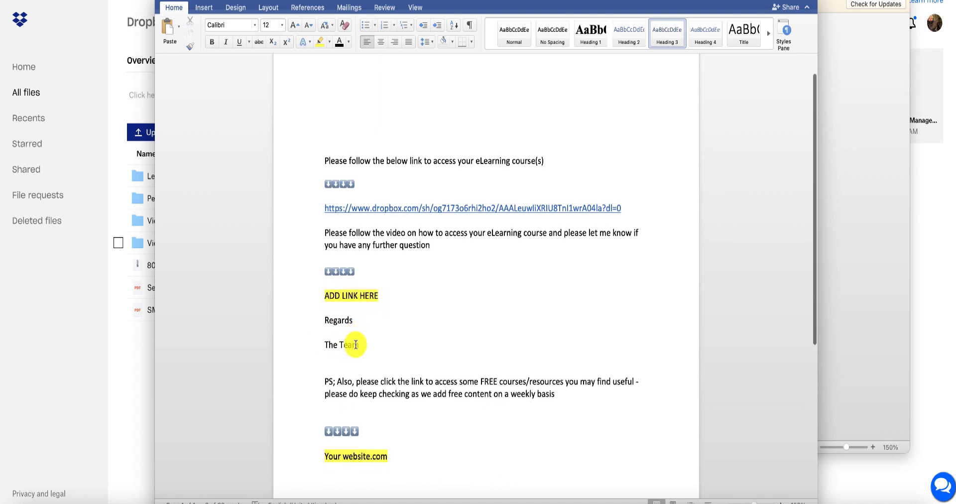
scroll(368, 349, down, 4)
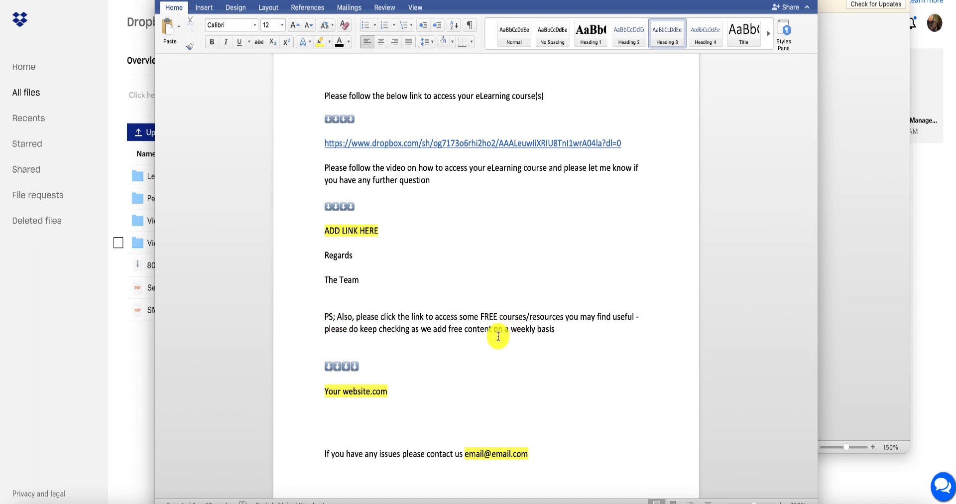
scroll(498, 336, down, 1)
scroll(498, 337, down, 3)
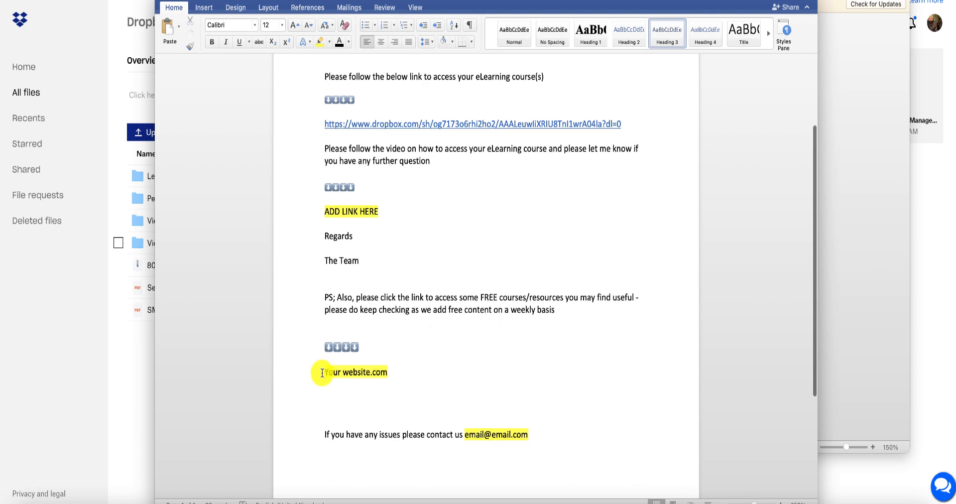
drag(323, 372, 404, 372)
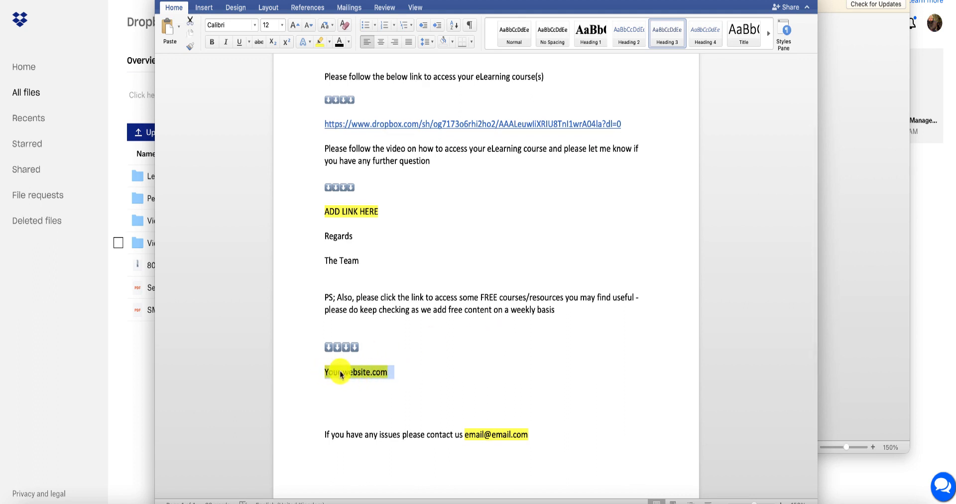
scroll(343, 431, down, 6)
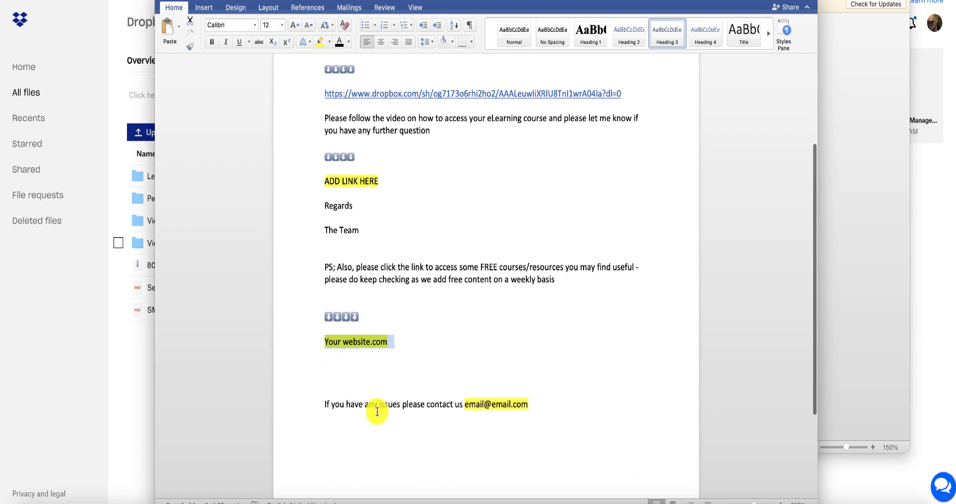
scroll(326, 400, down, 3)
drag(325, 393, 496, 398)
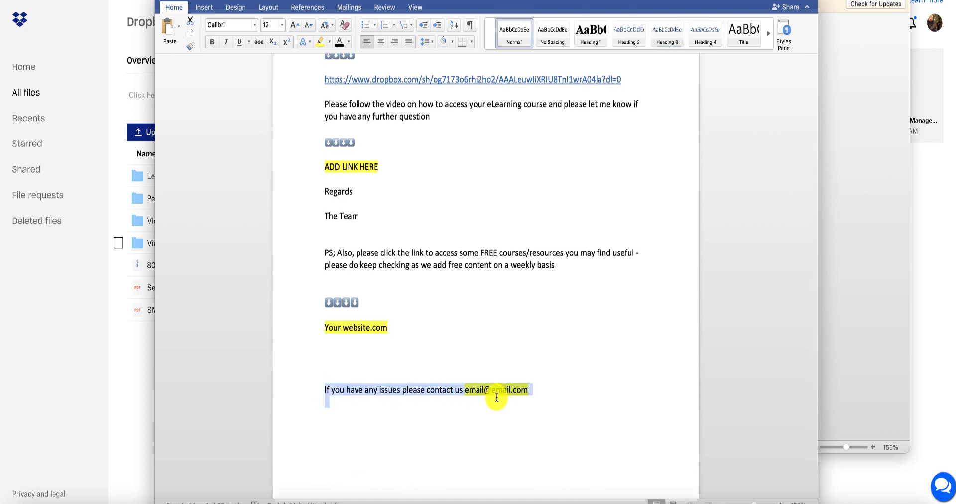
click(533, 349)
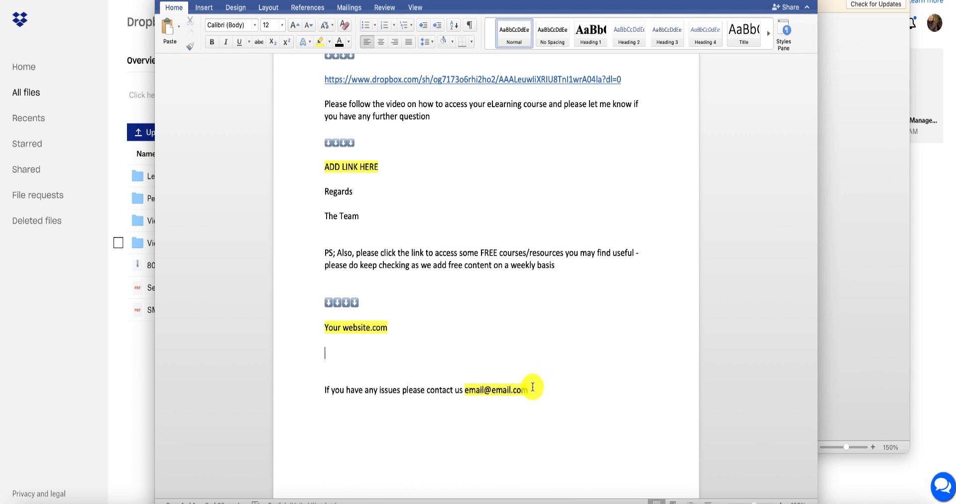
scroll(529, 389, down, 5)
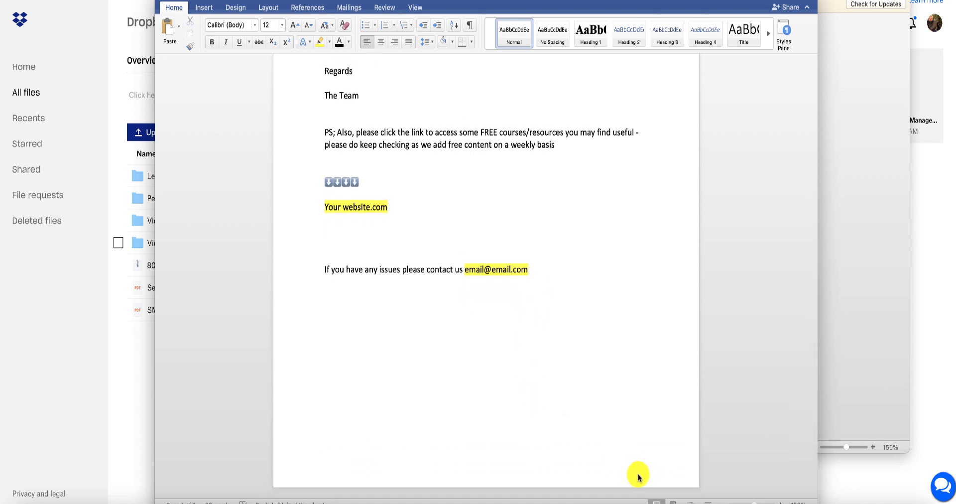
scroll(305, 262, up, 4)
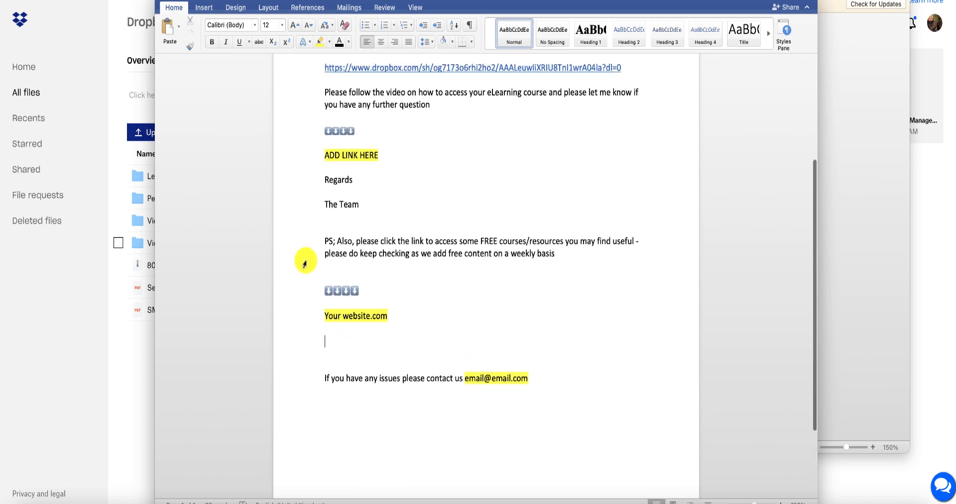
scroll(305, 263, up, 5)
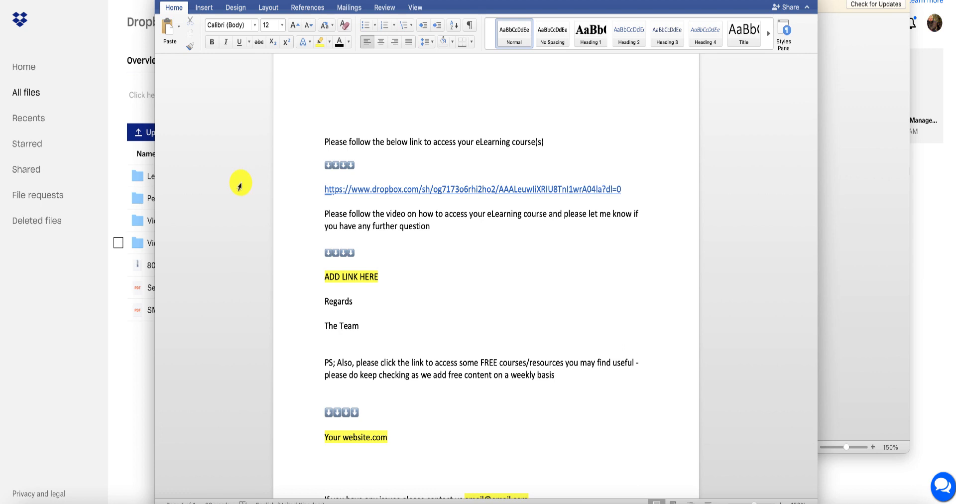
Export the Word document as a PDF named "eLearning copy" to the Link For Downloads folder, using the electronic distribution option.
click(173, 9)
click(173, 9)
click(41, 0)
click(52, 19)
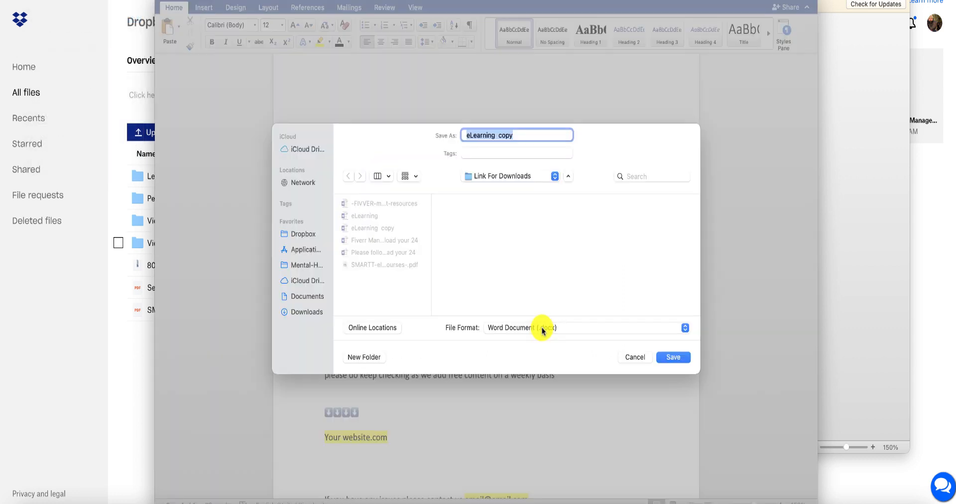
click(540, 325)
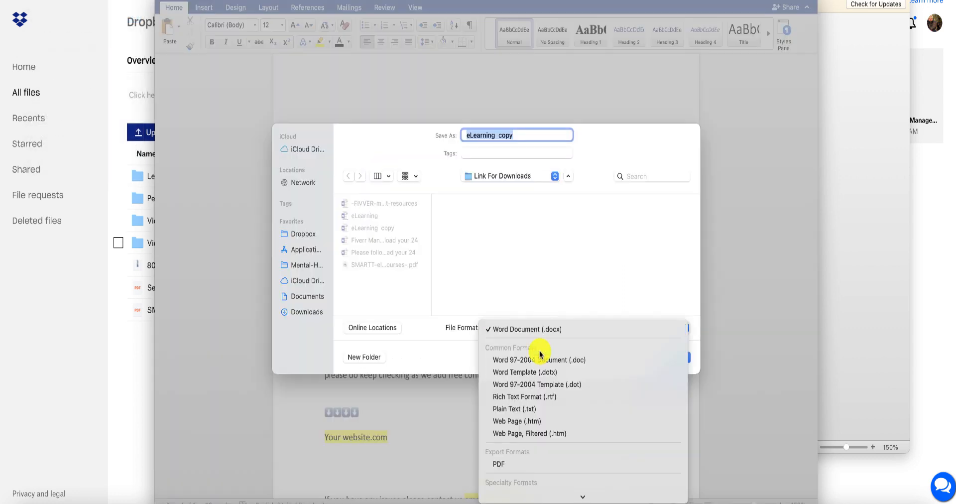
click(519, 468)
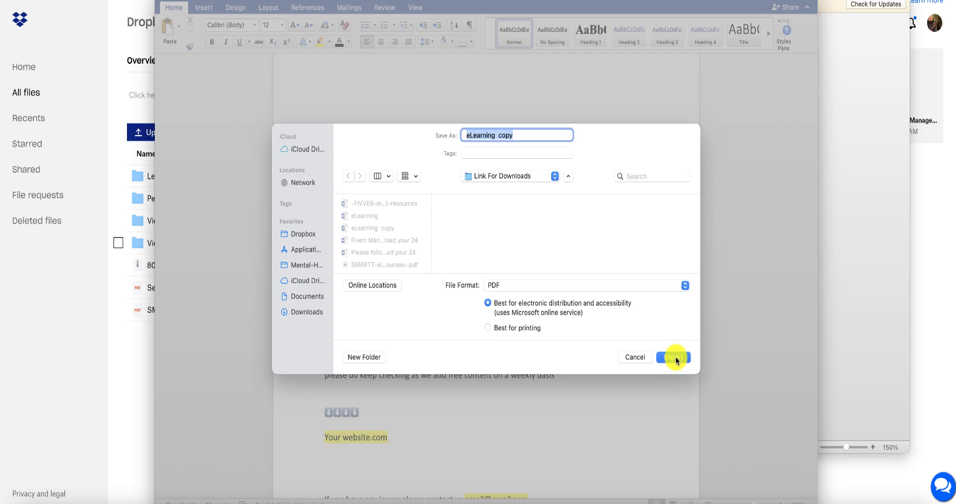
click(676, 357)
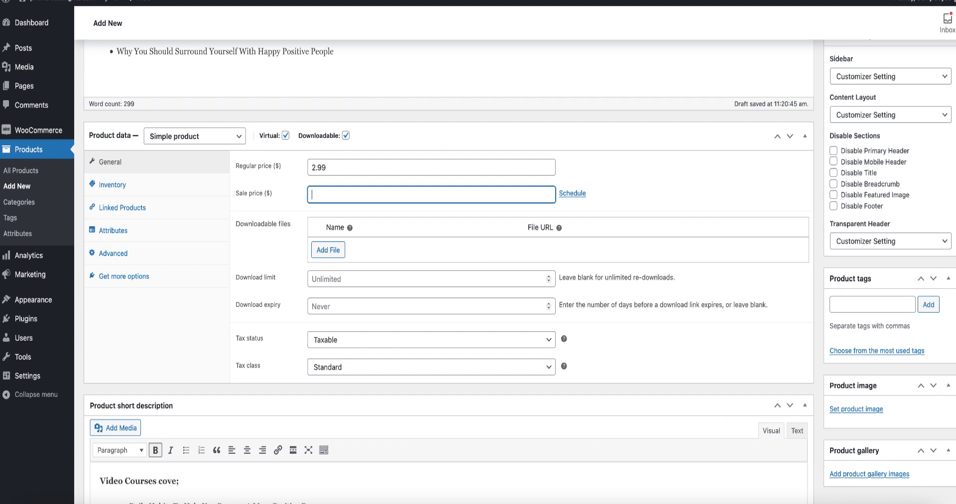
Set the regular price to 6.99 and the sale price to 2.99, and add a downloadable file entry named PPT.
click(297, 206)
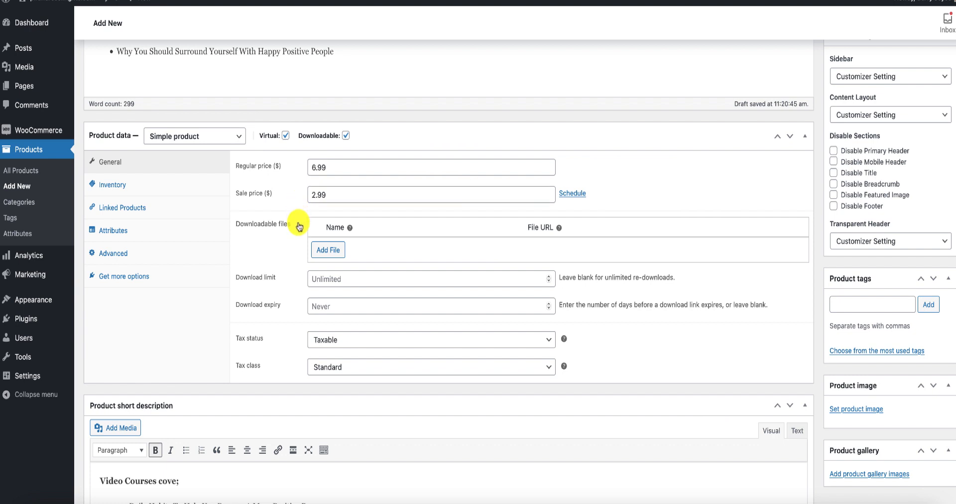
scroll(391, 257, down, 1)
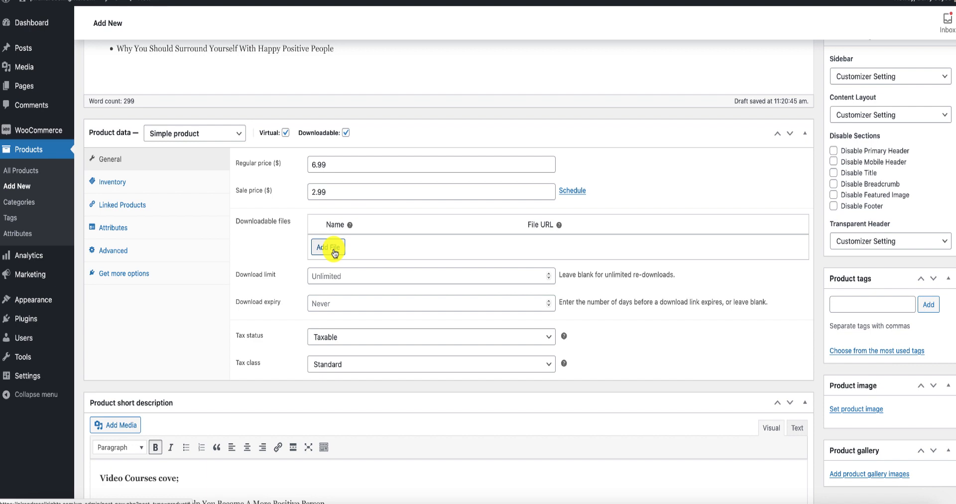
click(333, 249)
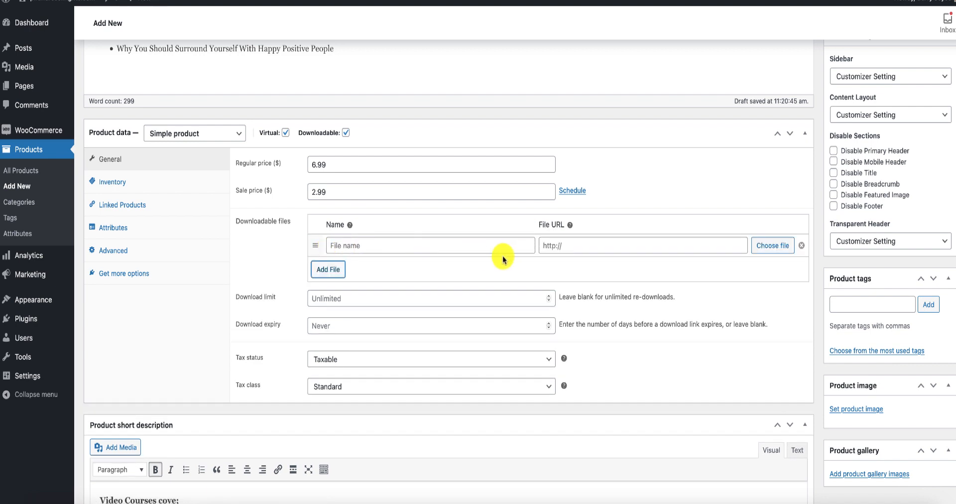
click(338, 246)
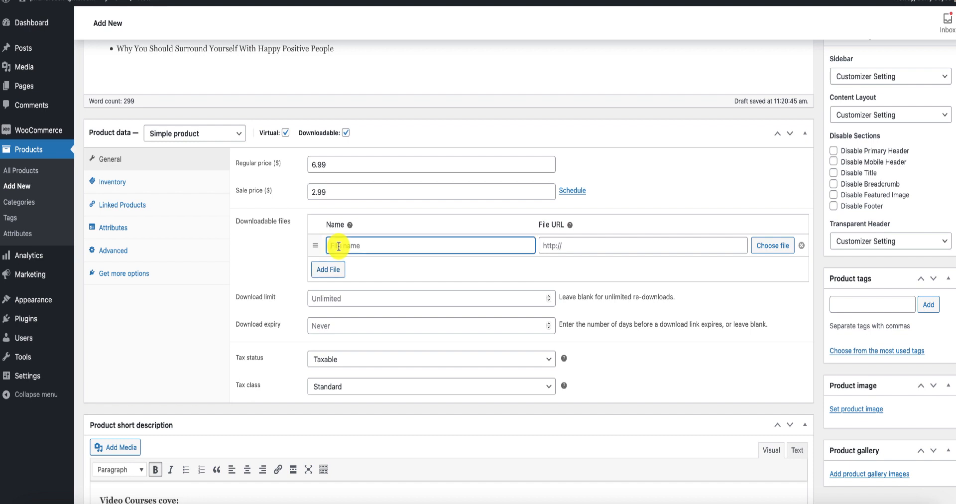
text(PPT)
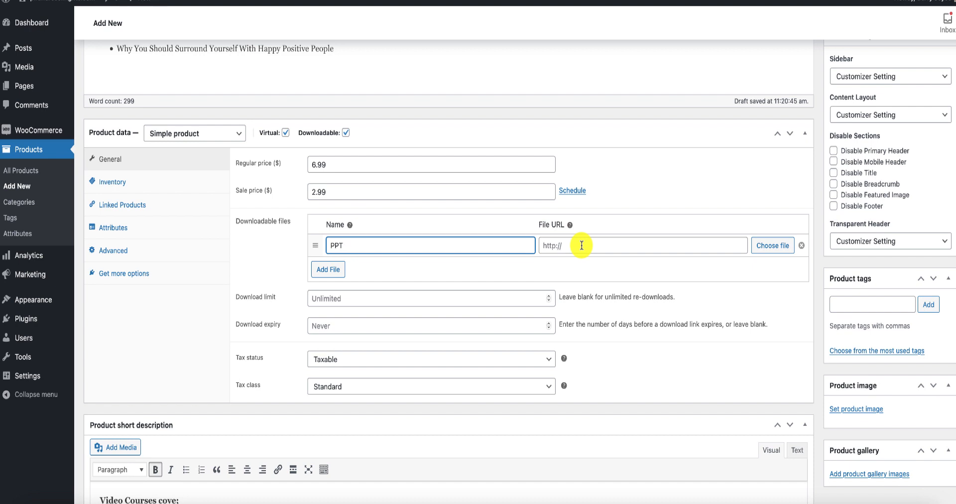
Upload the "eLearning copy" PDF from the computer and insert its URL into the PPT downloadable file entry.
click(777, 246)
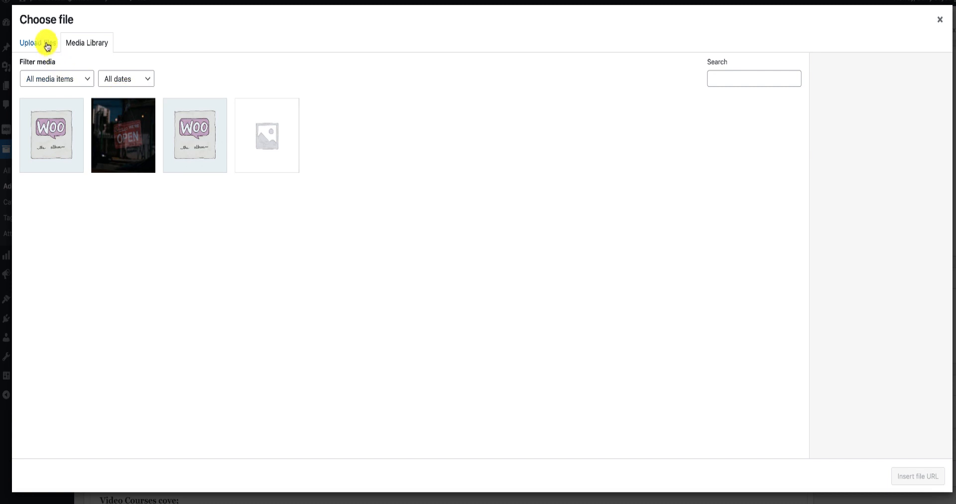
click(48, 47)
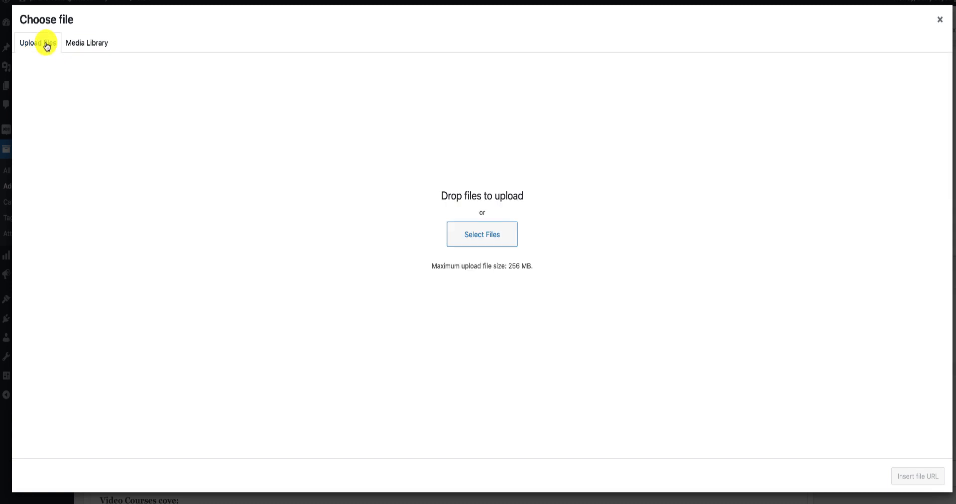
click(476, 238)
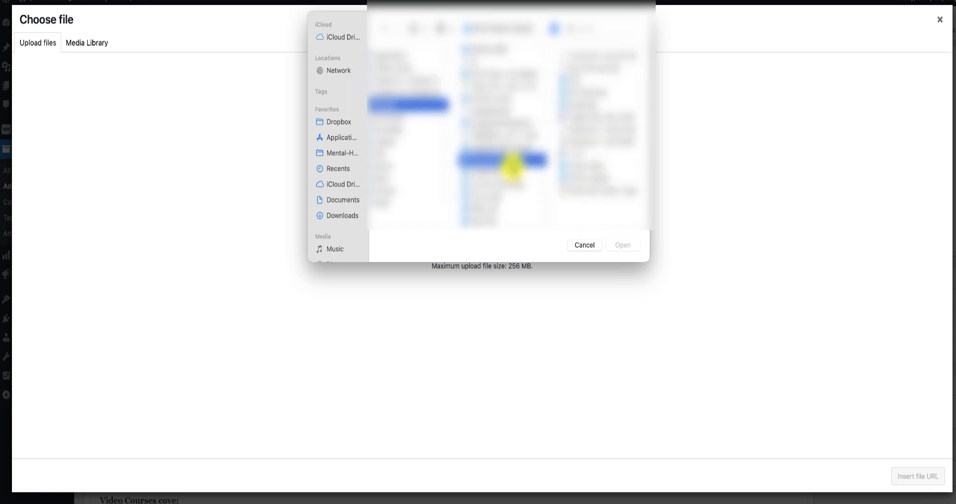
scroll(512, 164, up, 5)
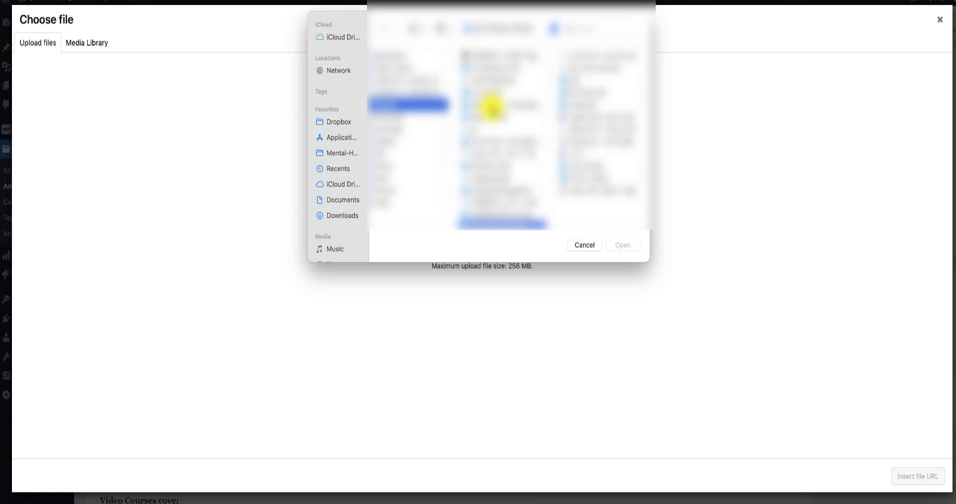
scroll(492, 107, down, 4)
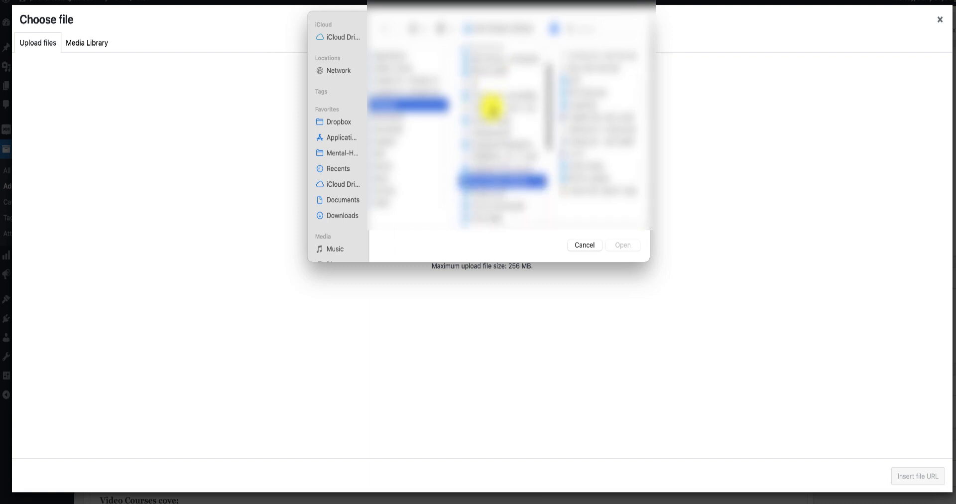
click(491, 107)
click(631, 246)
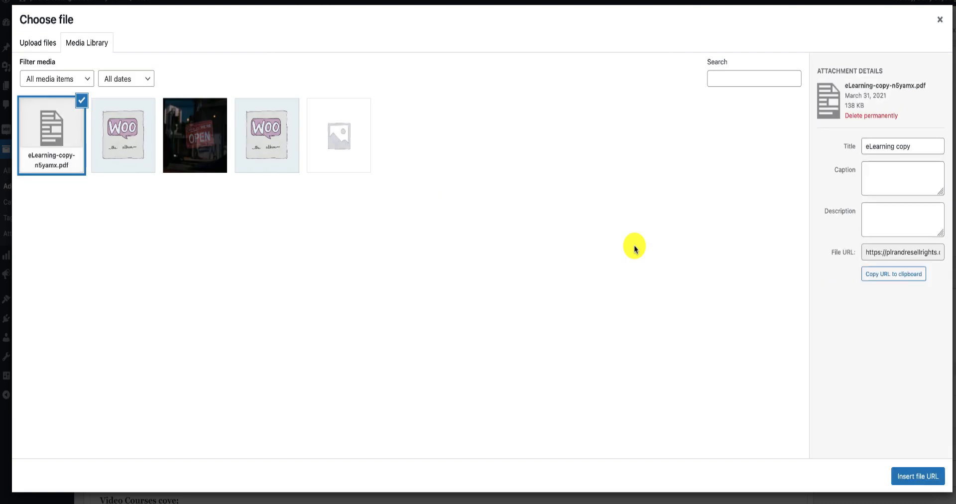
click(907, 482)
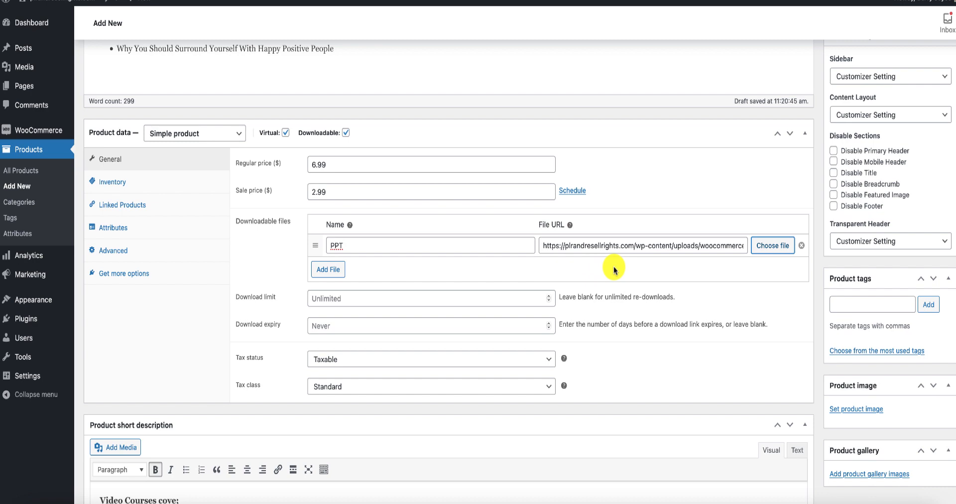
Set the product's download limit to 2 and its download expiry to 0.
scroll(615, 269, down, 1)
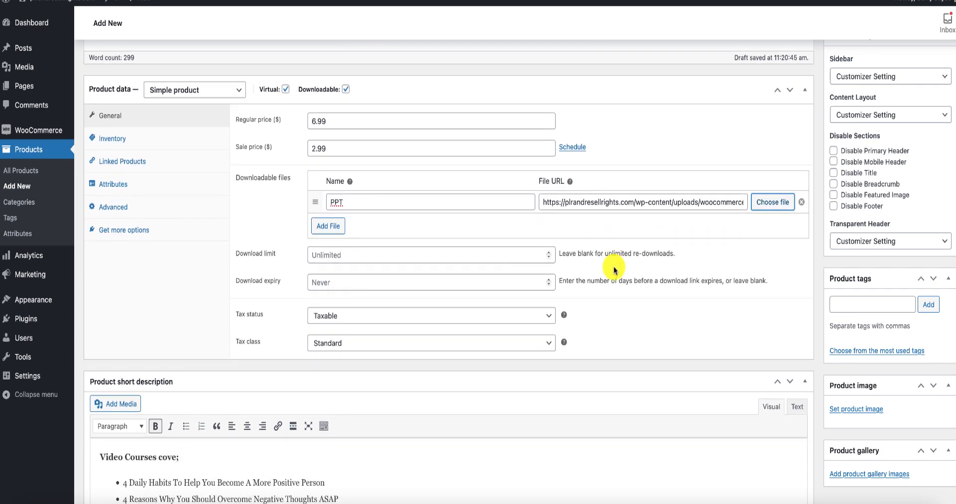
scroll(269, 229, down, 1)
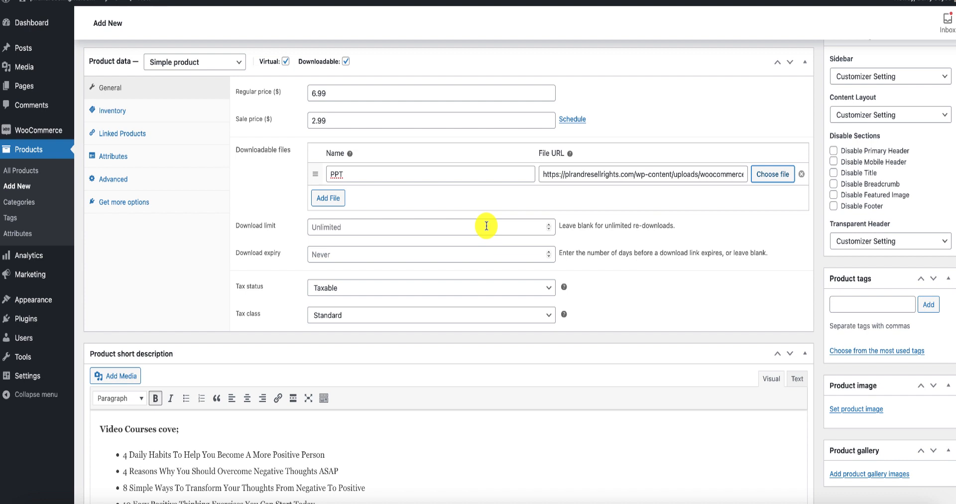
click(549, 226)
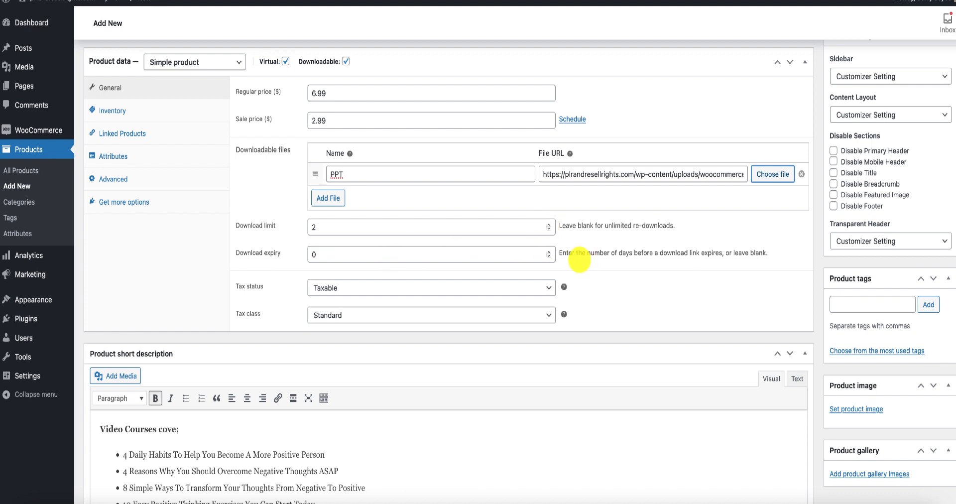
click(548, 256)
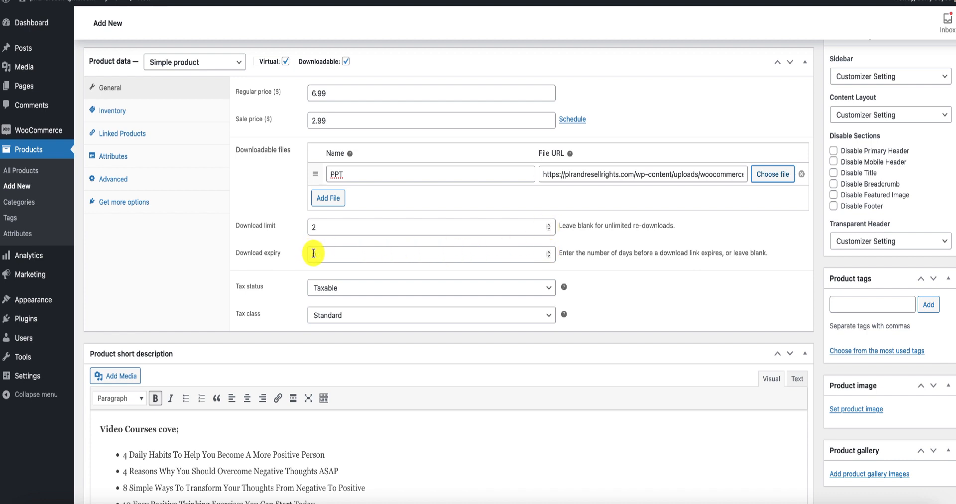
click(550, 251)
click(550, 251)
click(550, 251)
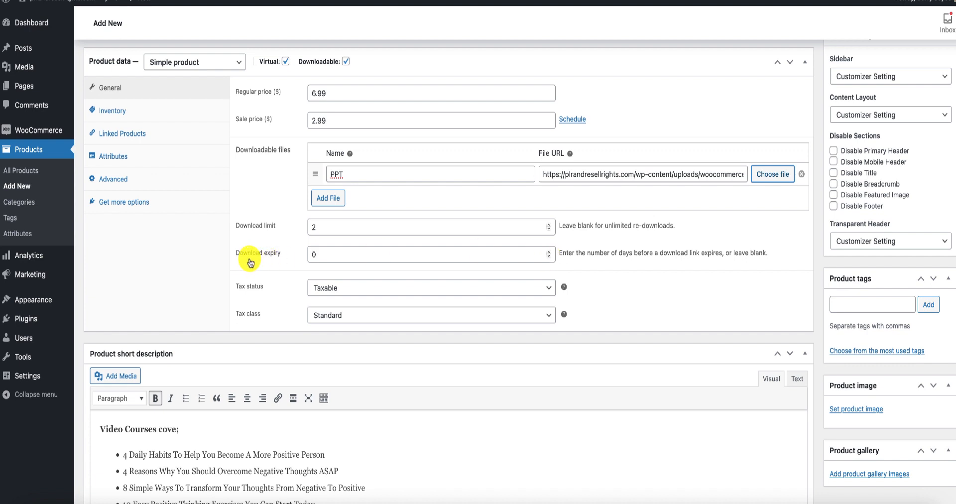
Set the product's tax status to None and its tax class to Zero rate.
scroll(252, 256, down, 1)
scroll(282, 255, down, 1)
click(250, 244)
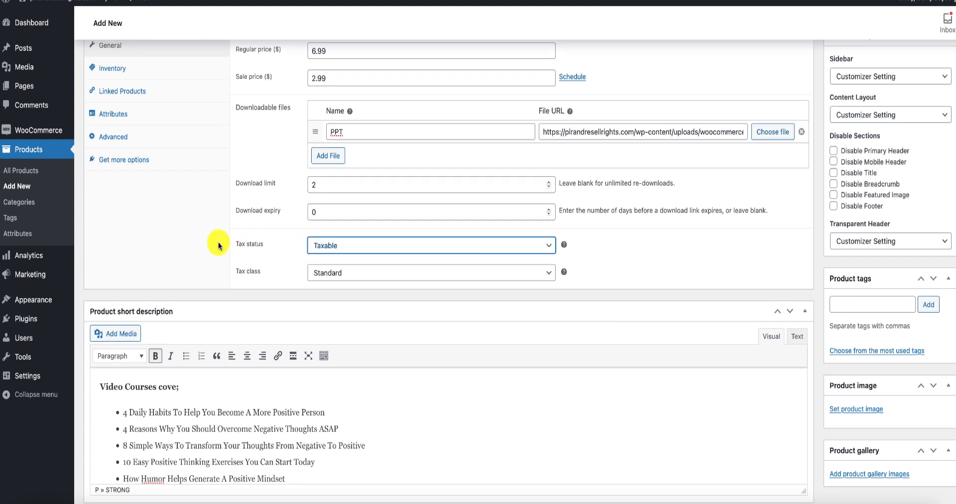
mouse_move(564, 249)
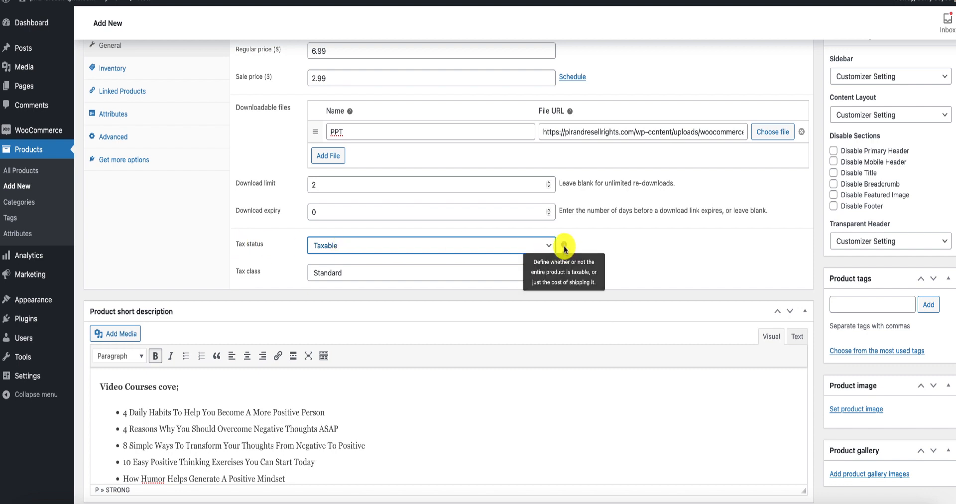
click(549, 247)
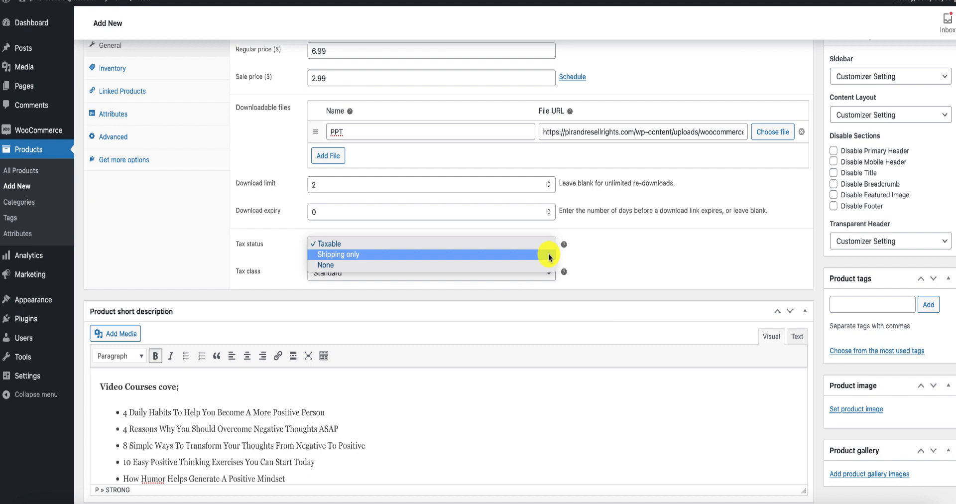
click(548, 262)
mouse_move(564, 271)
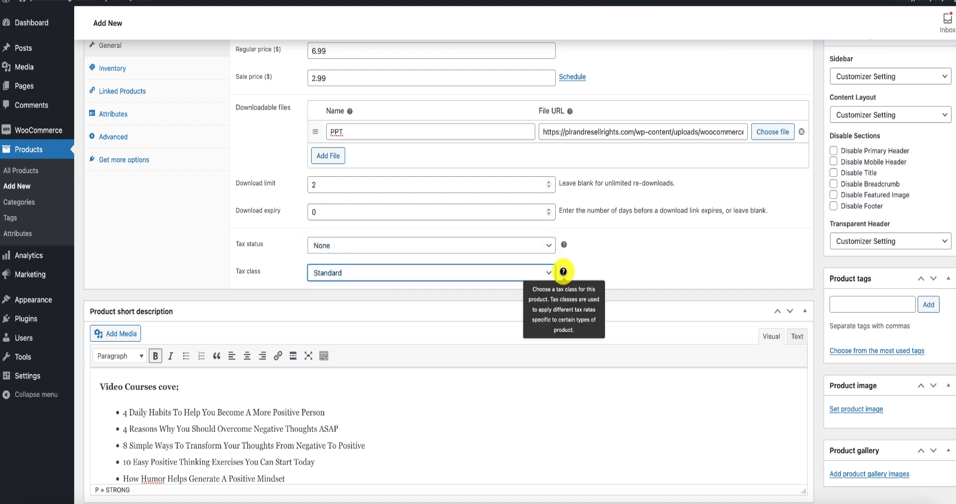
click(550, 272)
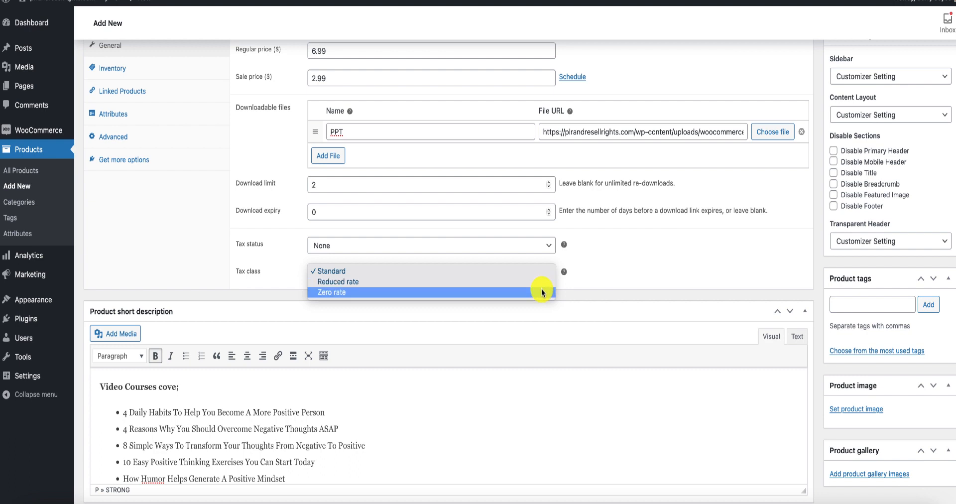
click(542, 291)
Review the product's general, inventory, linked products, attributes, advanced and recommended extension settings, ending back at the general ones.
scroll(578, 200, up, 3)
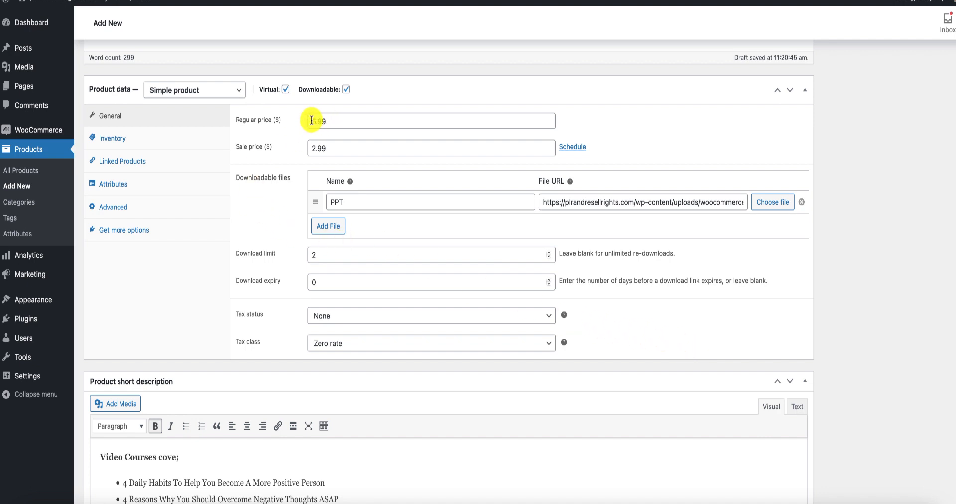
scroll(301, 204, up, 1)
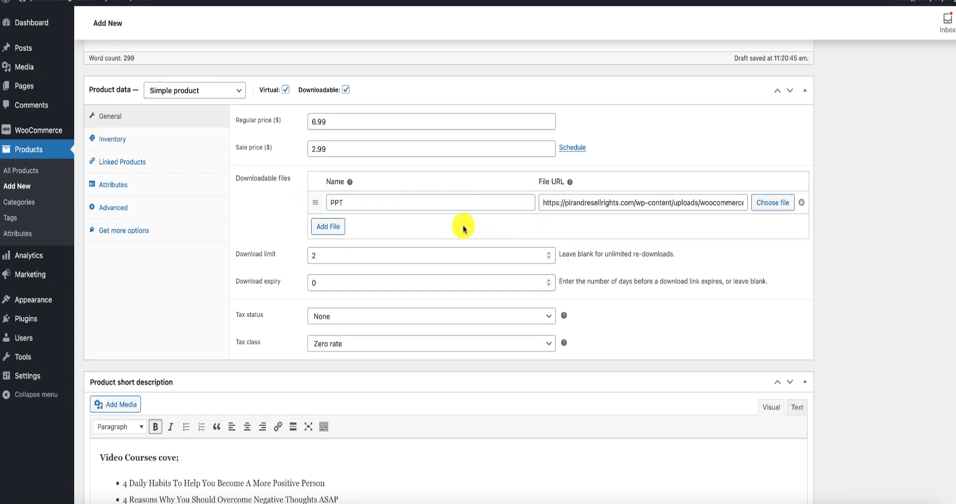
scroll(462, 227, down, 1)
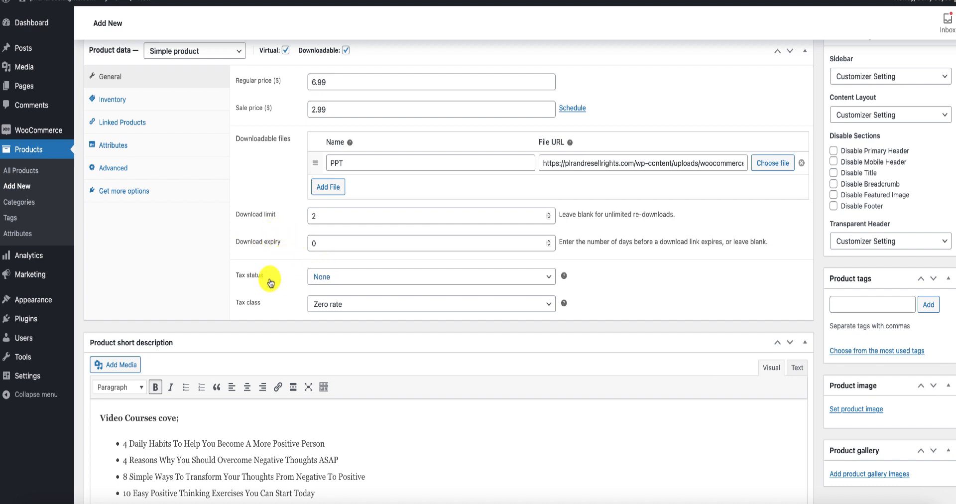
click(115, 103)
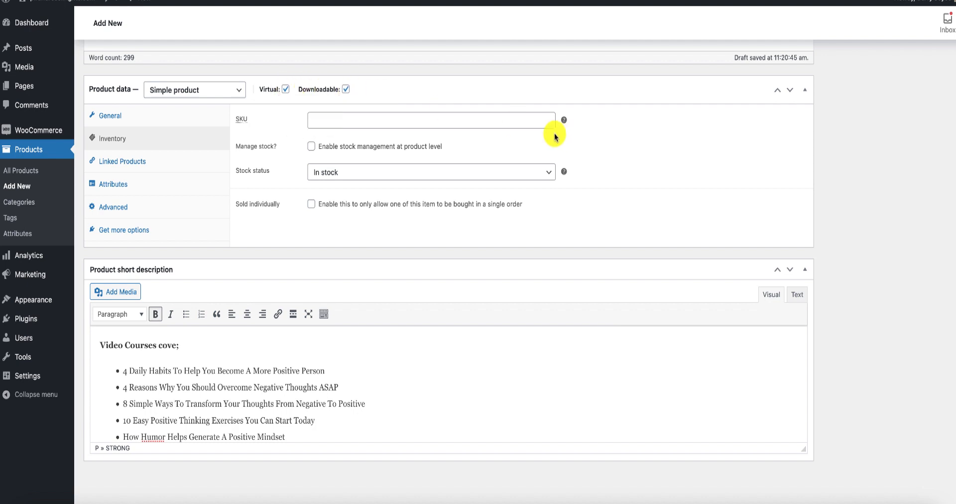
mouse_move(566, 121)
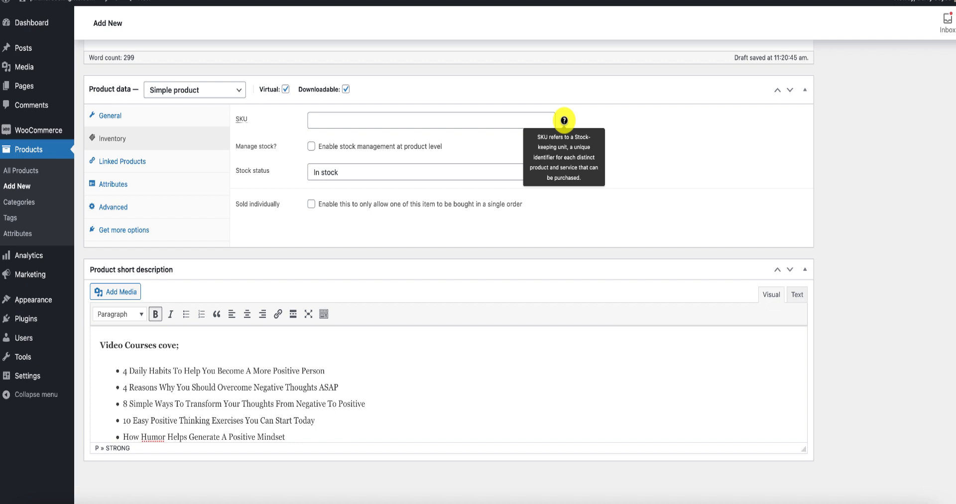
mouse_move(567, 172)
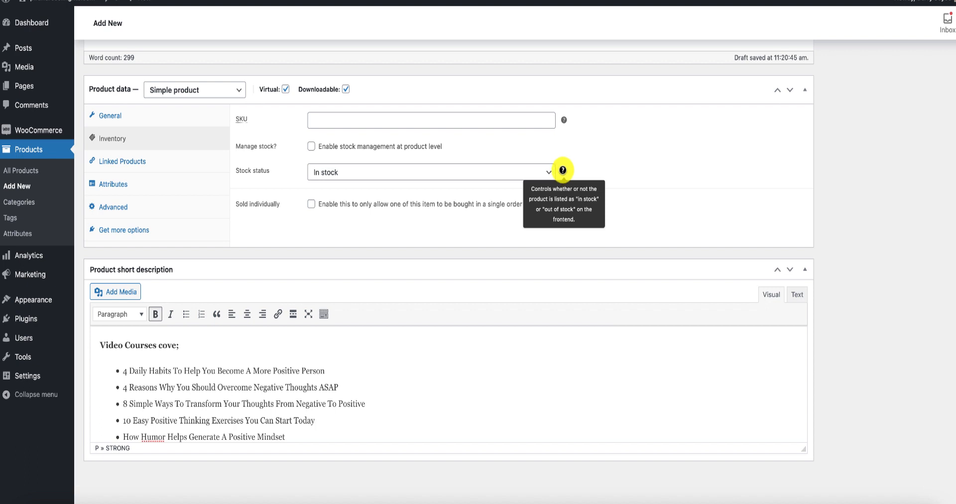
click(120, 166)
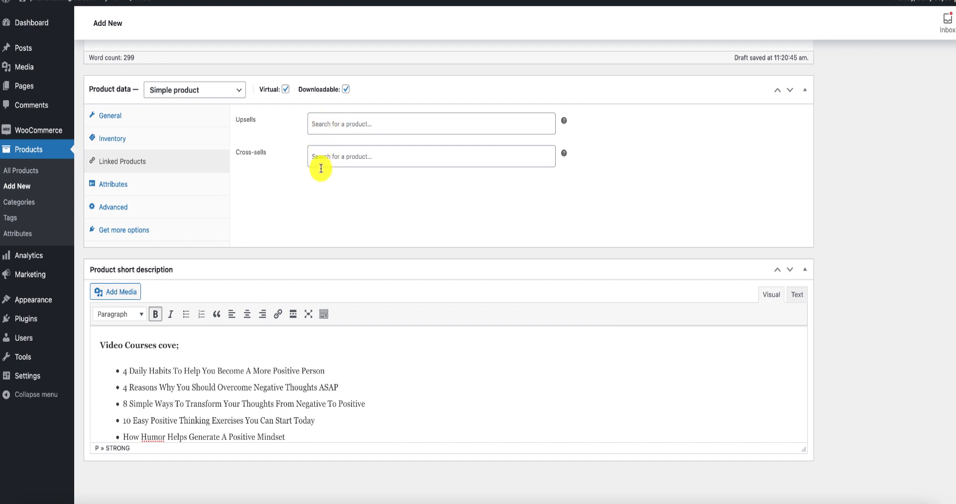
click(118, 189)
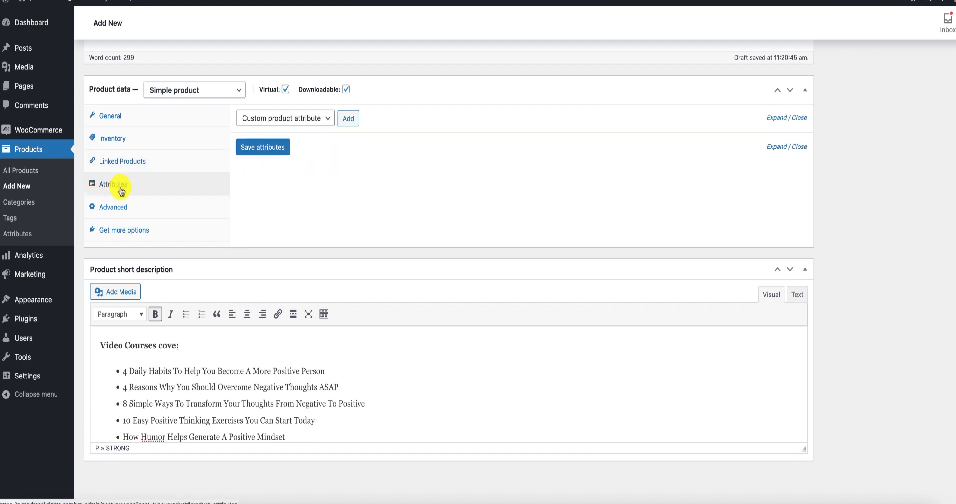
click(126, 209)
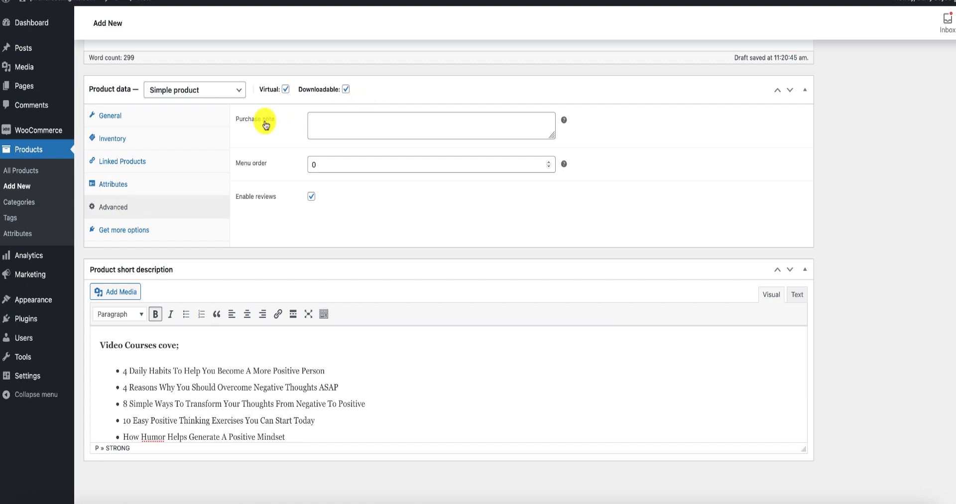
click(340, 121)
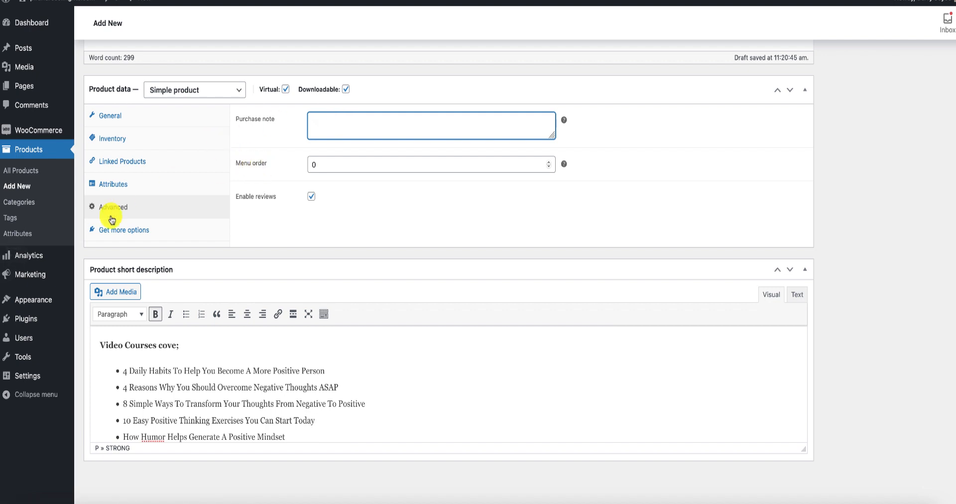
click(131, 231)
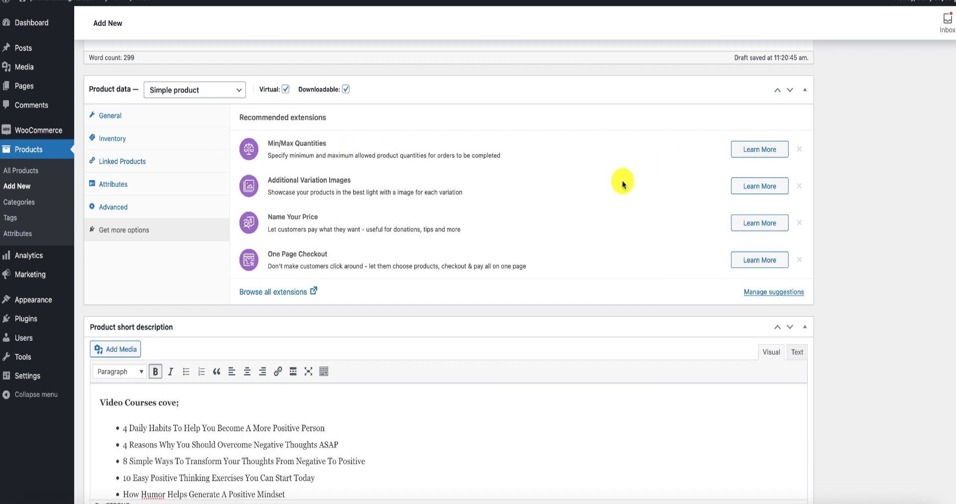
scroll(623, 182, down, 1)
scroll(622, 184, up, 1)
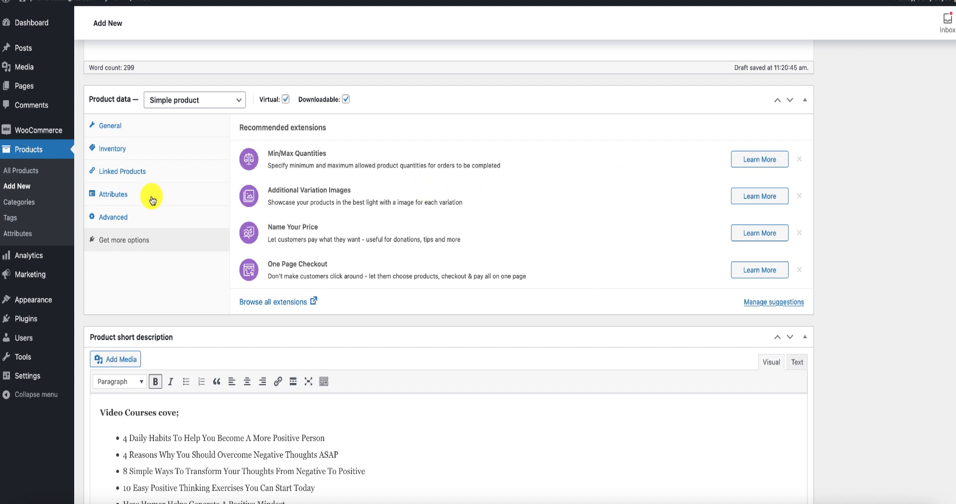
click(110, 126)
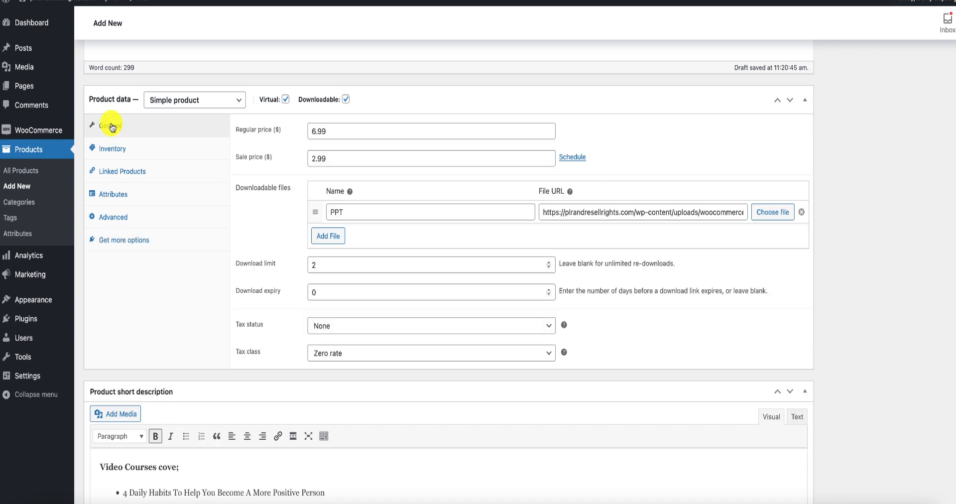
Assign the product to the Mental Health category.
scroll(193, 190, down, 5)
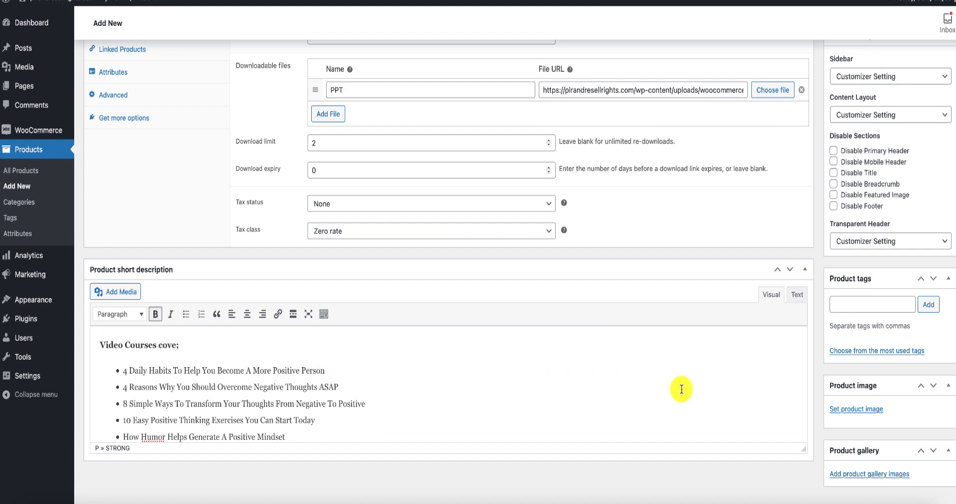
scroll(747, 359, up, 2)
scroll(847, 355, up, 15)
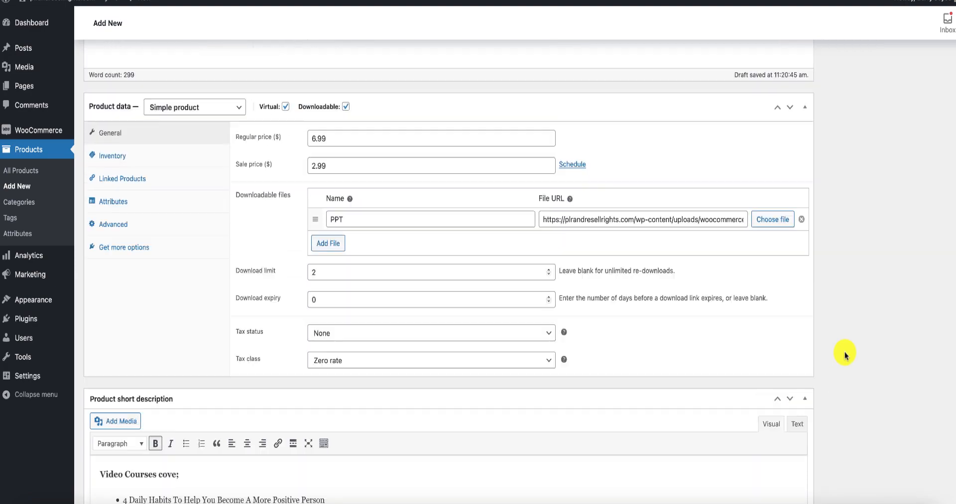
scroll(845, 356, up, 4)
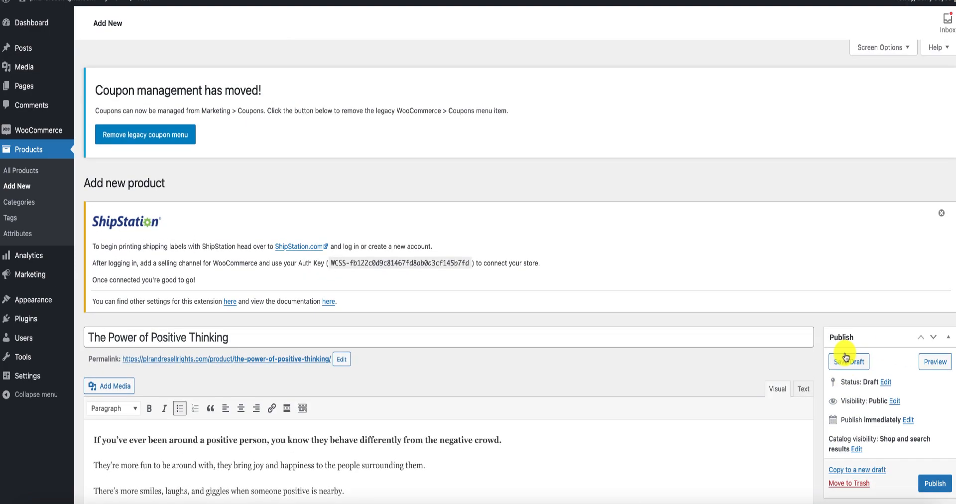
scroll(846, 356, down, 5)
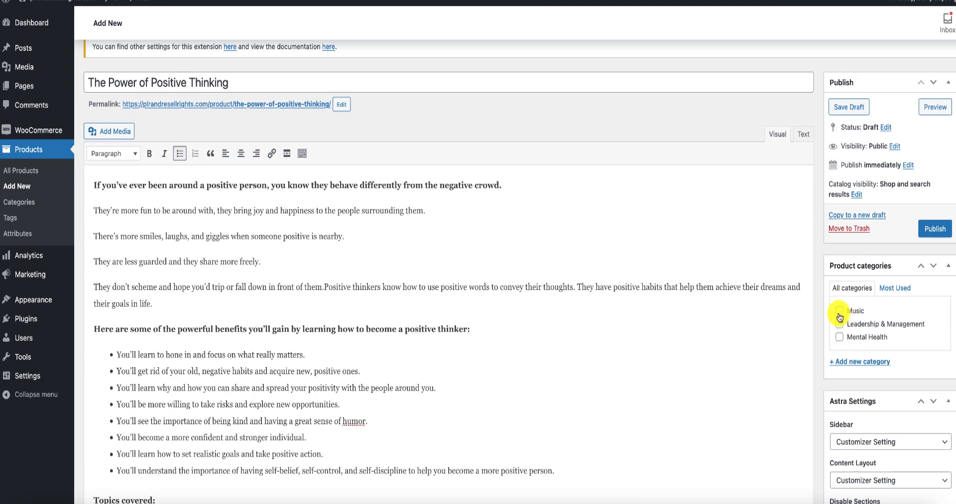
click(839, 339)
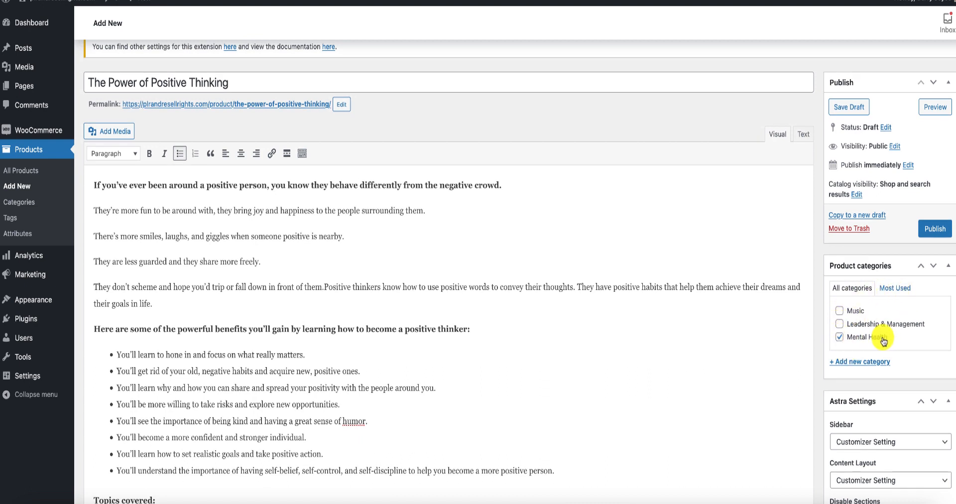
Upload PPT.png from the computer and set it as the product image.
scroll(899, 338, down, 3)
scroll(901, 341, down, 12)
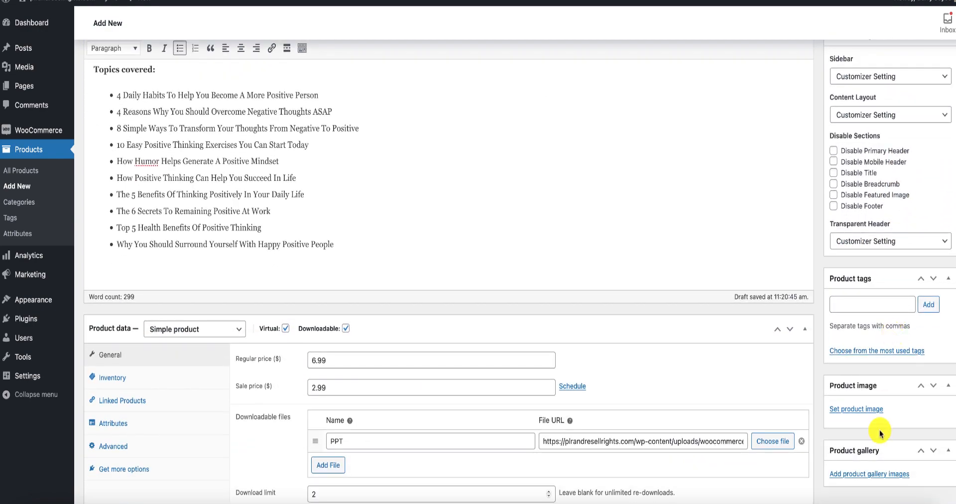
click(859, 412)
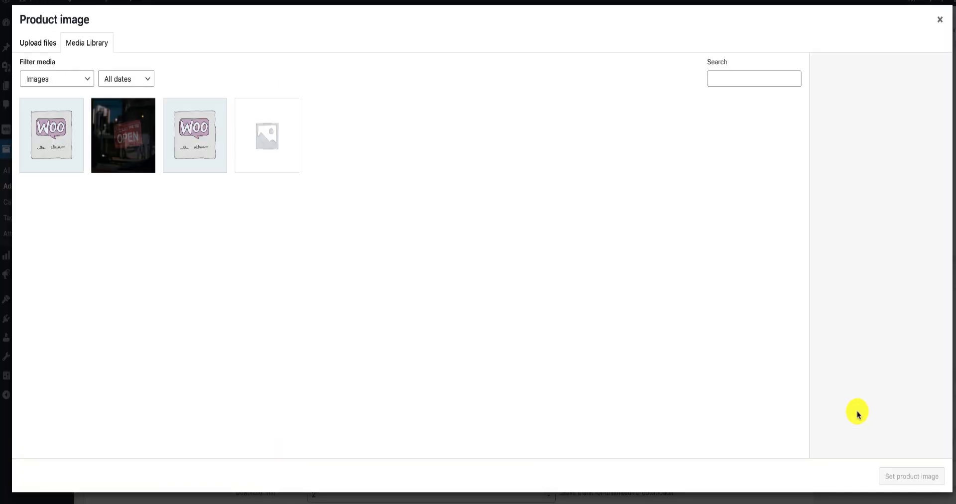
click(33, 42)
click(482, 234)
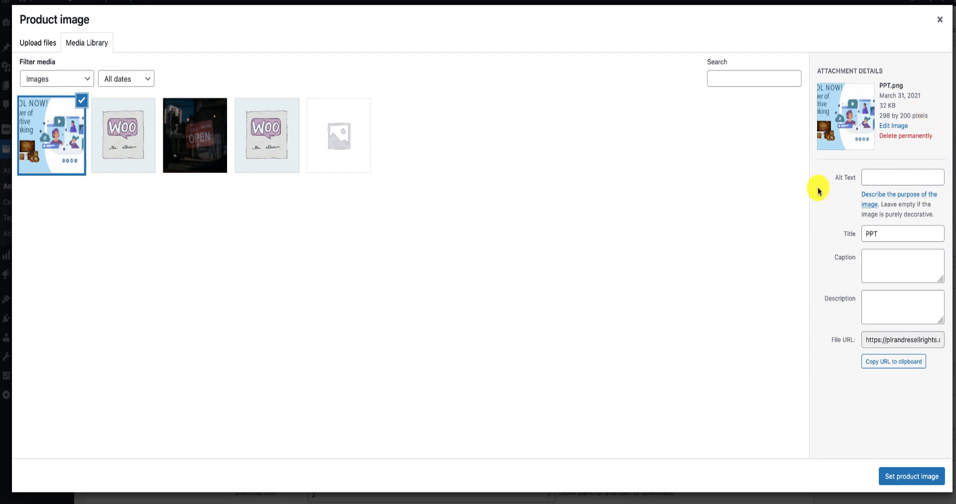
click(913, 476)
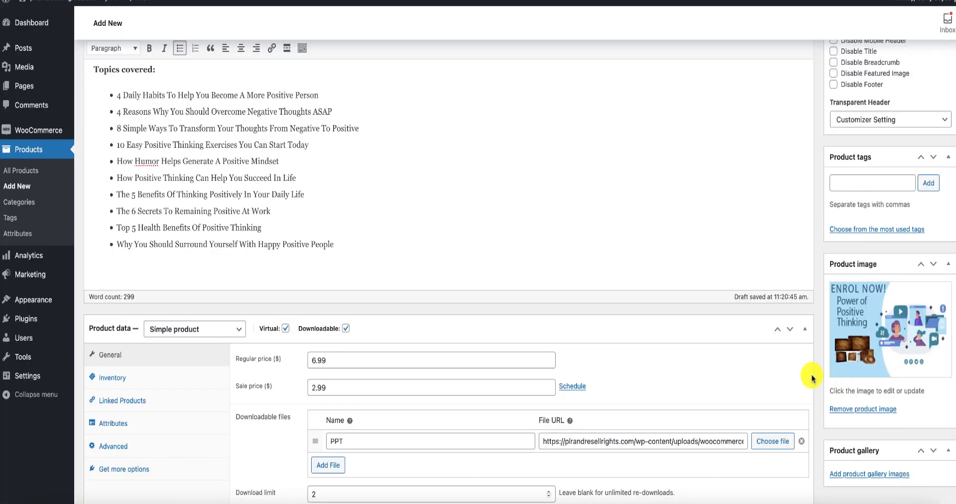
Look over the product's descriptions, prices and download settings, and publish the product.
scroll(810, 318, down, 7)
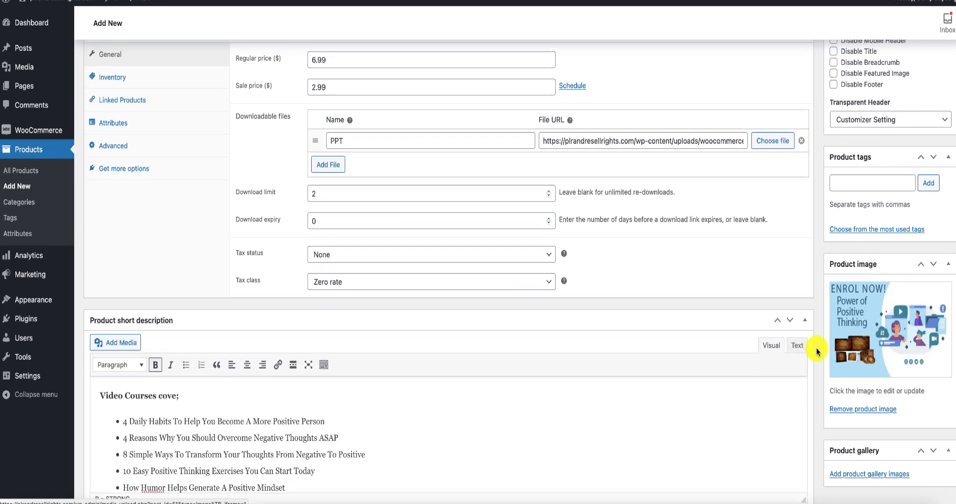
scroll(870, 379, up, 2)
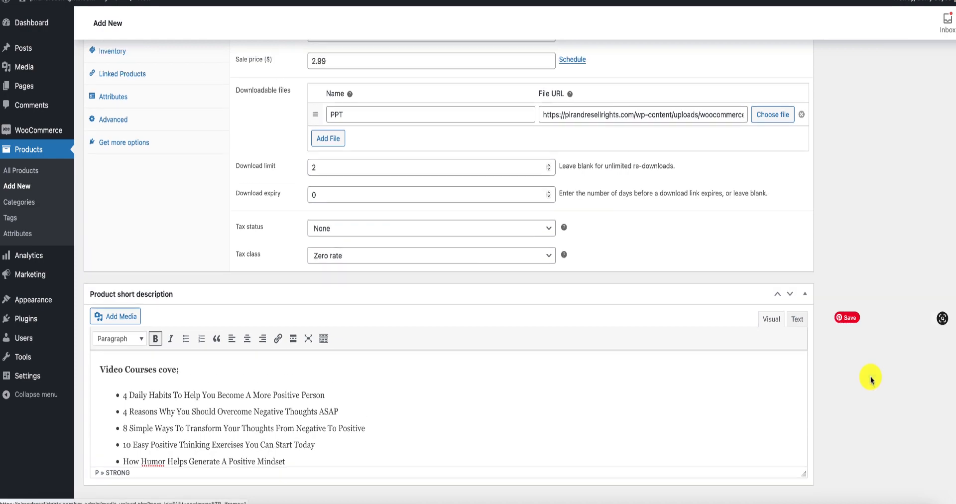
scroll(868, 381, up, 12)
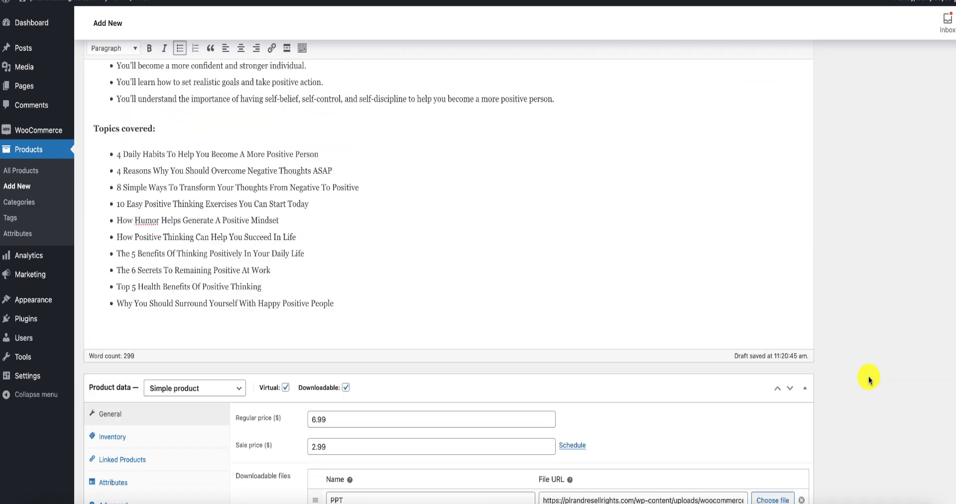
scroll(869, 378, up, 10)
scroll(869, 368, down, 3)
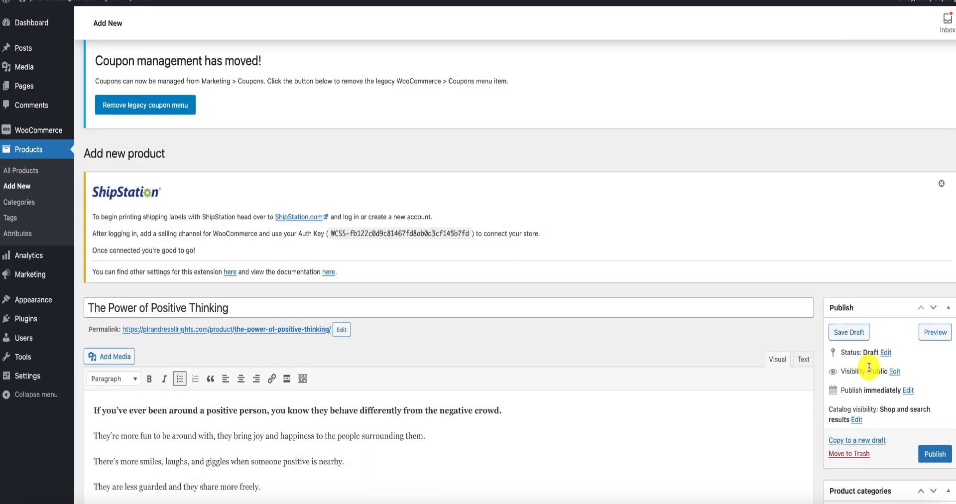
scroll(869, 367, down, 1)
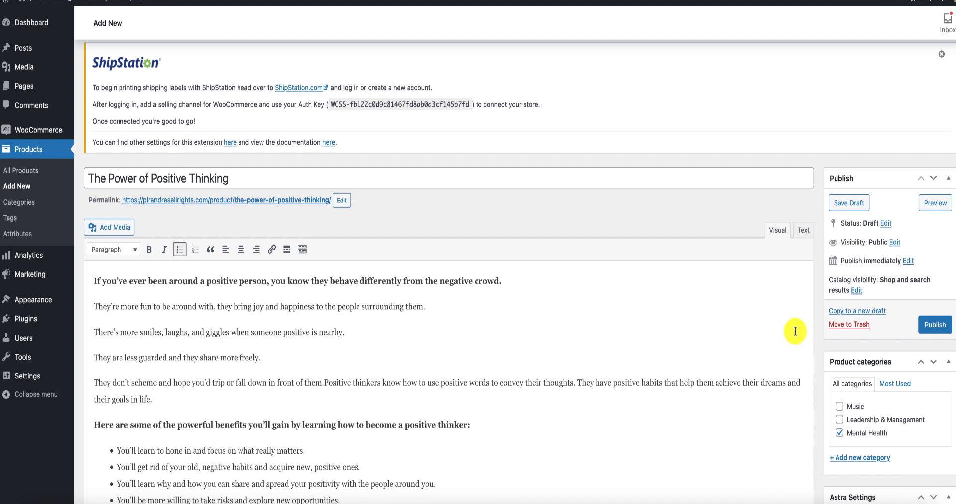
click(931, 328)
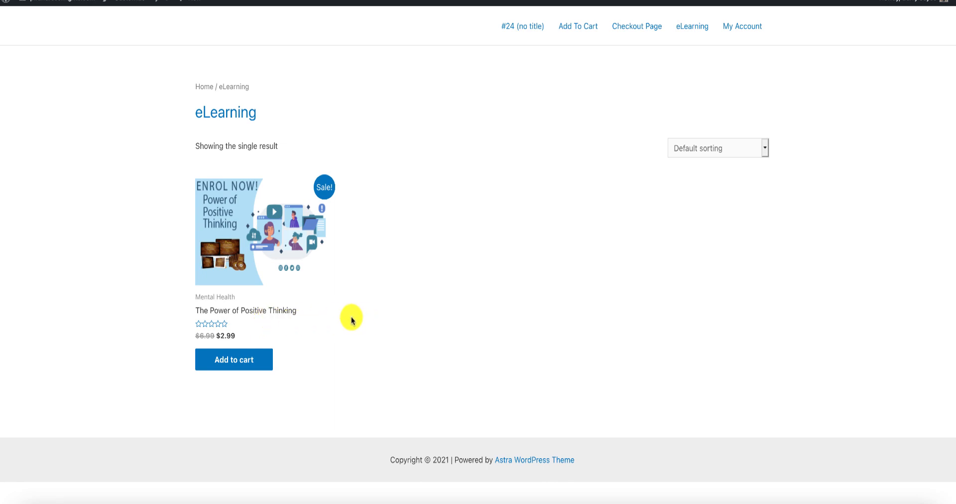
Open The Power of Positive Thinking from the eLearning shop page and check the heading of its short description.
click(288, 244)
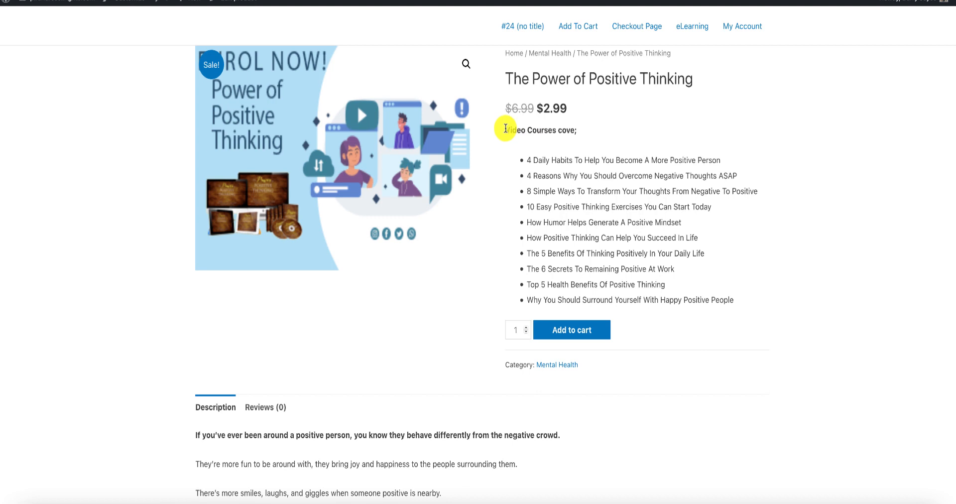
drag(506, 130, 577, 130)
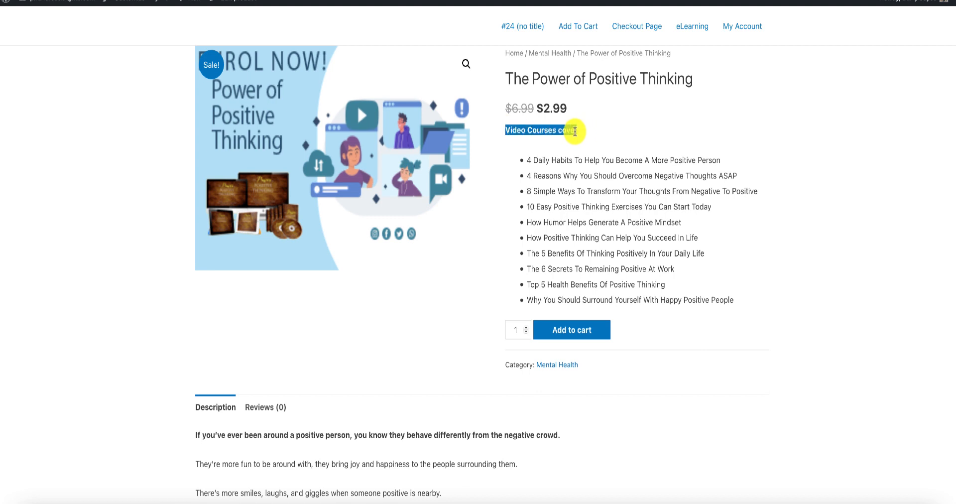
click(575, 131)
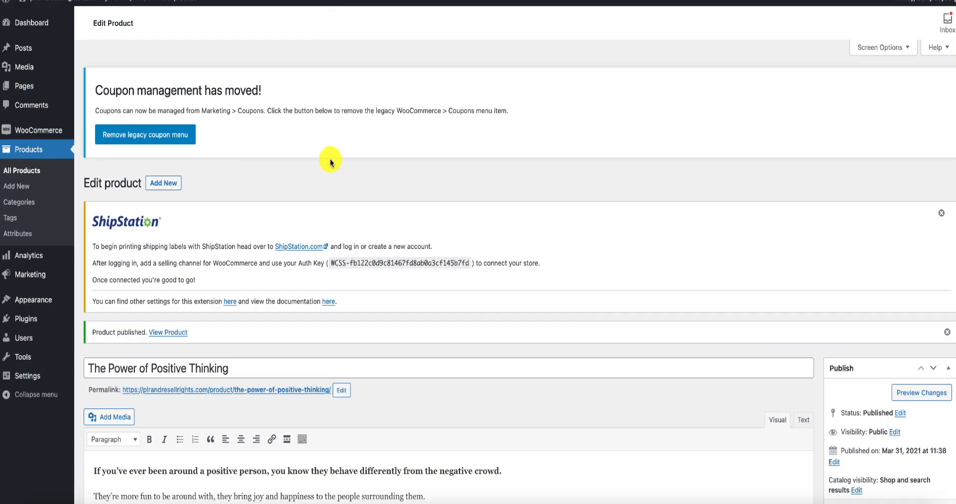
Back in the product editor, correct the short description heading to "Video Courses cover;" and update the product.
scroll(330, 232, down, 12)
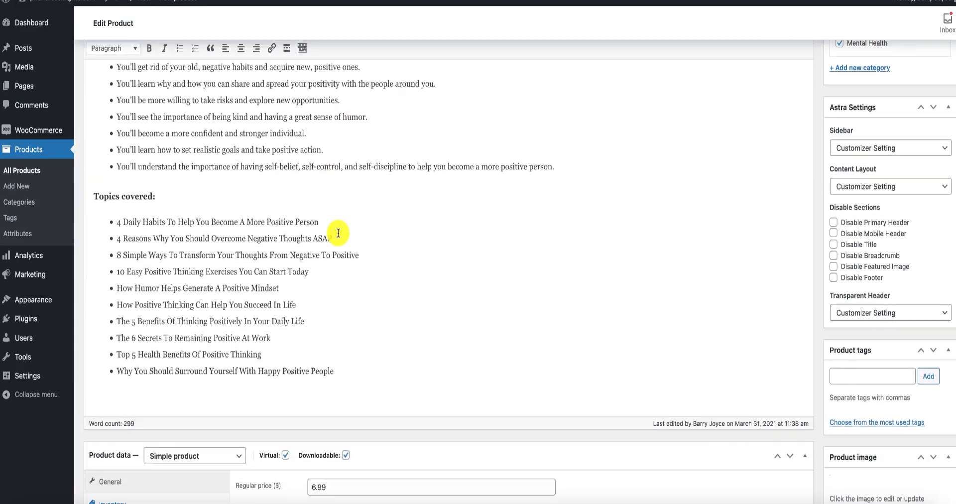
scroll(339, 233, down, 1)
scroll(219, 230, down, 6)
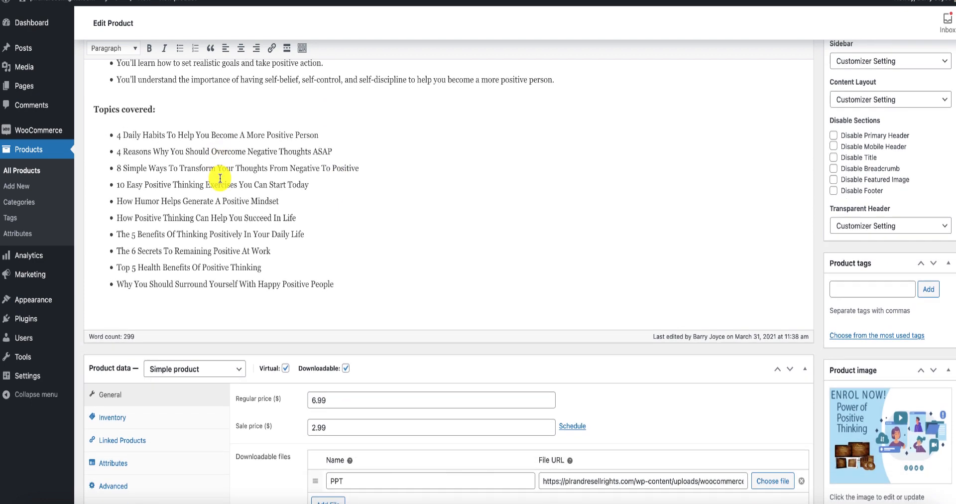
scroll(221, 182, down, 8)
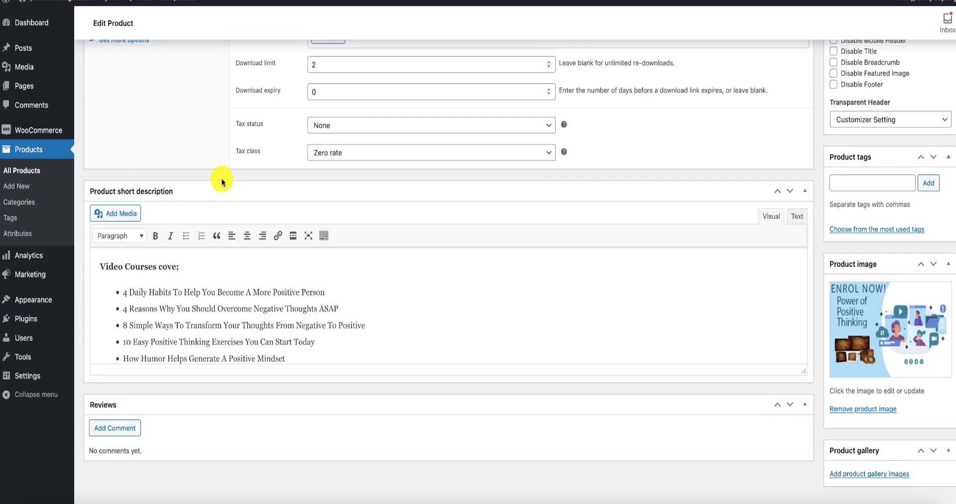
click(184, 272)
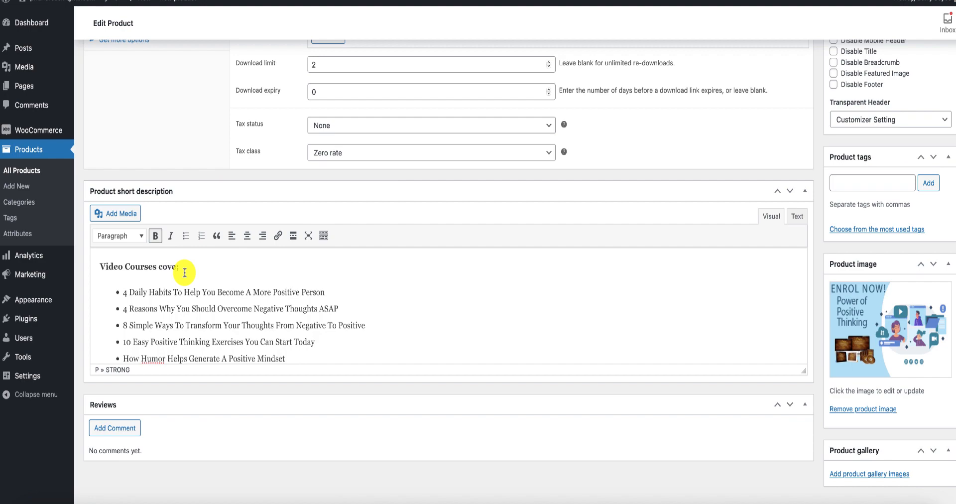
scroll(940, 305, up, 20)
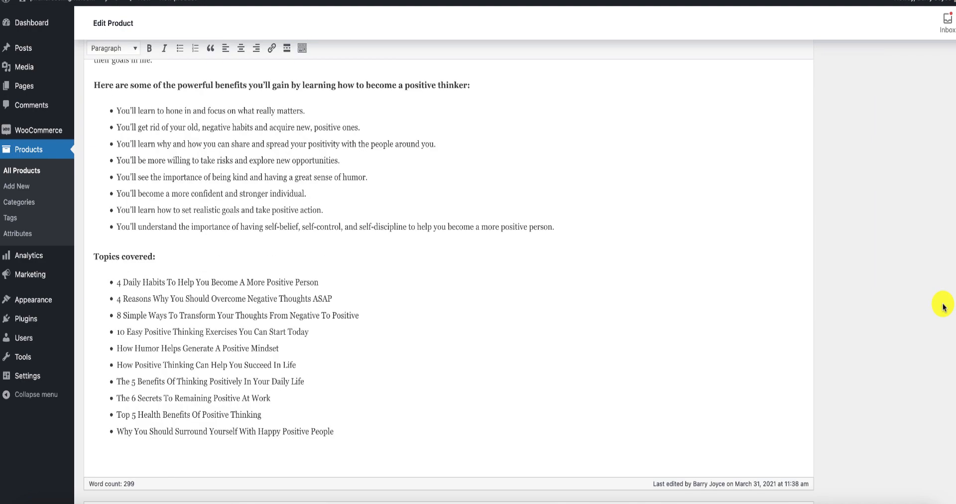
scroll(944, 307, down, 5)
click(936, 321)
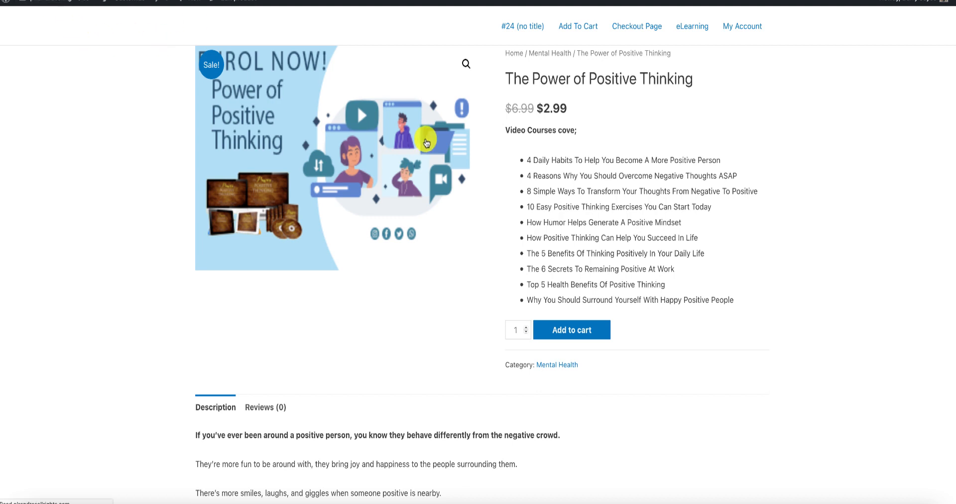
Review the live product page, checking the corrected heading, image, price, category, full description and topics covered.
drag(576, 130, 587, 133)
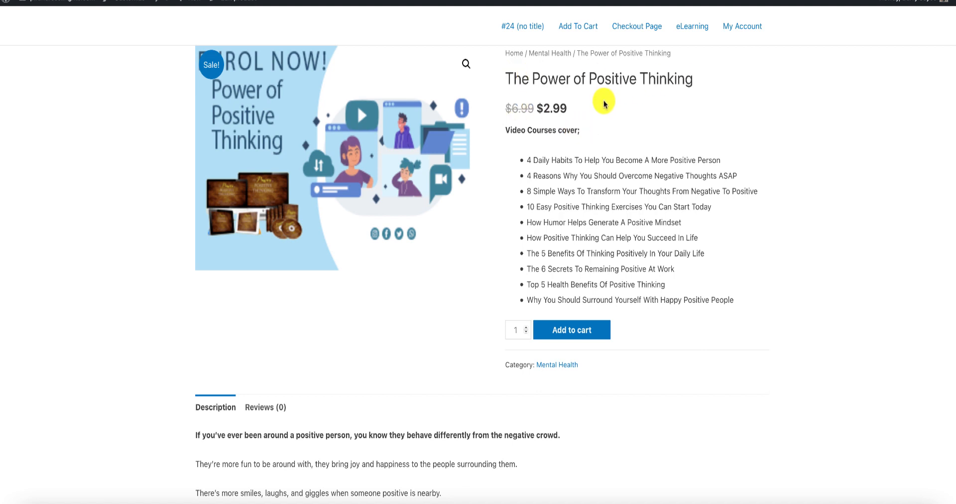
scroll(607, 107, down, 1)
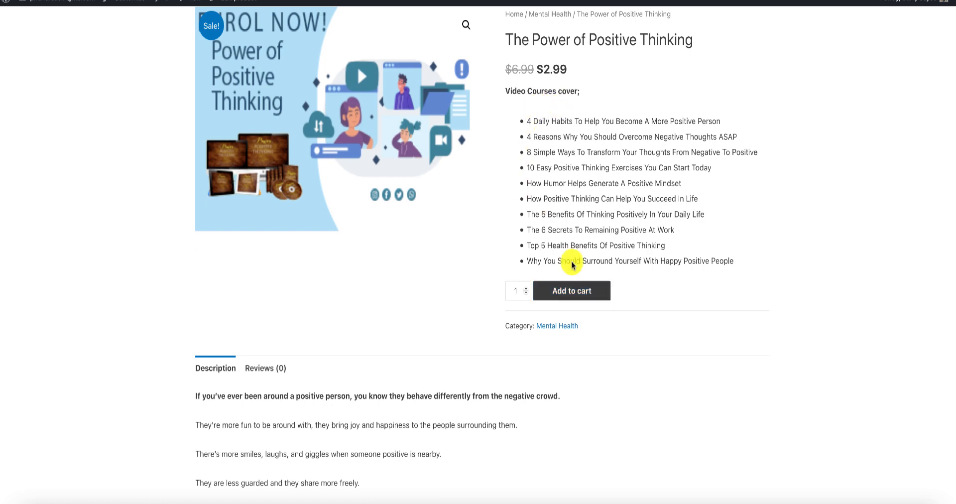
scroll(462, 196, down, 3)
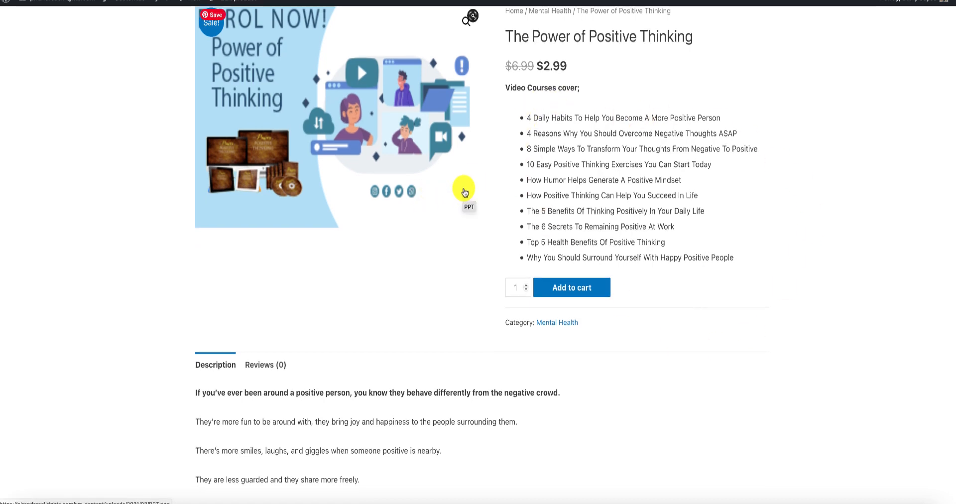
scroll(463, 192, down, 5)
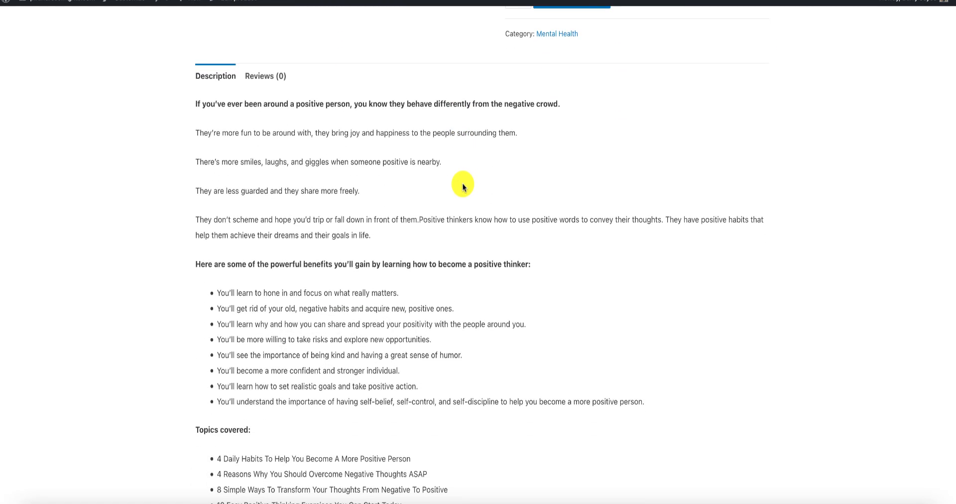
scroll(462, 187, down, 3)
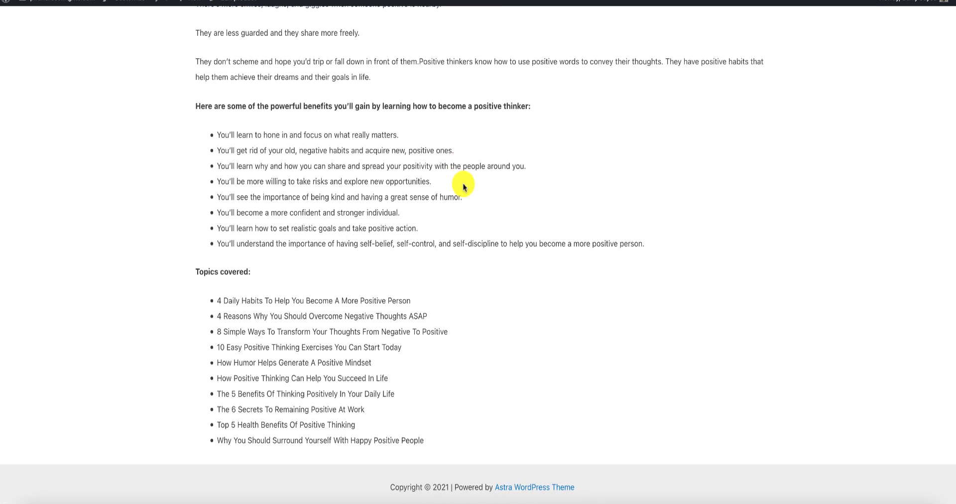
scroll(462, 187, up, 5)
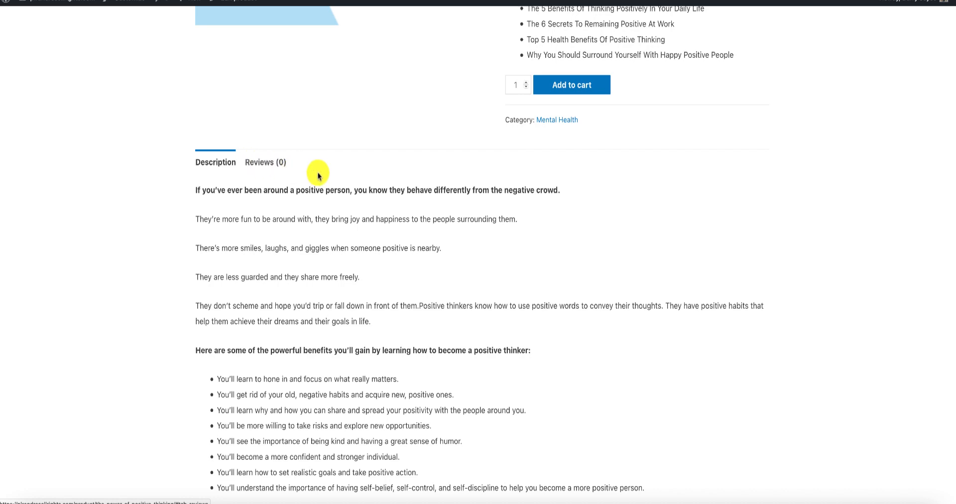
scroll(316, 170, up, 3)
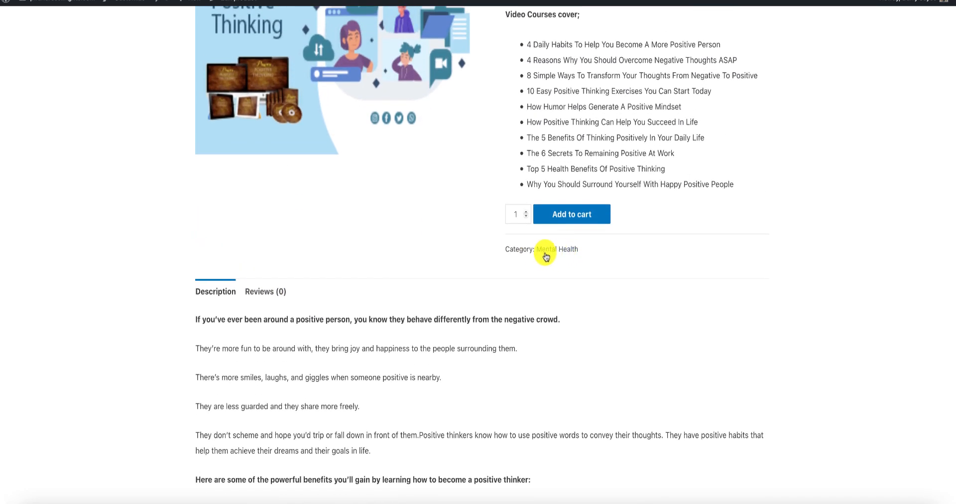
scroll(436, 243, up, 3)
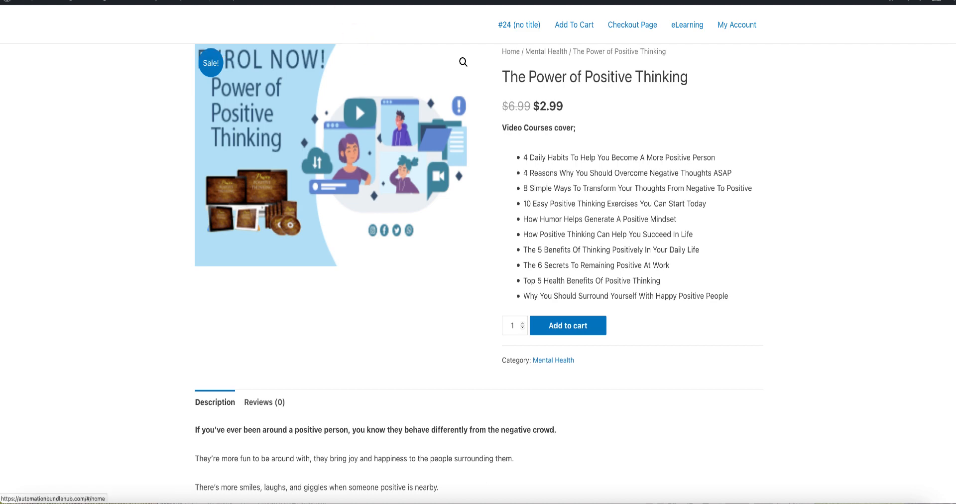
Start a new product from the store's product list and name it "Time Management Kaizen Advantage".
key(ctrl+shift+Tab)
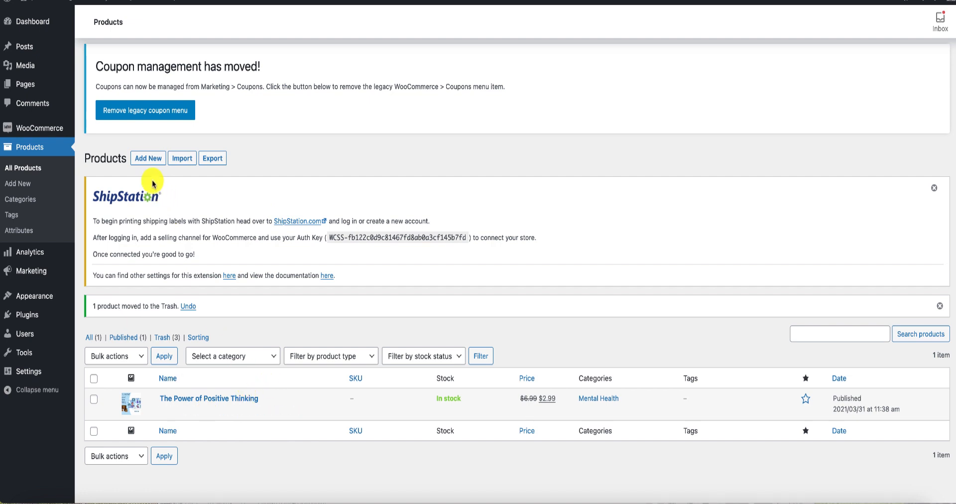
click(148, 158)
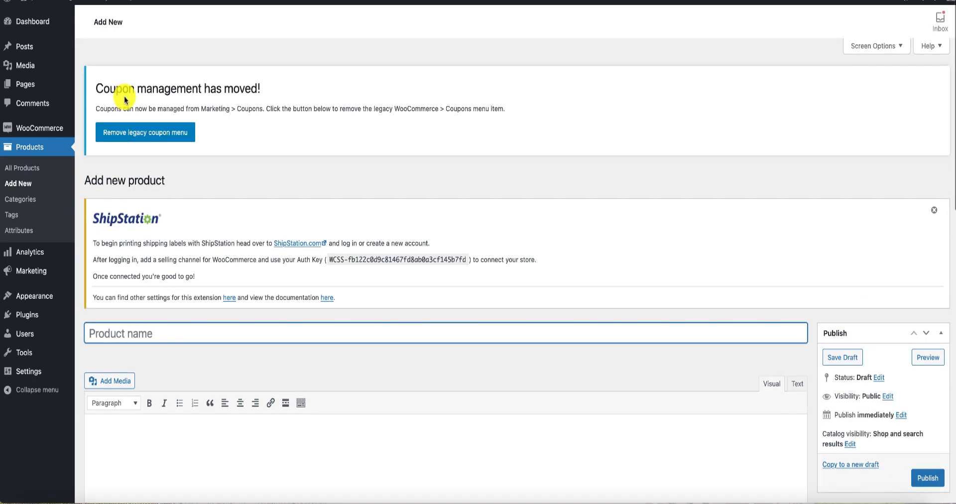
text(Time Management Kaizen Advantage)
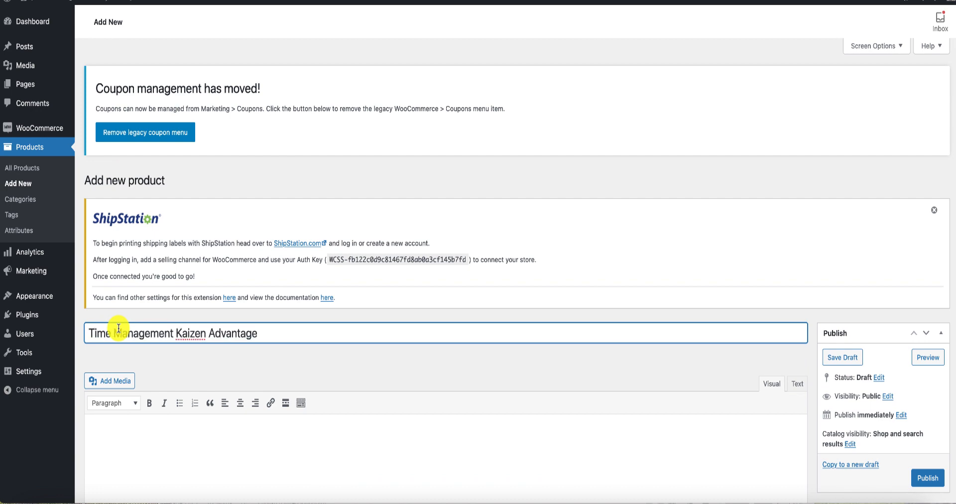
Paste the copied course text into the product's main description, including the "What You'll Learn" list, and look it over.
scroll(170, 298, down, 3)
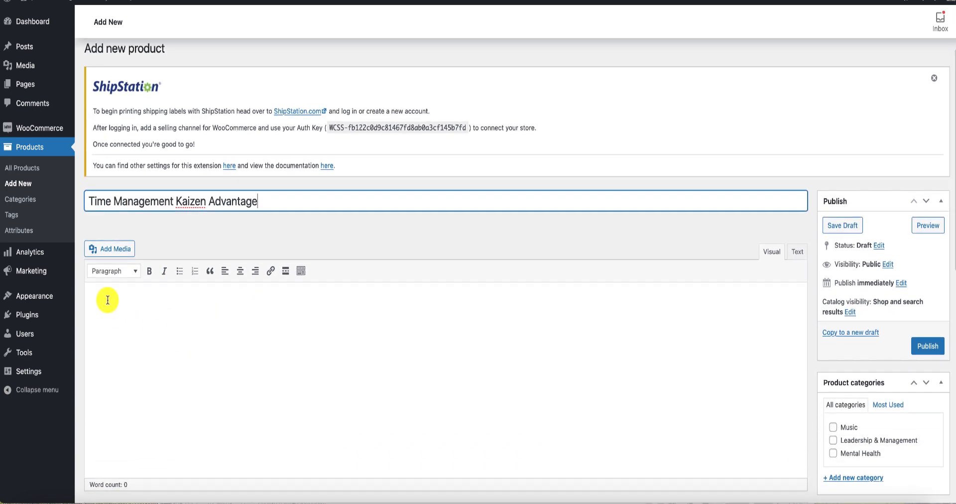
click(108, 300)
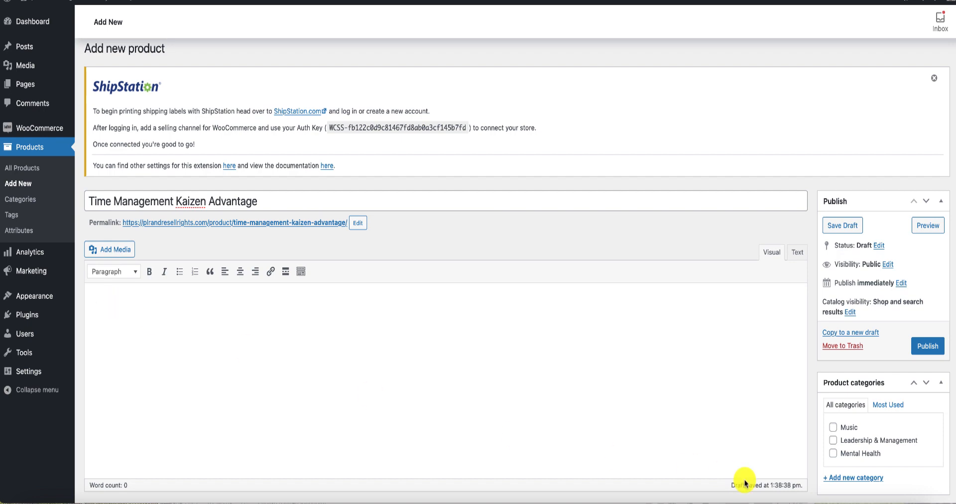
click(107, 295)
text(Introduction & How To Start? History Of Kaizen And Its Effect In The Real World Impact Of Kaizen In The Real World Different Types Of Kaizen Point Kaizen & System Kaizen Line Kaizen, Plane Kaizen & Cube Kaizen 10 Steps To Success With Kaizen Continue Learning Continue Thinking About How You Can Do Something Eliminate Those Excuses Never Give Up And Never Strive For Perfection Correct The Mistakes Don't Forget About Your Intelligence Challenges Are Learning Opportunities Don't Be Afraid To Ask Why Group Thinking Is A Good Thing Kaizen Is Infinite How To Create A Kaizen Culture In The Home Kaizen Methods & Benefits Personal Kaizen Motivating Yourself Anticipating Obstacles Strengthen Any Potential Weaknesses In Your Plan Be Your Best Self And Much More!)
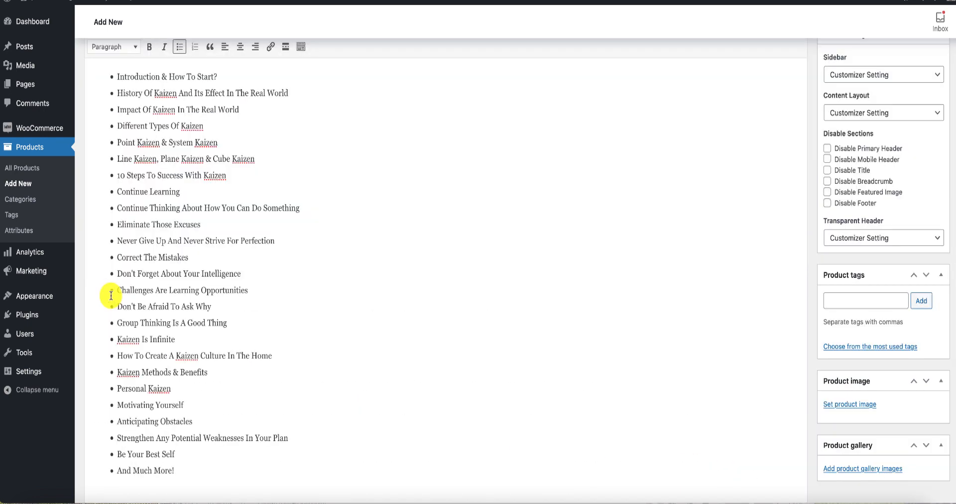
scroll(164, 279, up, 8)
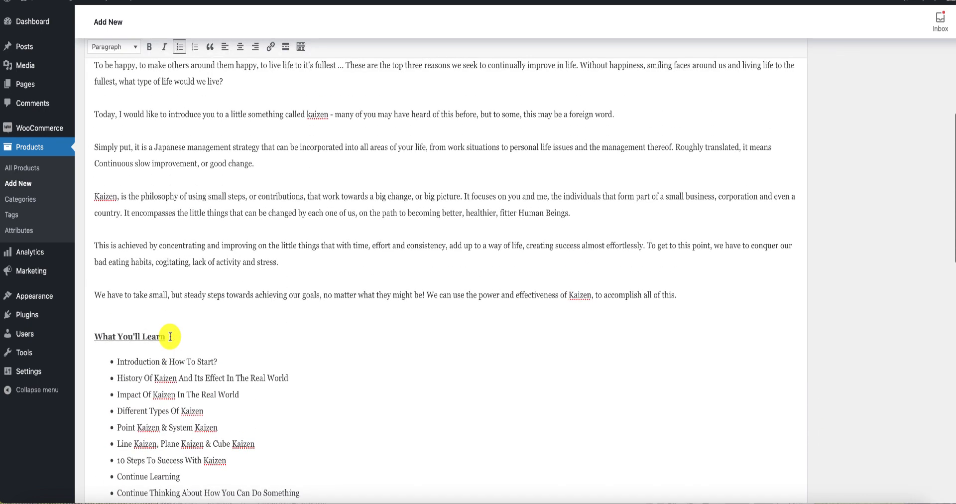
scroll(167, 334, down, 5)
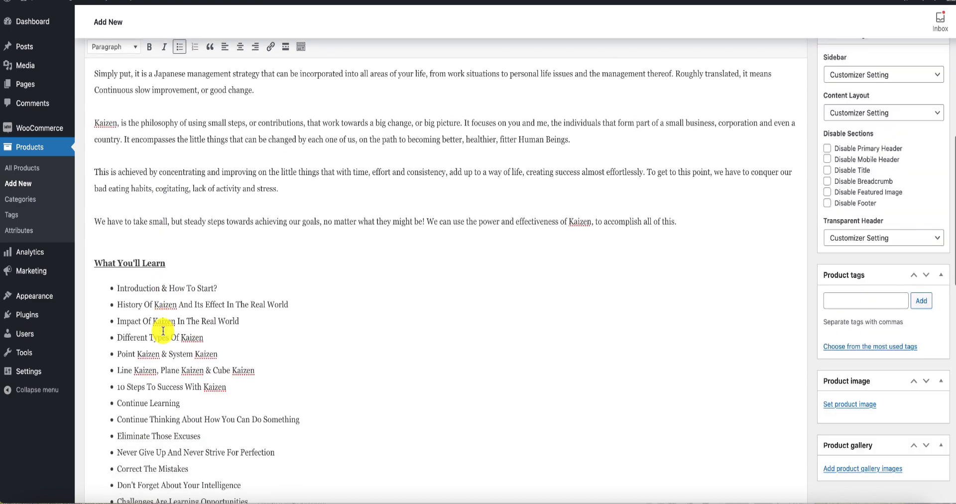
Copy the "What You'll Learn" heading and its bullet list from the main description into the product short description.
drag(95, 251, 181, 322)
scroll(180, 323, down, 1)
scroll(180, 323, down, 6)
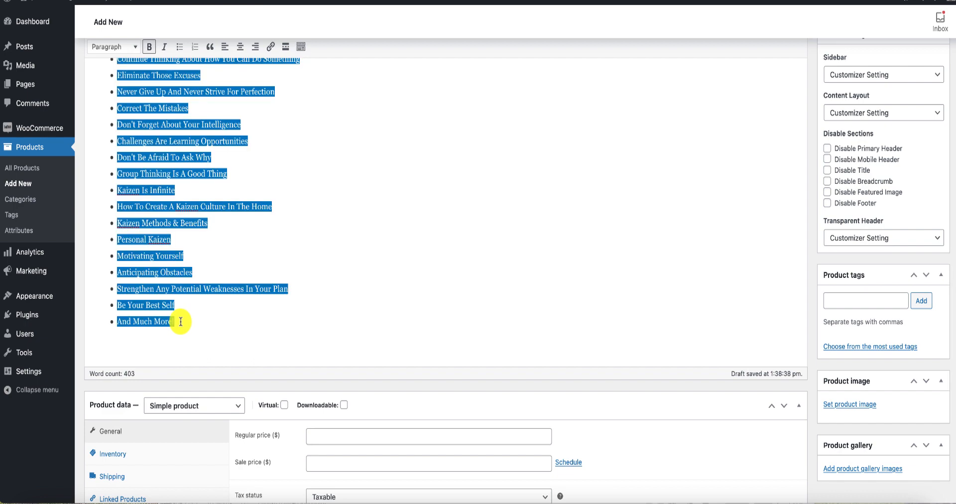
right_click(184, 290)
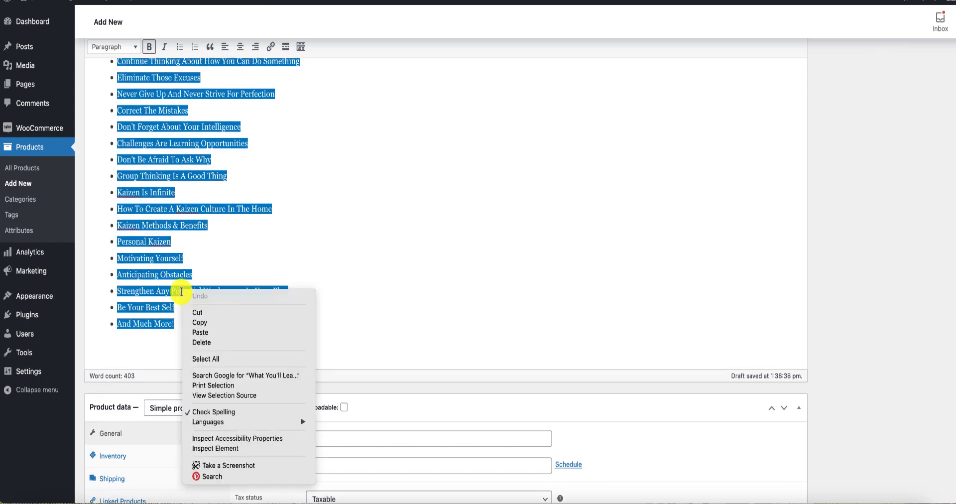
click(204, 323)
scroll(202, 299, down, 7)
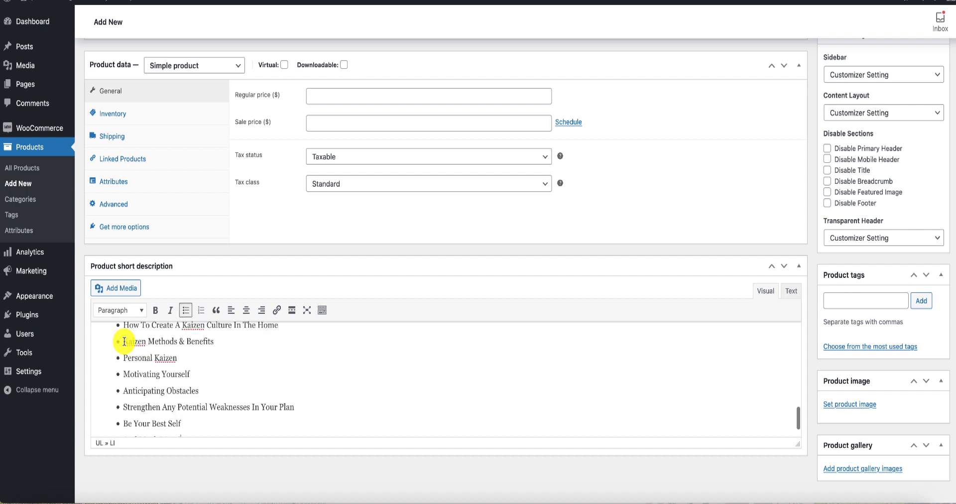
Check the bullet list in the short description and compare it with the "What You'll Learn" section of the main description.
scroll(243, 375, up, 5)
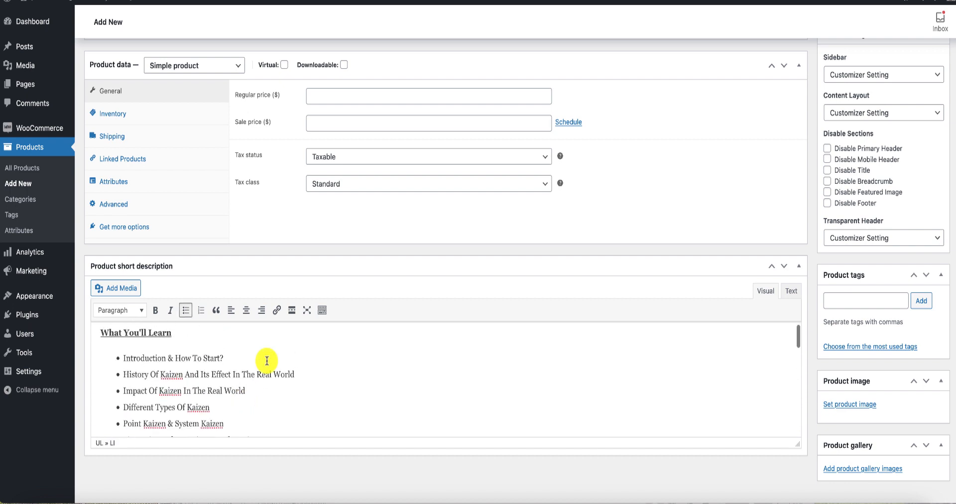
scroll(267, 361, down, 4)
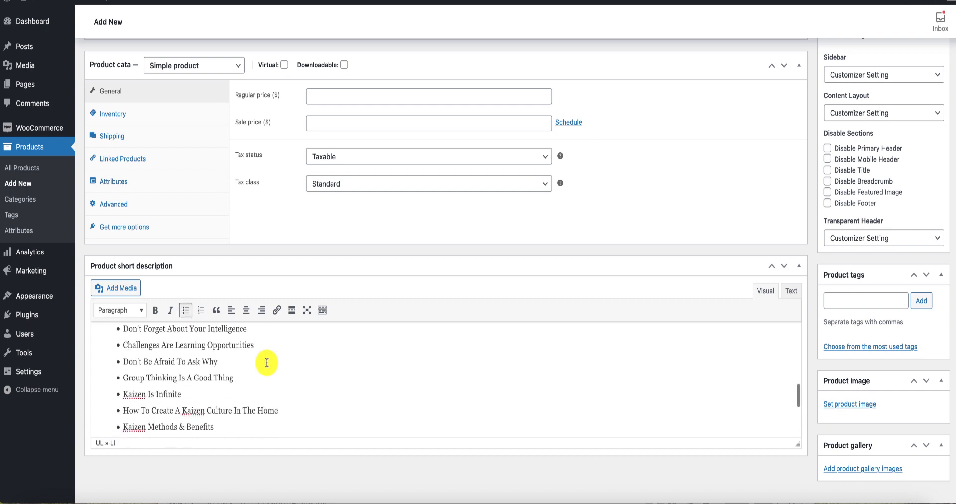
scroll(267, 362, down, 5)
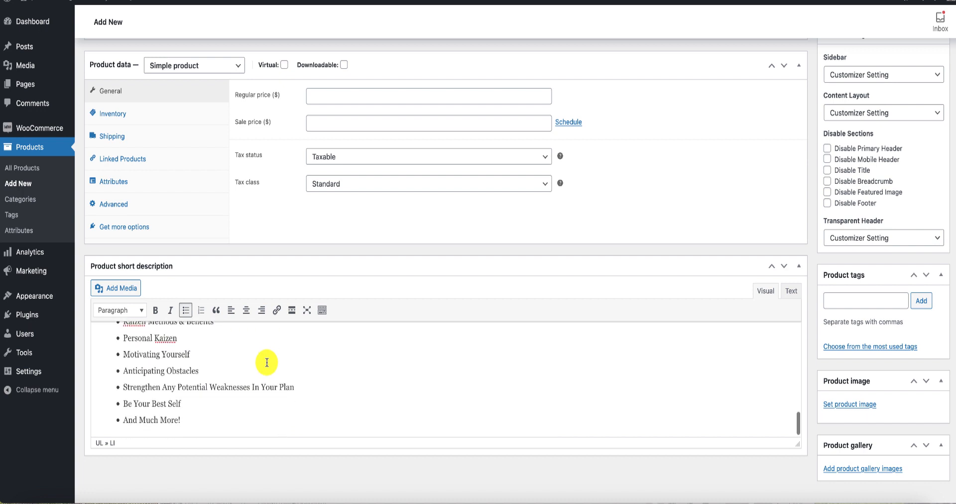
scroll(267, 362, up, 10)
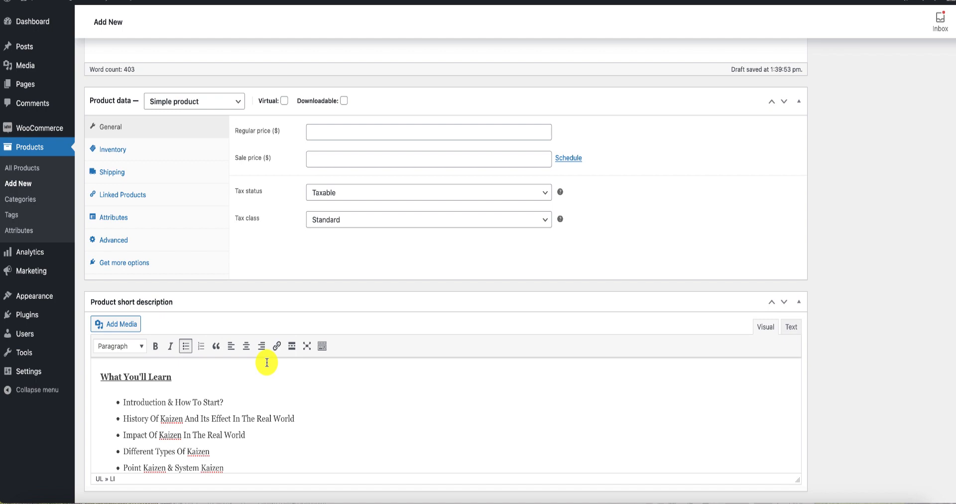
scroll(267, 363, up, 8)
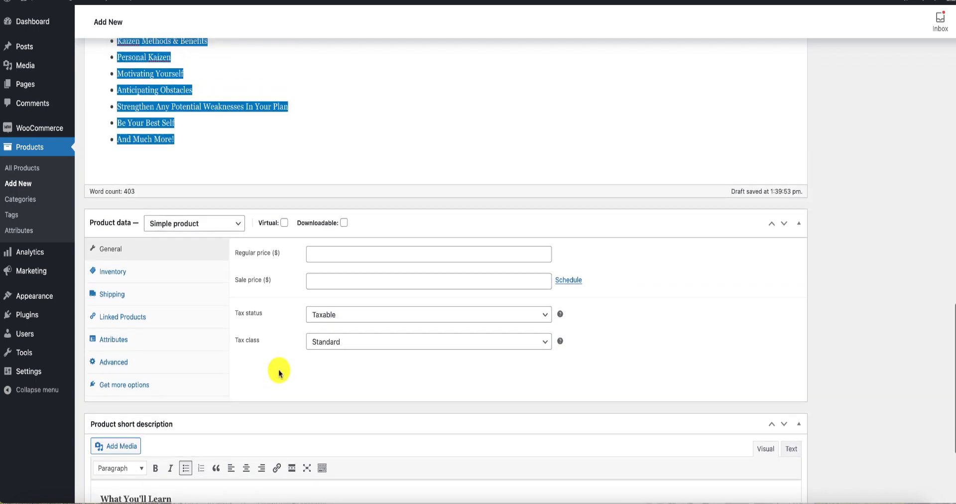
scroll(309, 335, up, 7)
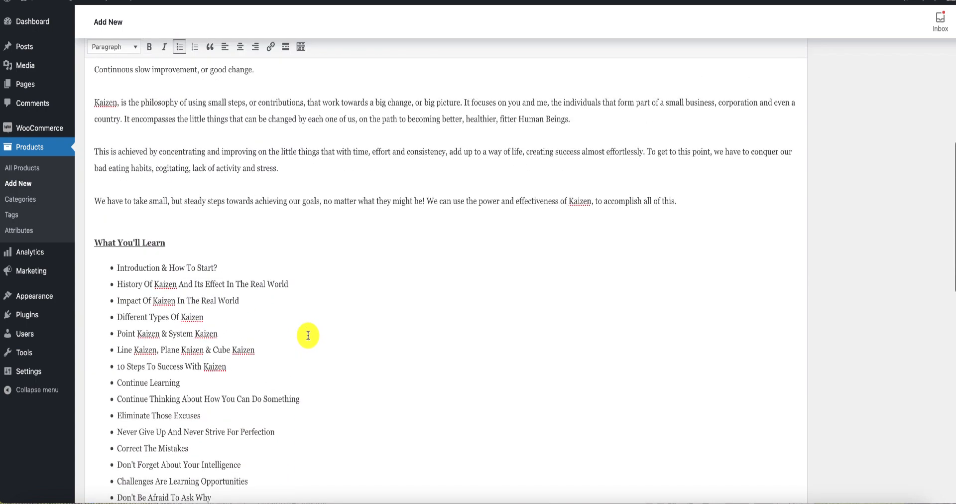
scroll(306, 338, down, 10)
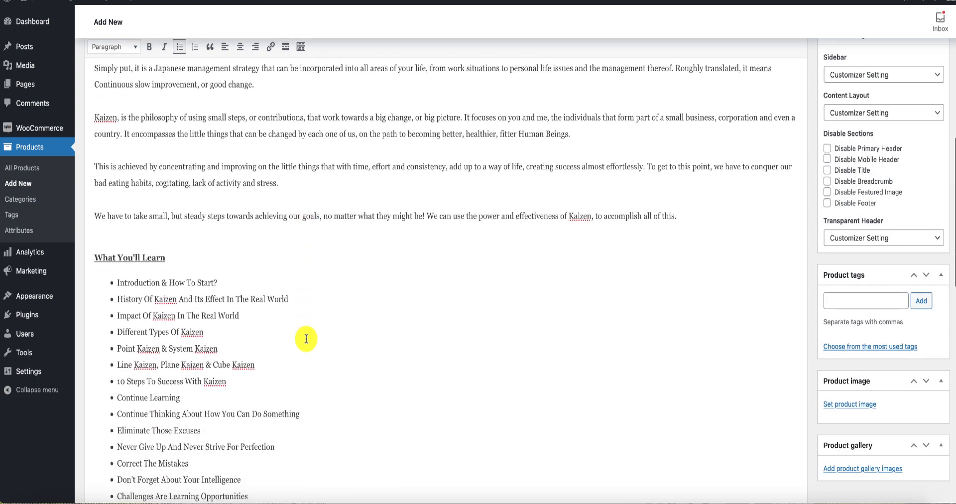
scroll(306, 342, down, 2)
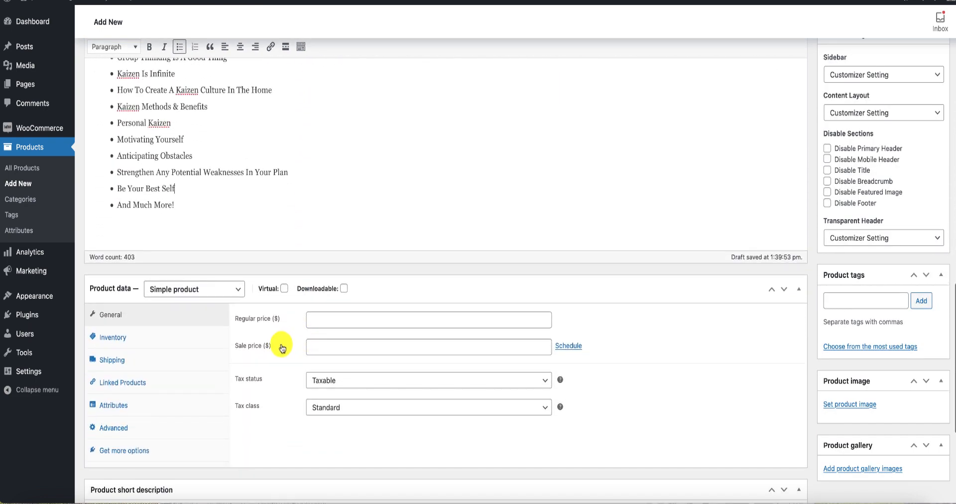
Mark the simple product as both virtual and downloadable.
click(284, 288)
click(343, 289)
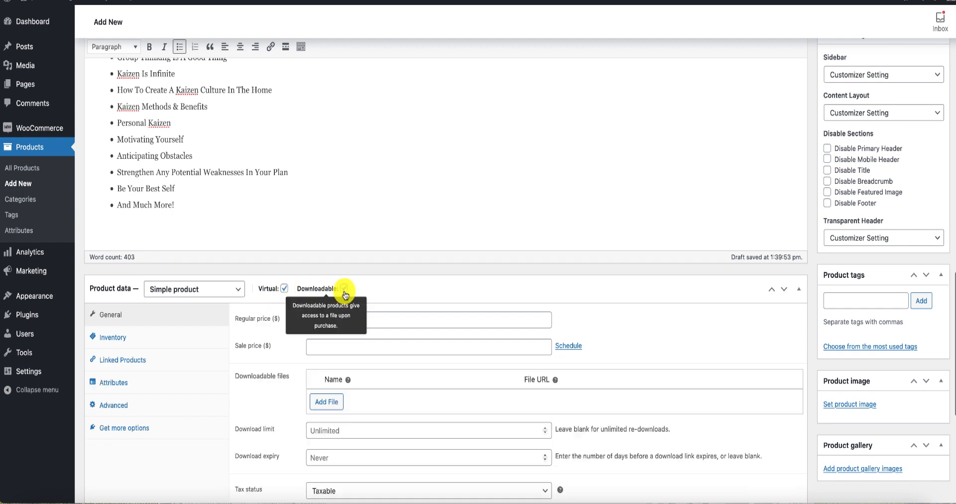
scroll(299, 316, down, 1)
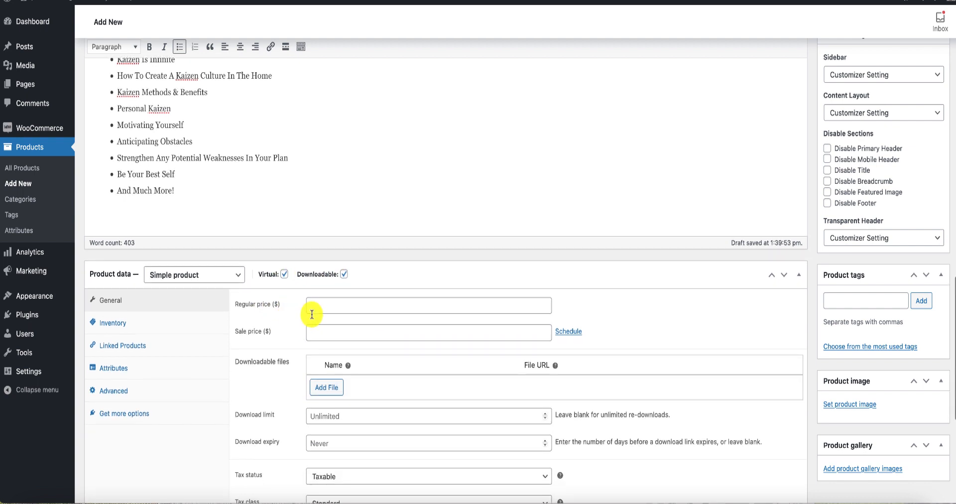
Set the product's regular price to 6.99 and its sale price to 2.99.
click(342, 309)
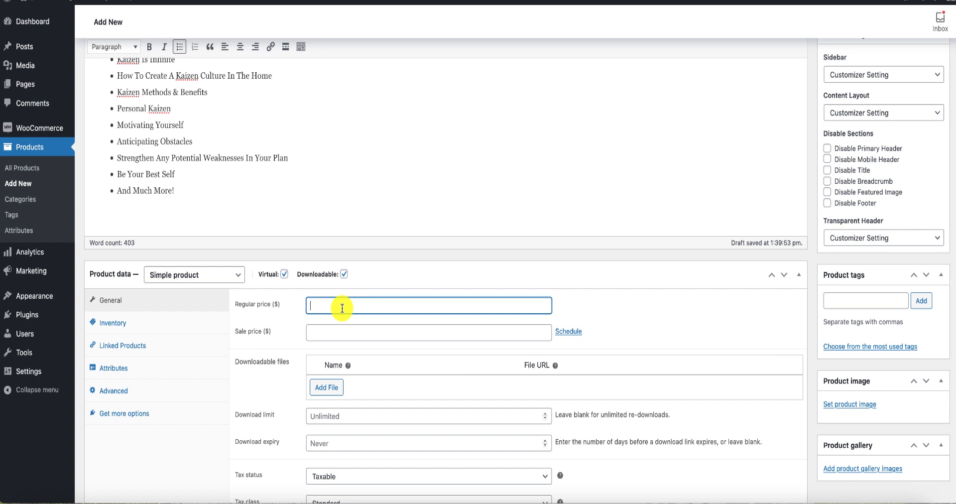
text(6)
click(341, 319)
click(340, 331)
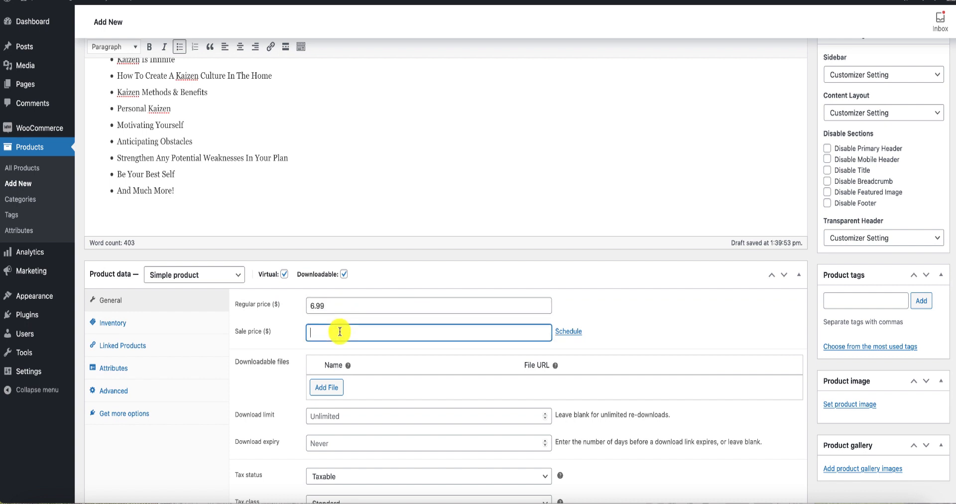
text(2)
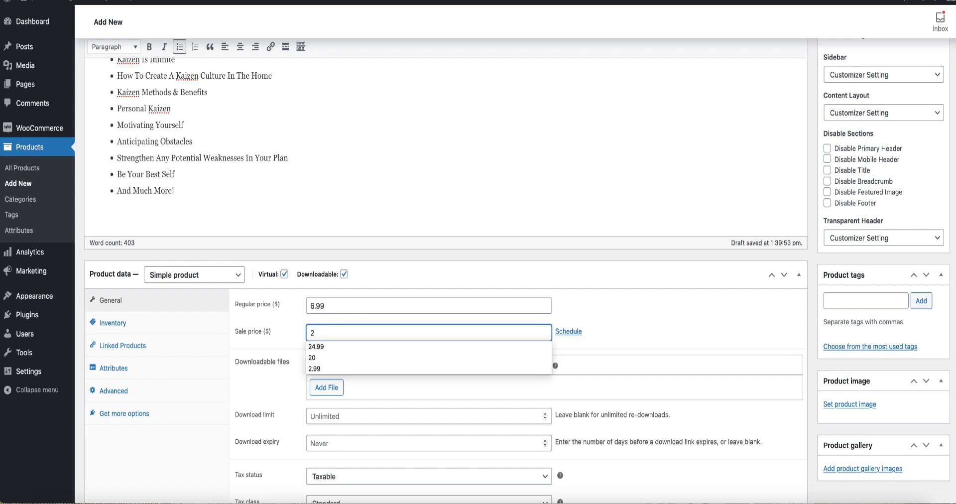
click(330, 368)
scroll(286, 337, down, 2)
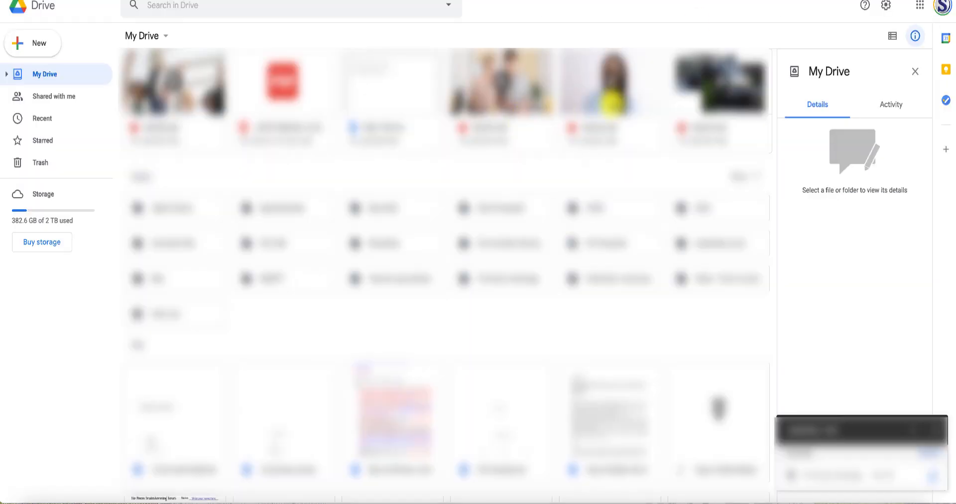
Switch to Google Drive and examine the available Google apps and the options for uploading files and folders.
click(920, 5)
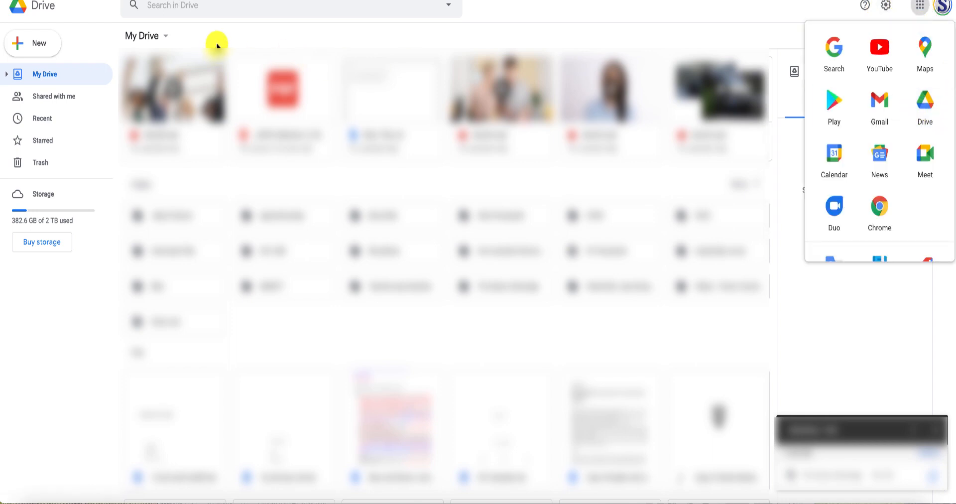
click(33, 47)
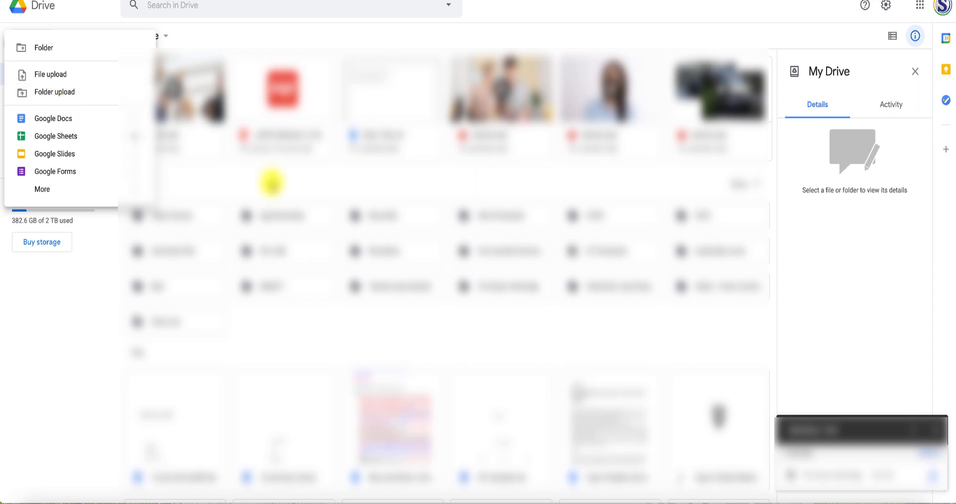
click(514, 299)
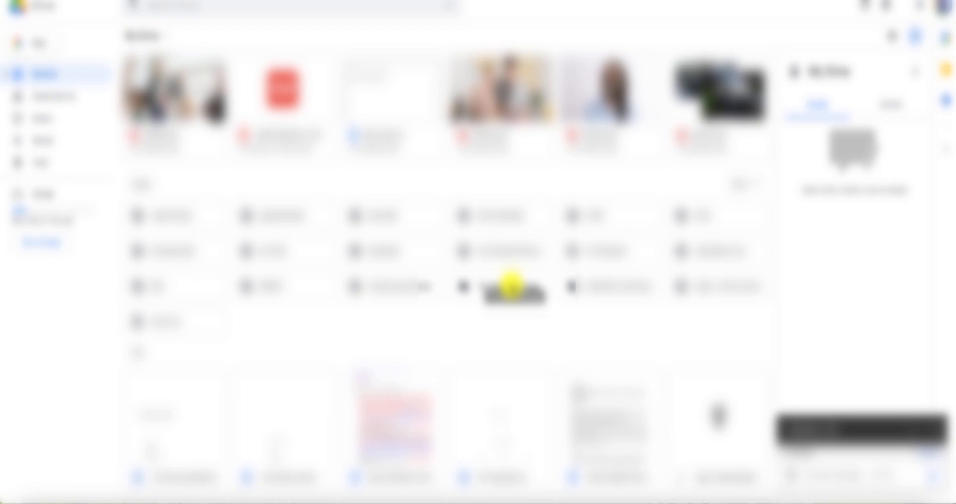
Open the link sharing settings of The Kaizen Advantage folder and set its general access to "Anyone with the link".
right_click(512, 285)
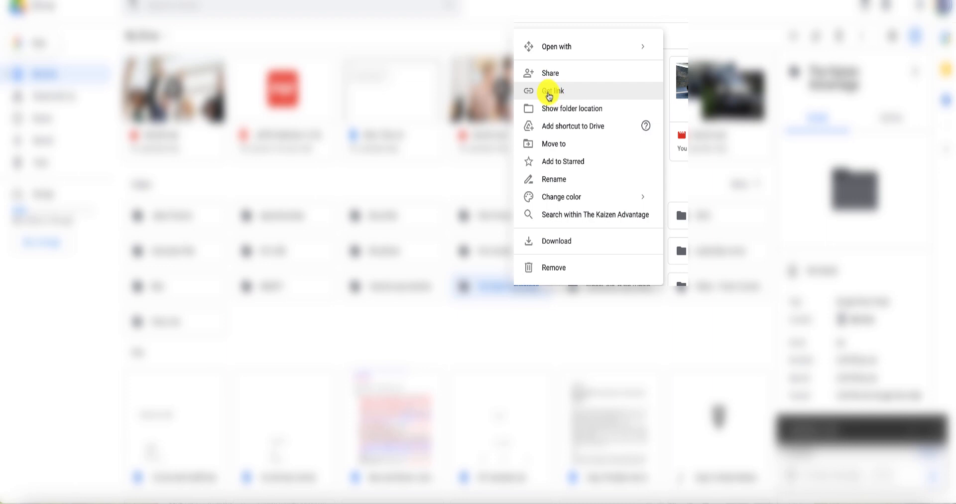
click(550, 92)
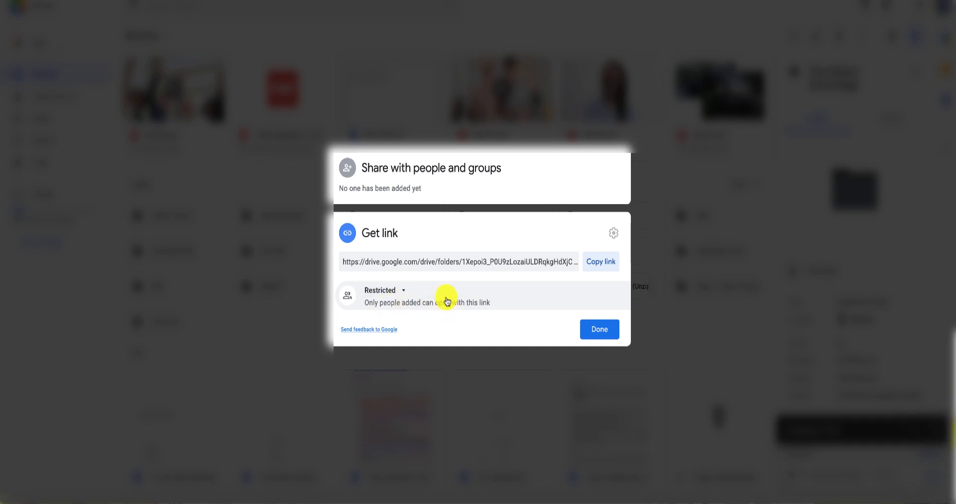
click(398, 289)
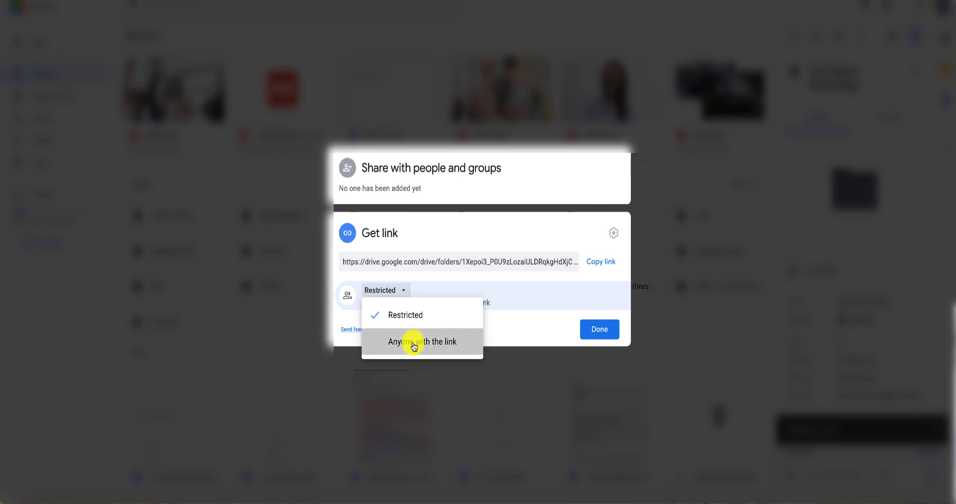
click(414, 342)
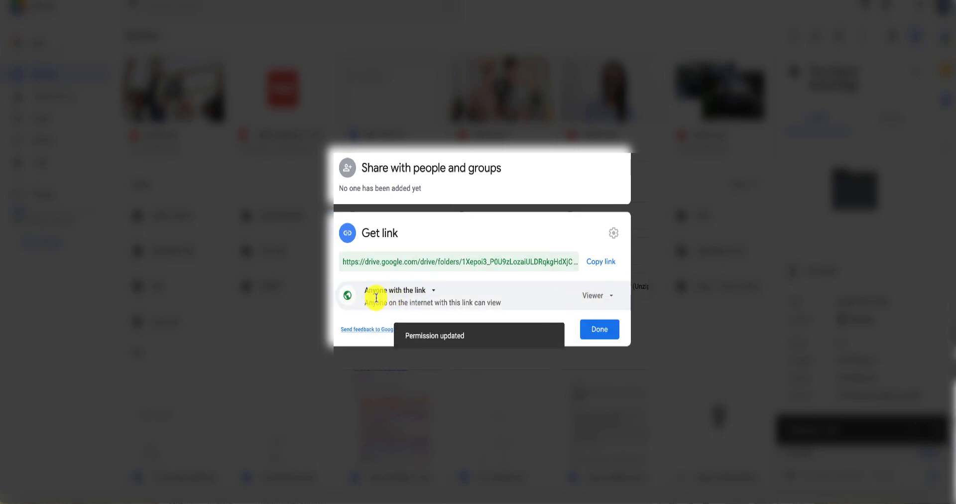
Set the folder's link access to Restricted, copy the sharing link and finish sharing.
click(433, 293)
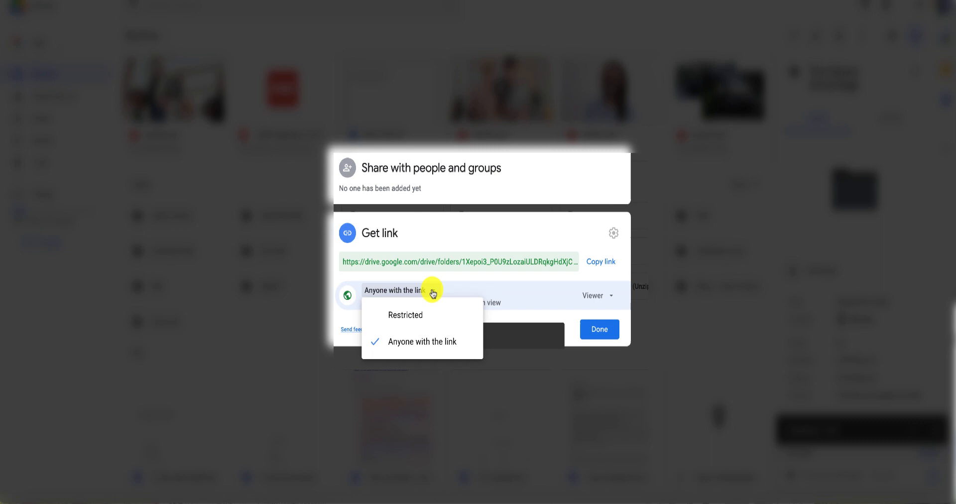
click(418, 317)
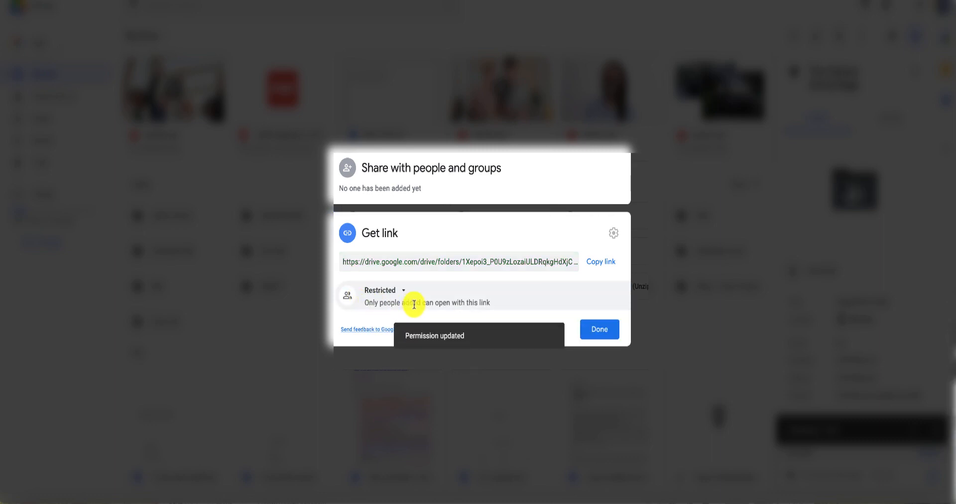
click(599, 263)
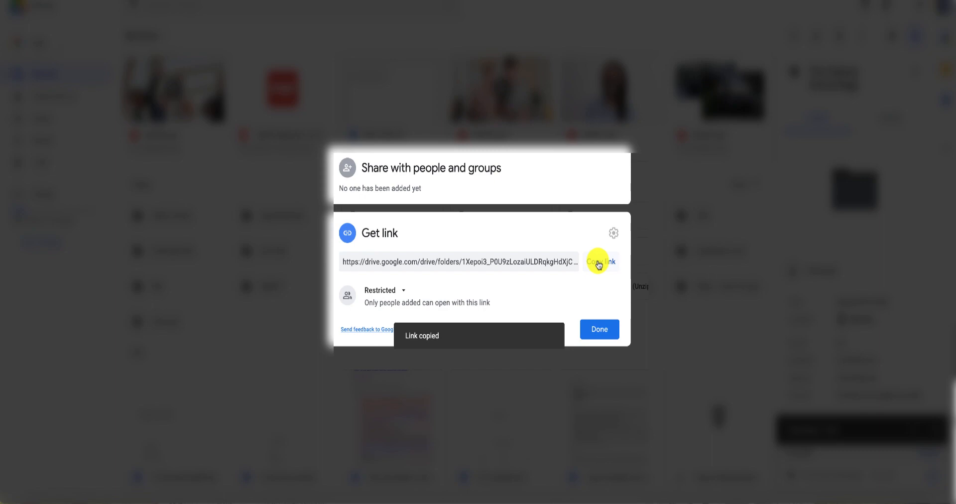
click(601, 330)
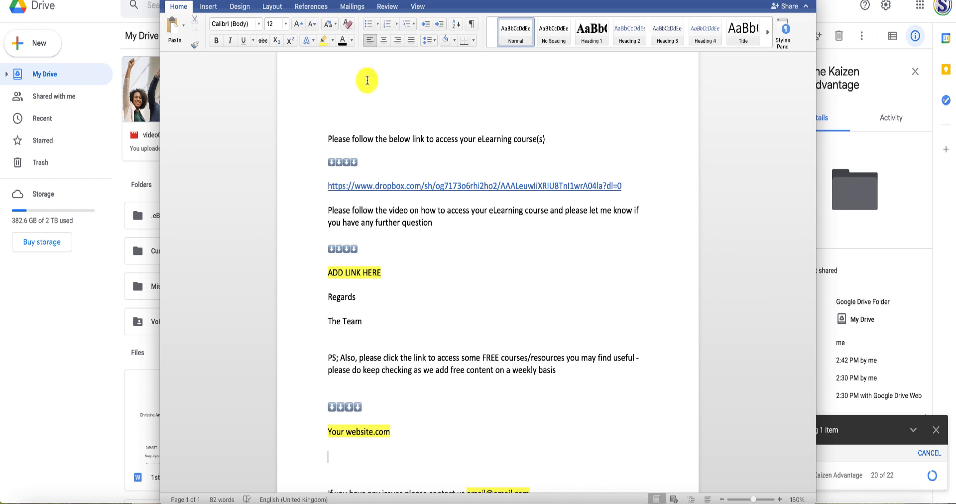
In the Word course access document, replace the Dropbox link with the copied Google Drive folder link.
drag(630, 185, 324, 187)
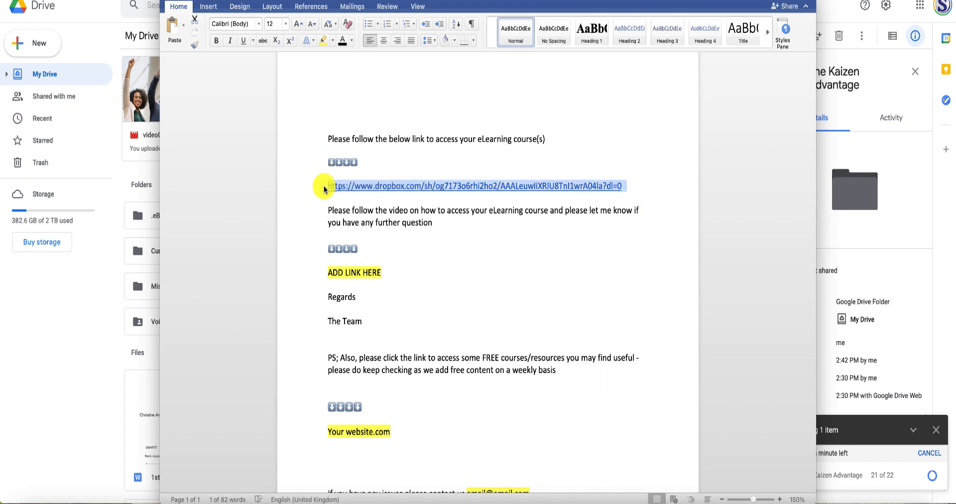
key(super+v)
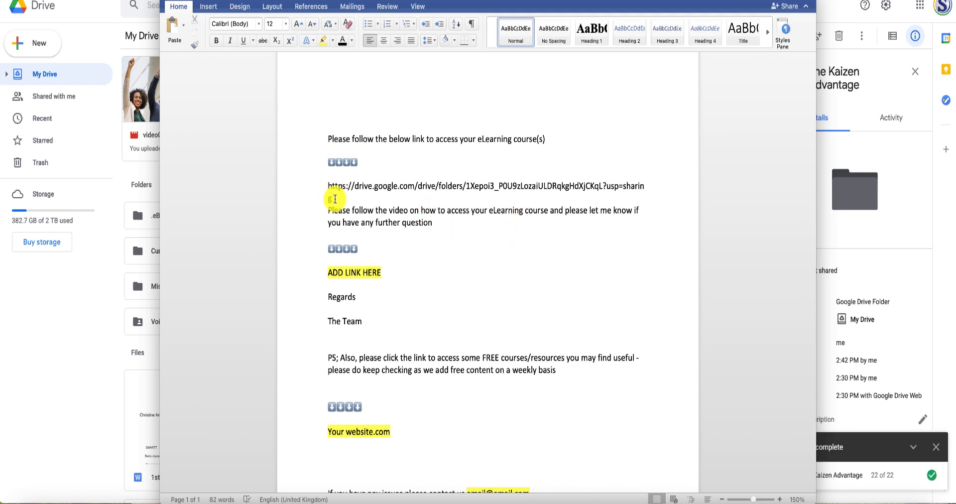
Set the pasted Google Drive link to font size 11 and turn it into a hyperlink on its own line.
drag(333, 199, 326, 186)
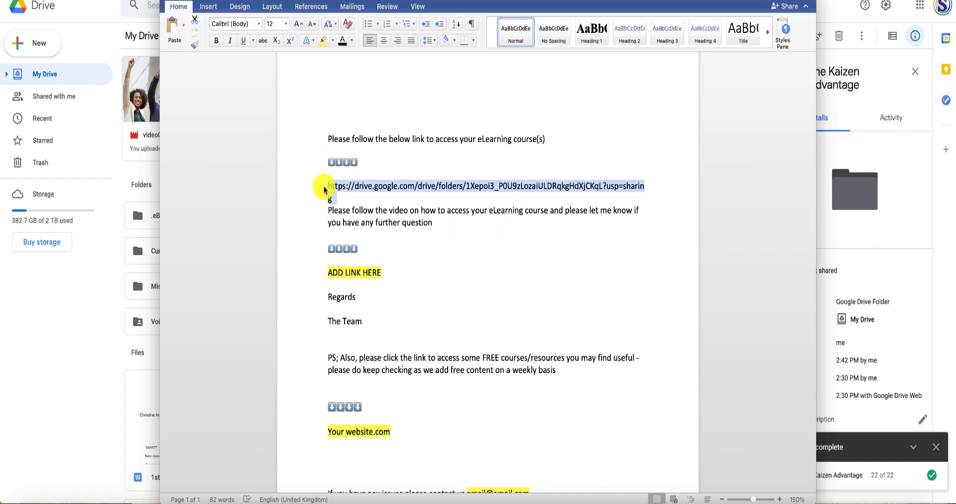
click(285, 23)
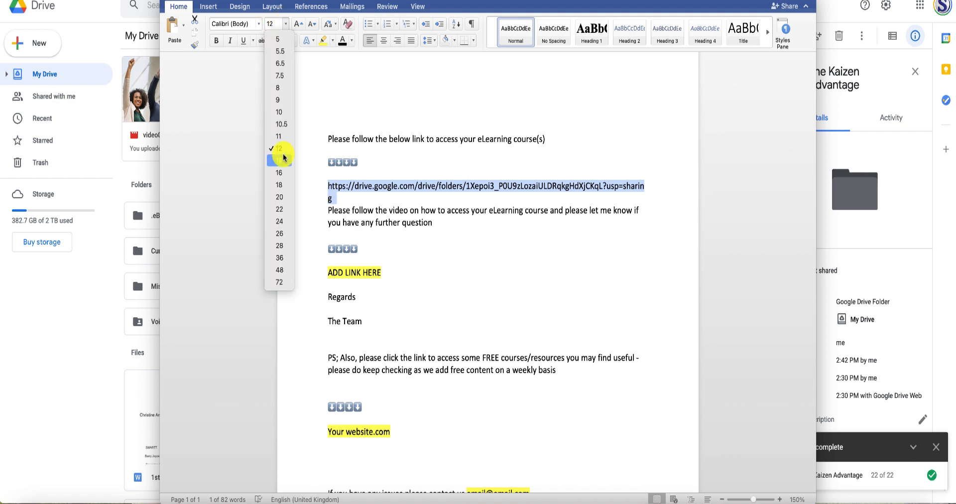
click(279, 136)
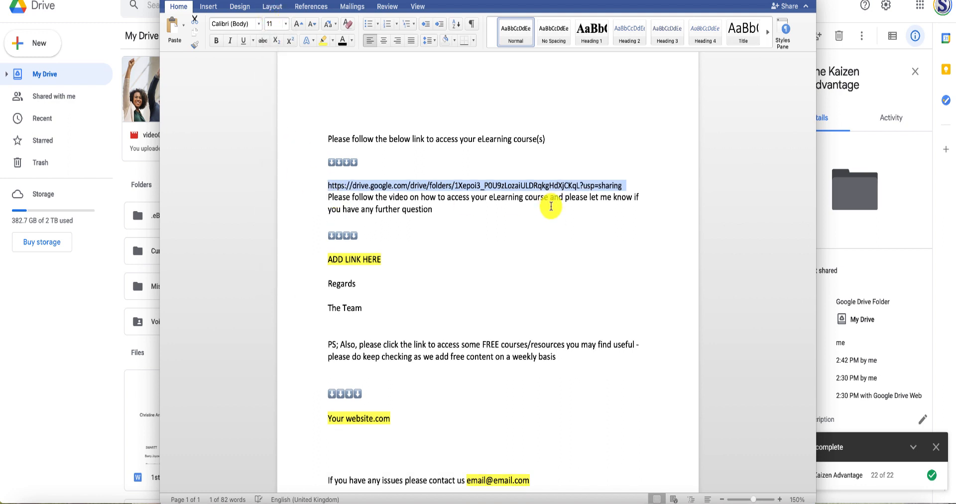
click(624, 185)
key(Return)
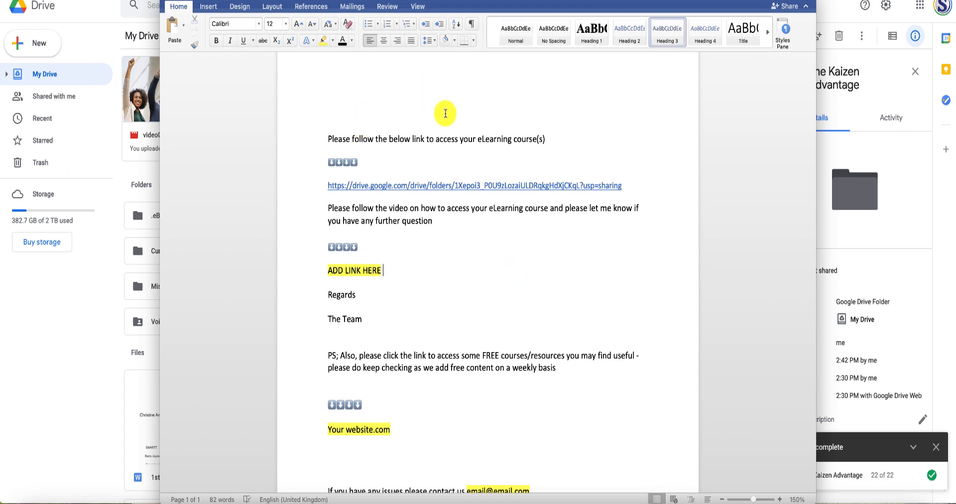
Review the access document's remaining placeholders for the video link, website and contact e-mail.
scroll(443, 102, up, 2)
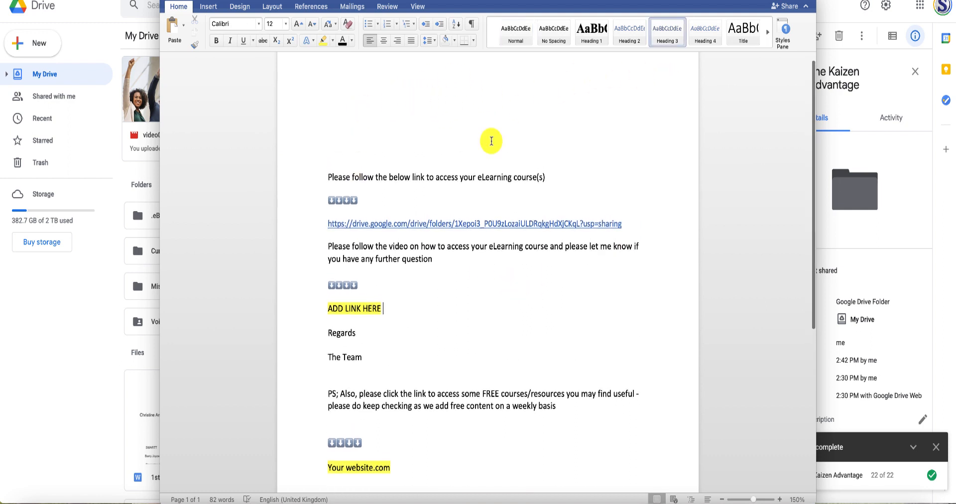
scroll(431, 221, down, 1)
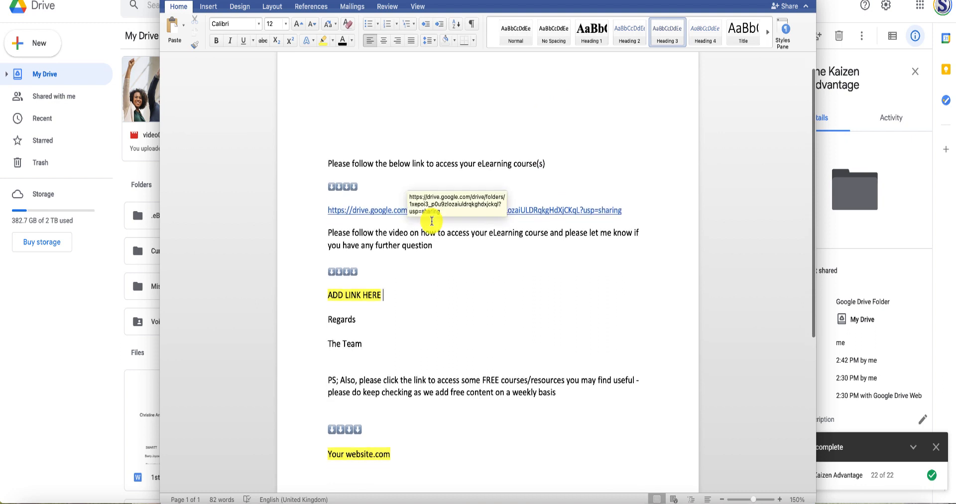
scroll(432, 220, down, 2)
scroll(433, 219, down, 1)
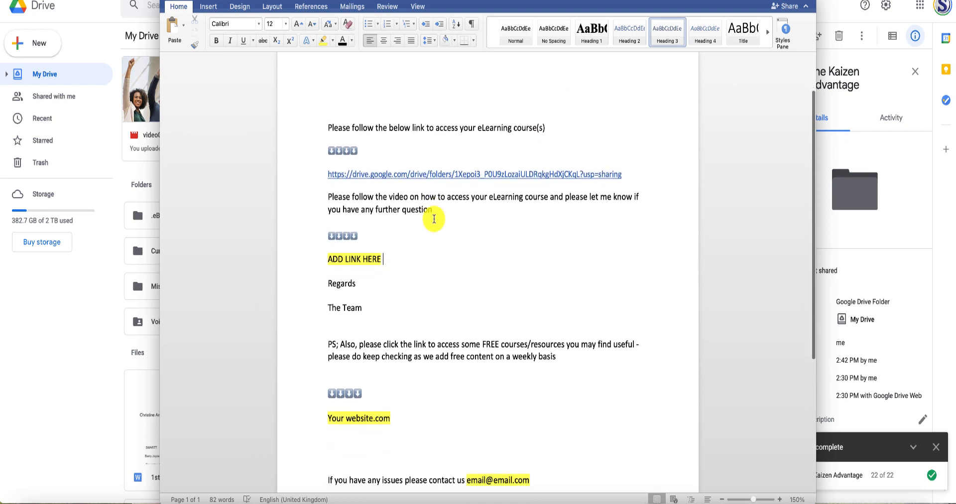
drag(328, 255, 396, 255)
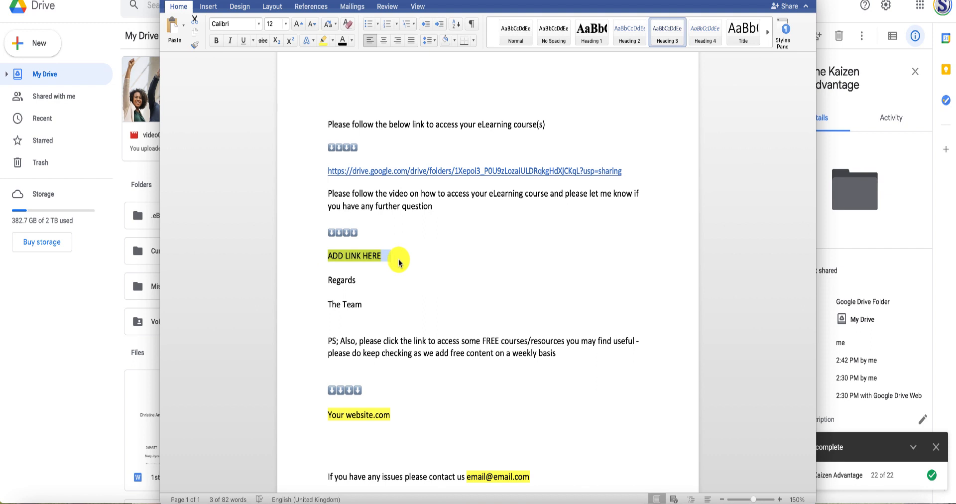
scroll(401, 266, down, 3)
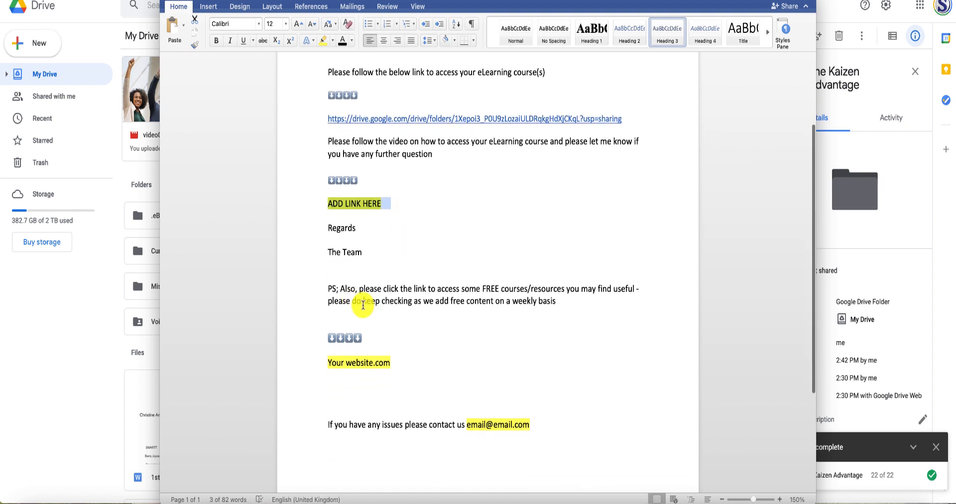
drag(326, 363, 393, 363)
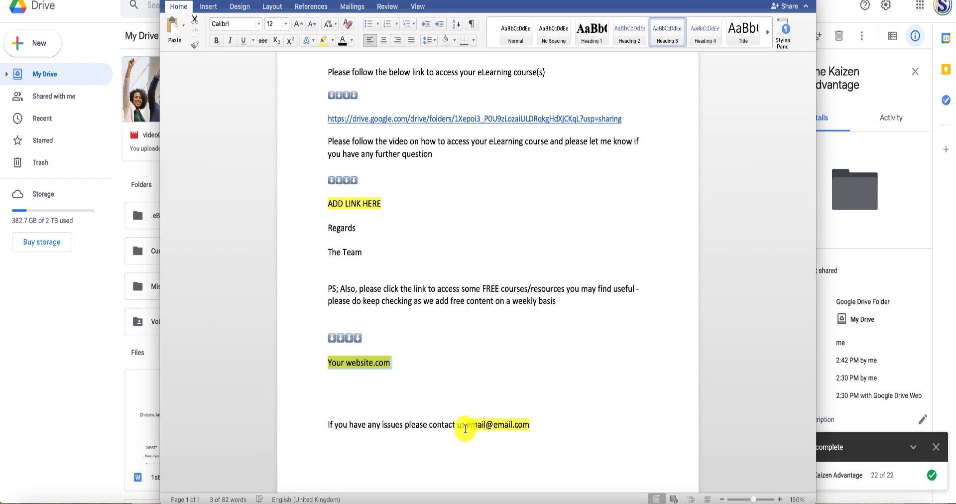
drag(455, 422, 537, 422)
scroll(538, 421, down, 10)
scroll(540, 420, up, 4)
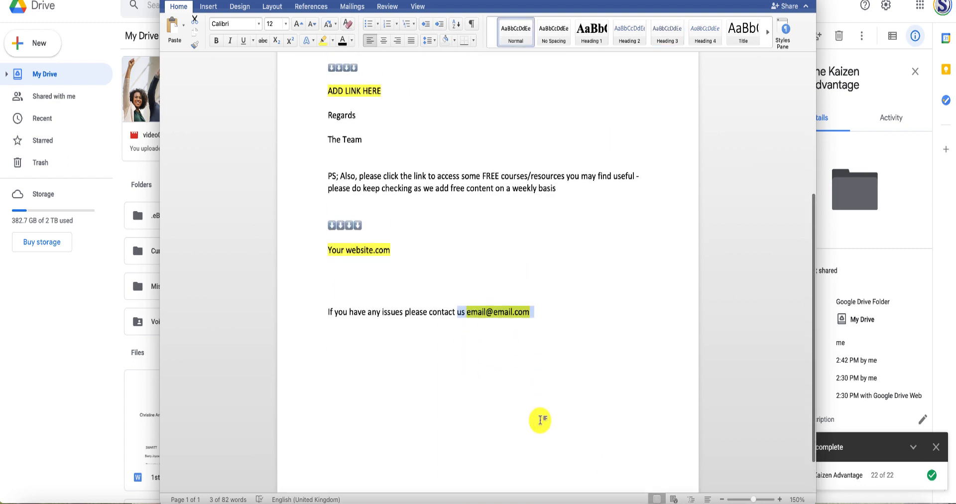
Open the Save As dialog for the edited course access document.
click(46, 0)
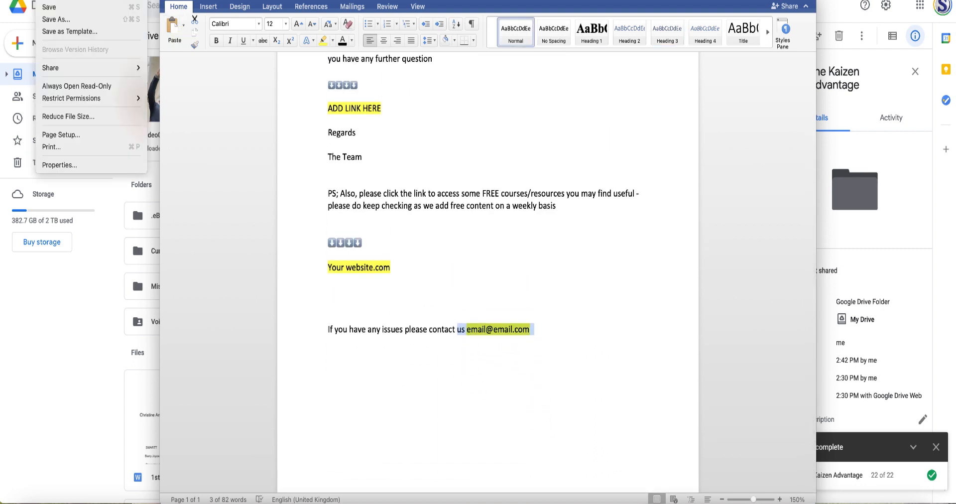
click(56, 20)
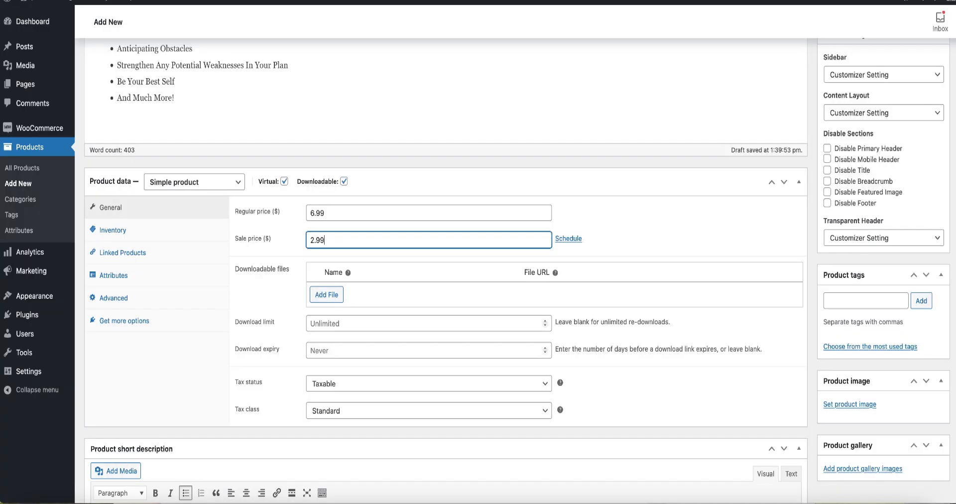
In the WooCommerce product, add a downloadable file entry, upload the "eLearning copy" PDF from the computer and insert its file URL.
click(331, 295)
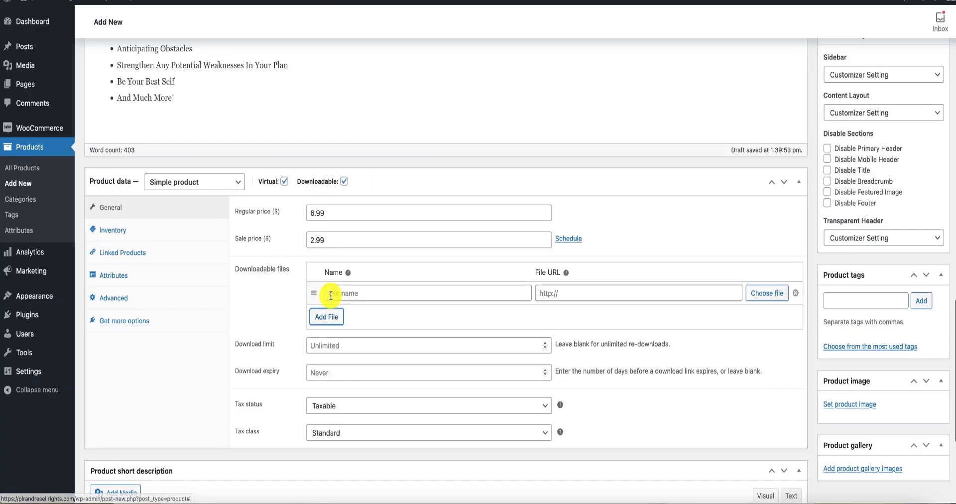
click(765, 295)
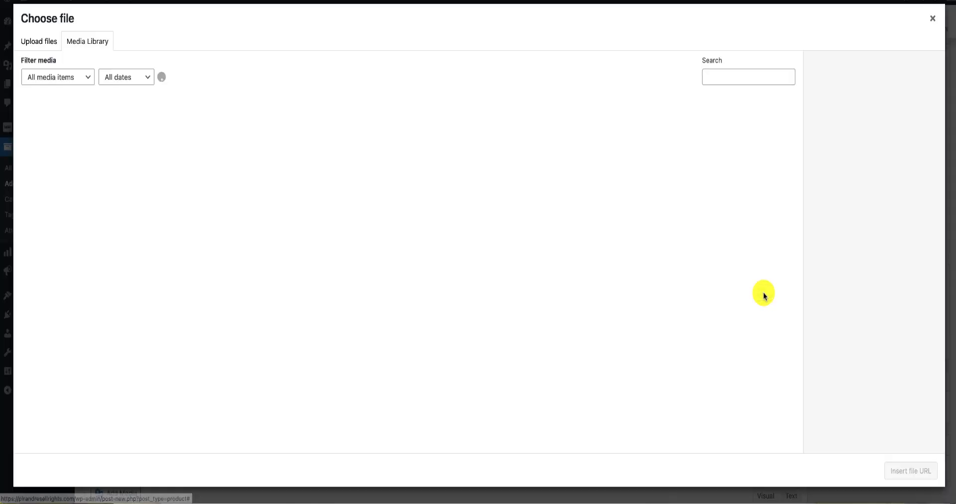
click(39, 44)
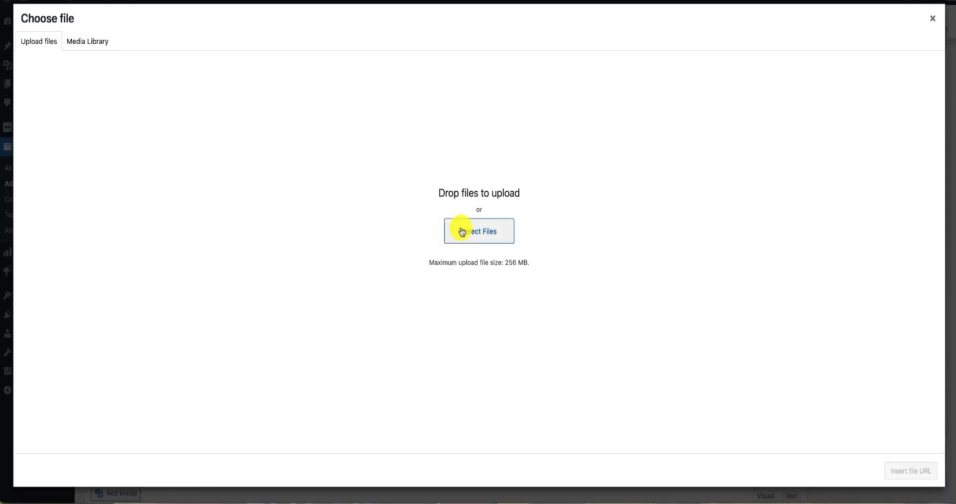
click(487, 247)
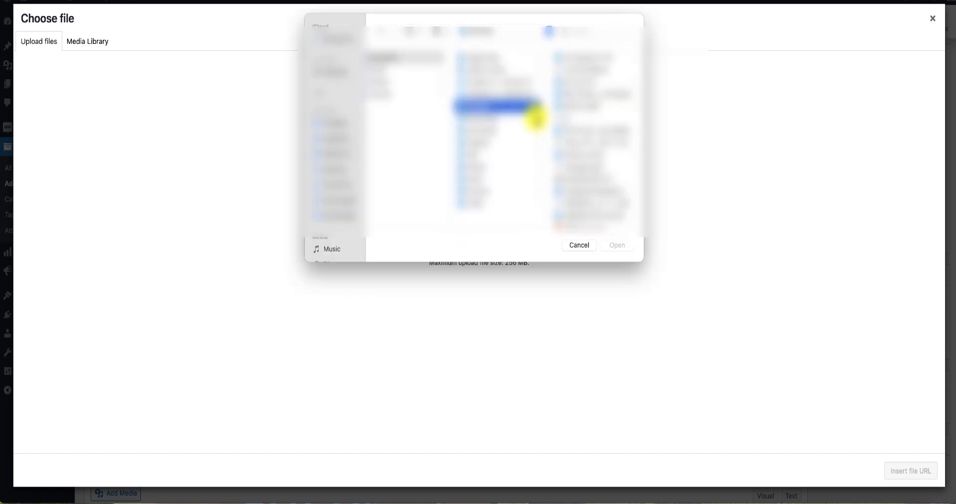
scroll(607, 125, down, 3)
scroll(607, 125, down, 2)
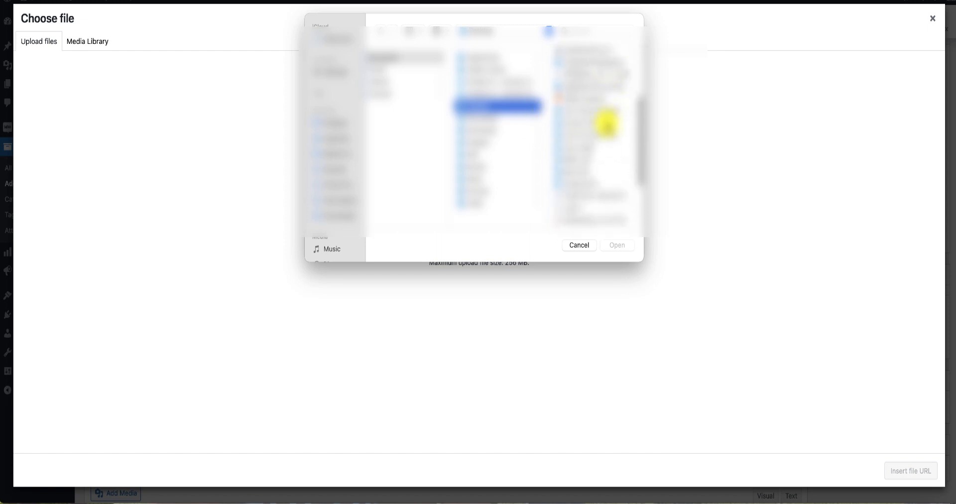
click(601, 135)
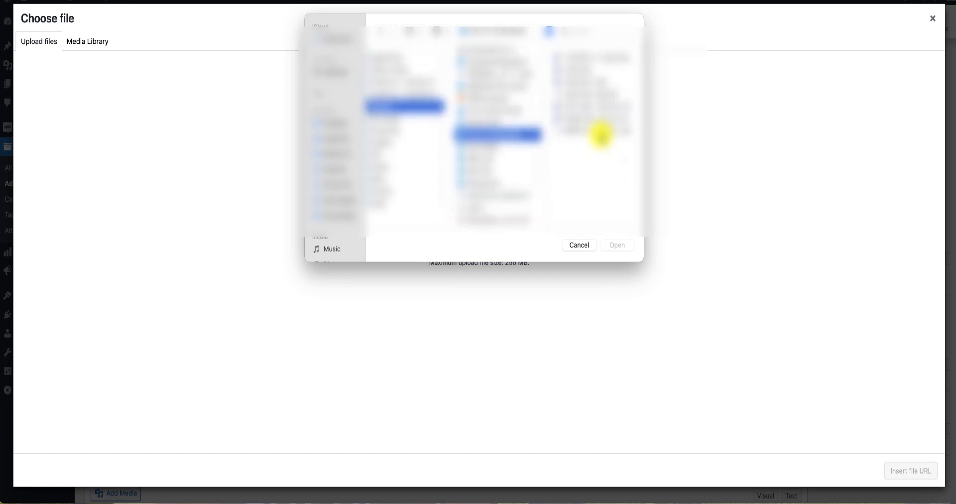
click(599, 130)
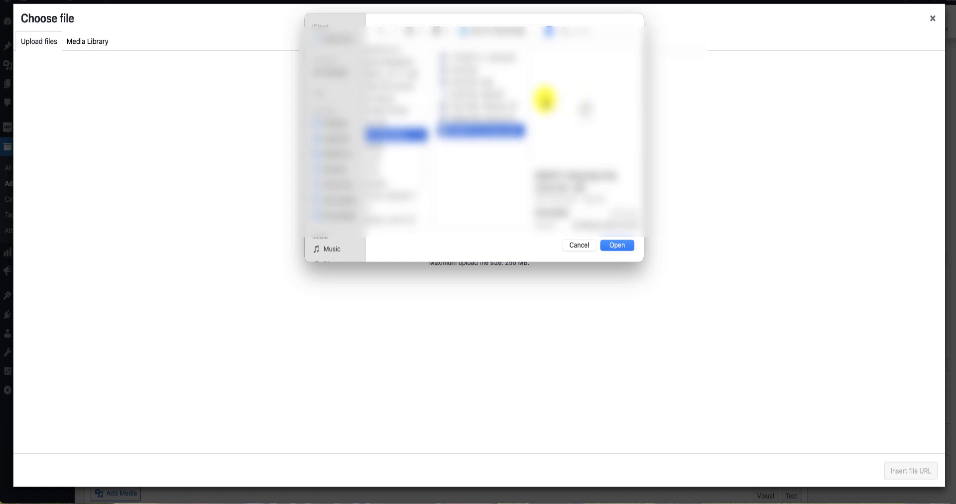
click(473, 94)
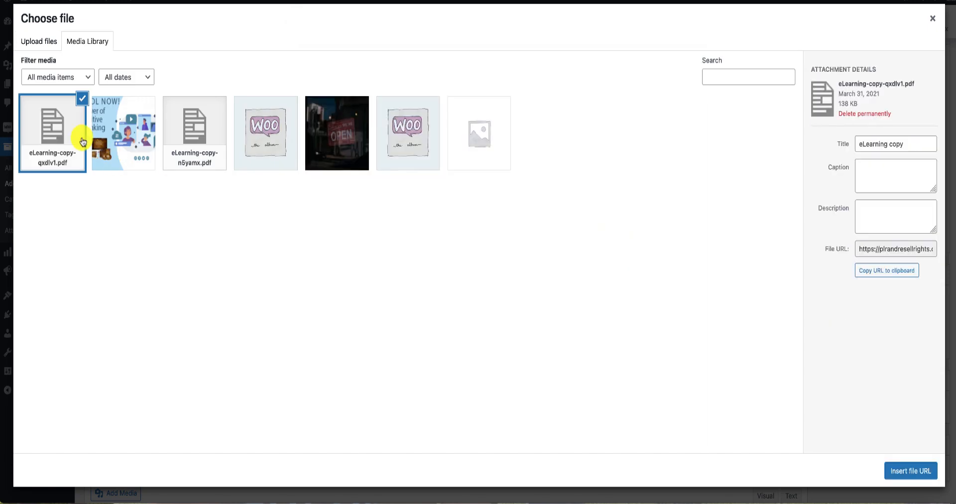
click(913, 473)
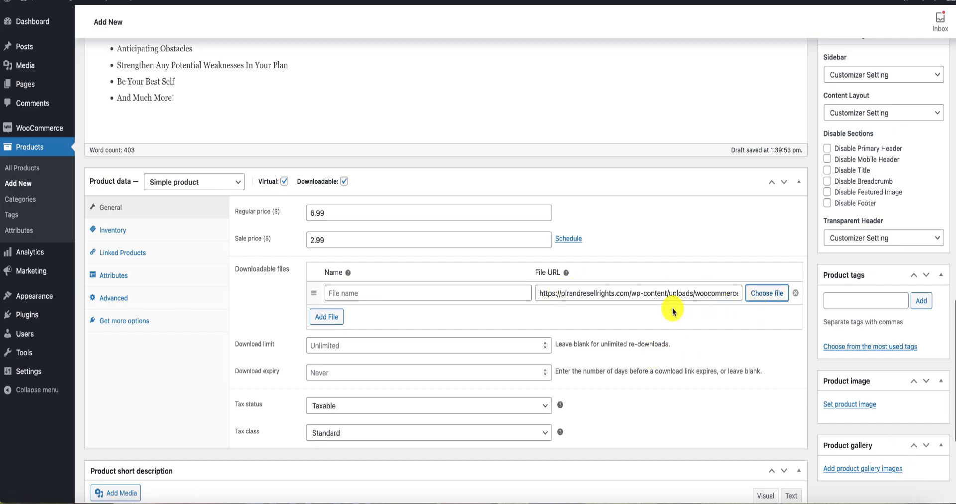
Set the product's download limit to 2, tax status to None and tax class to Zero rate.
scroll(673, 311, down, 1)
scroll(674, 312, down, 1)
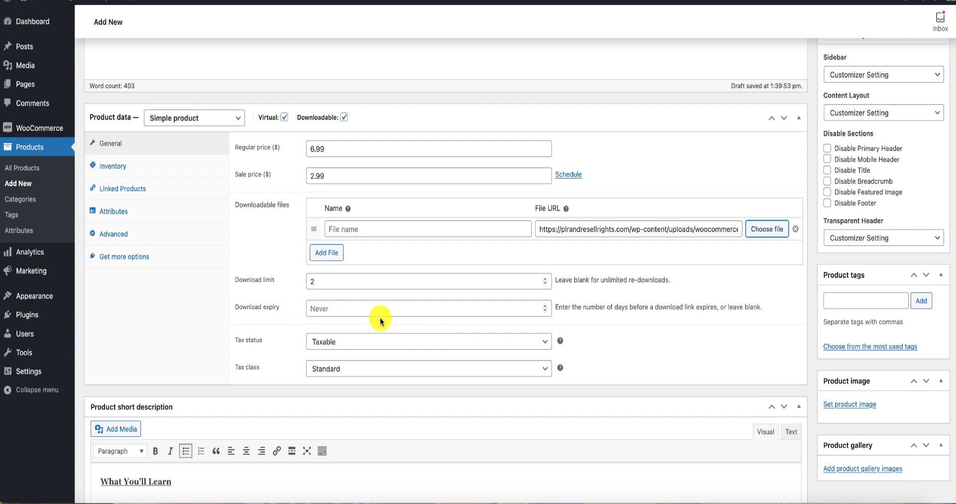
click(544, 343)
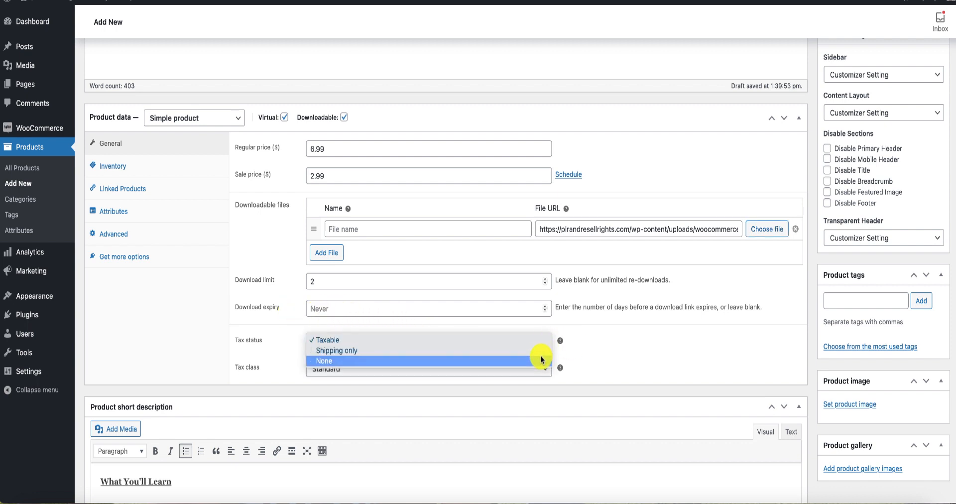
click(541, 358)
click(546, 368)
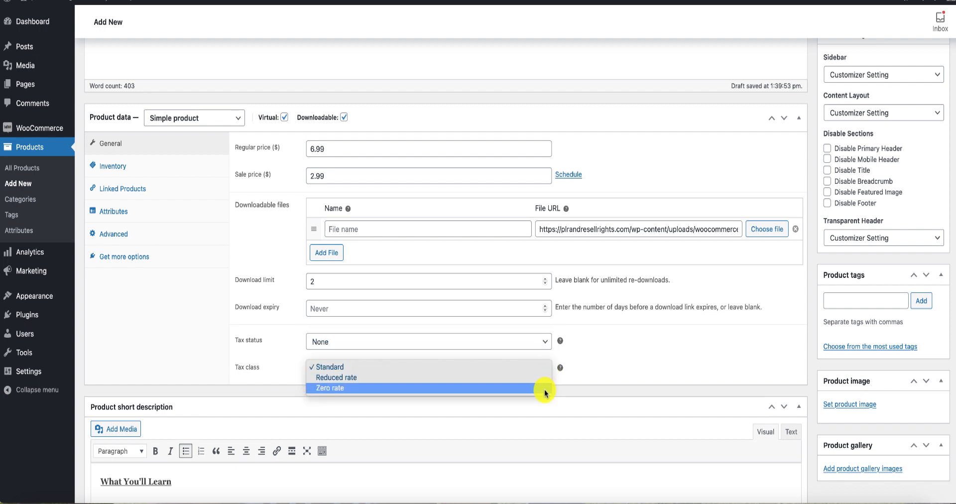
click(545, 391)
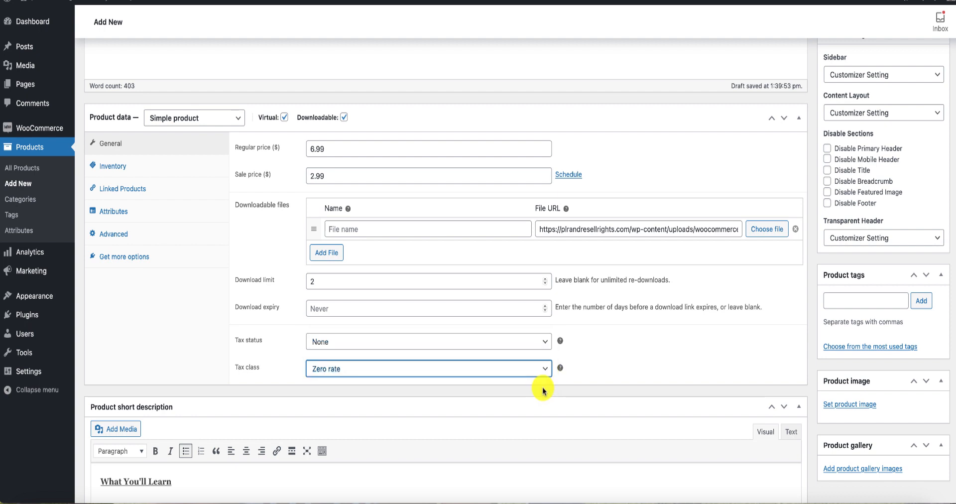
Review the product's inventory, linked products and general settings and its short description.
click(117, 167)
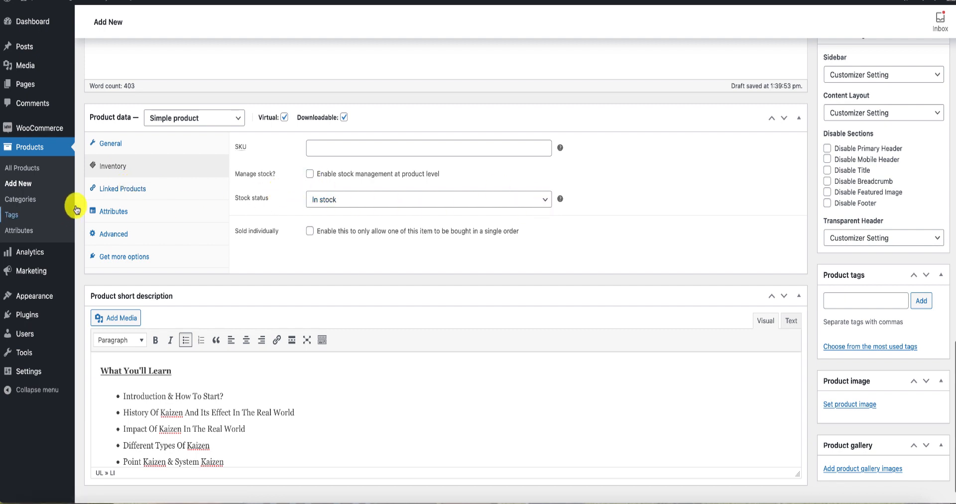
click(106, 188)
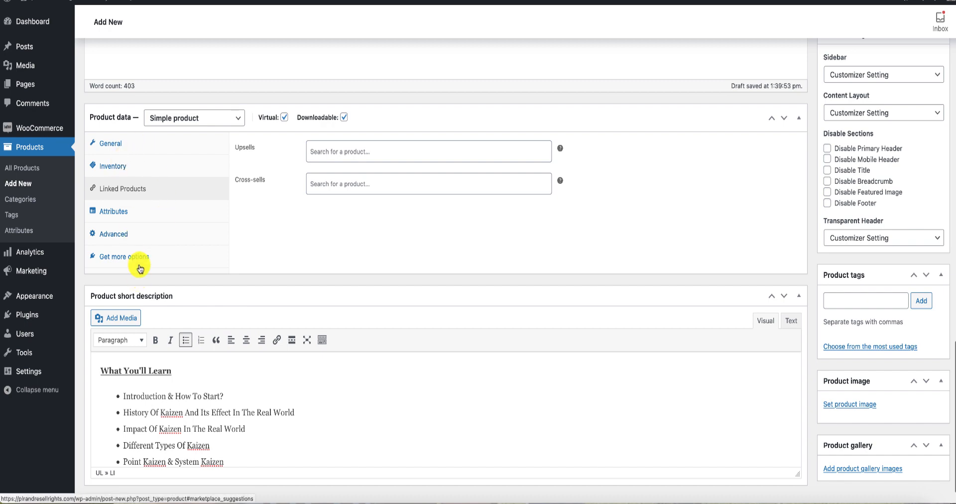
click(114, 144)
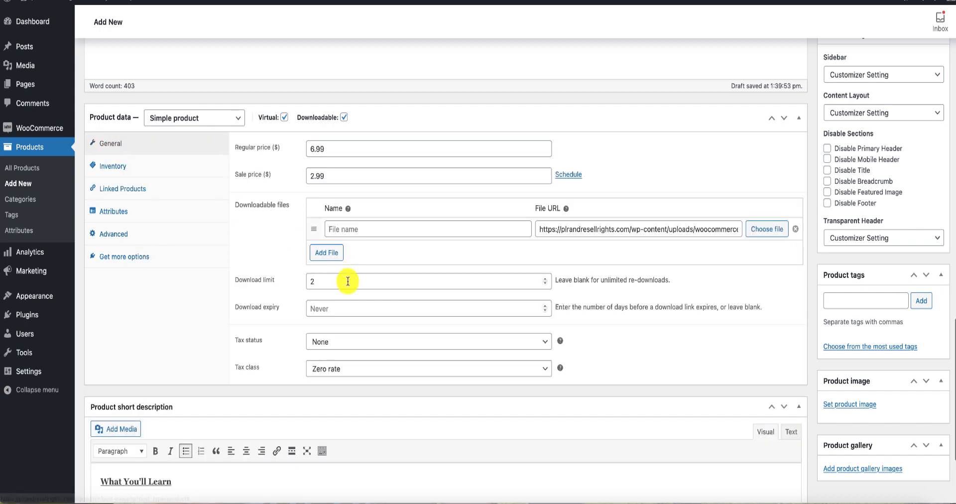
scroll(636, 285, down, 3)
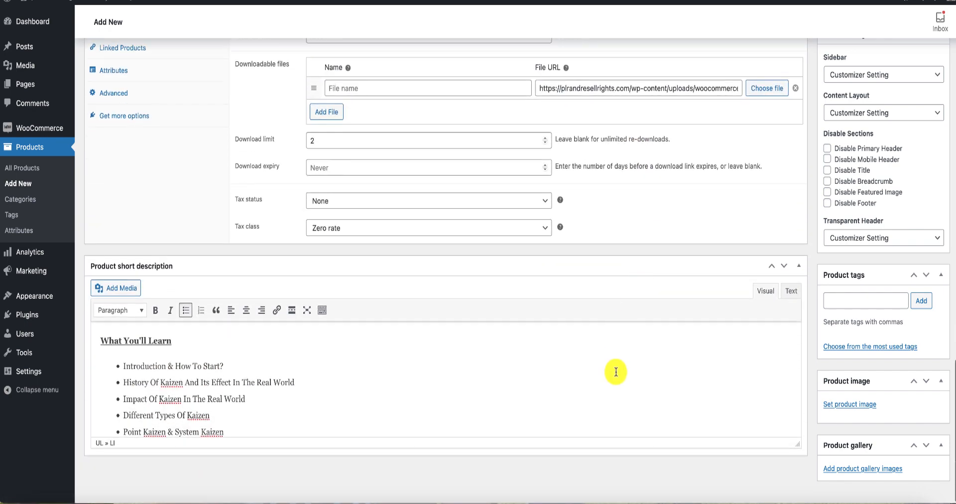
scroll(616, 372, down, 10)
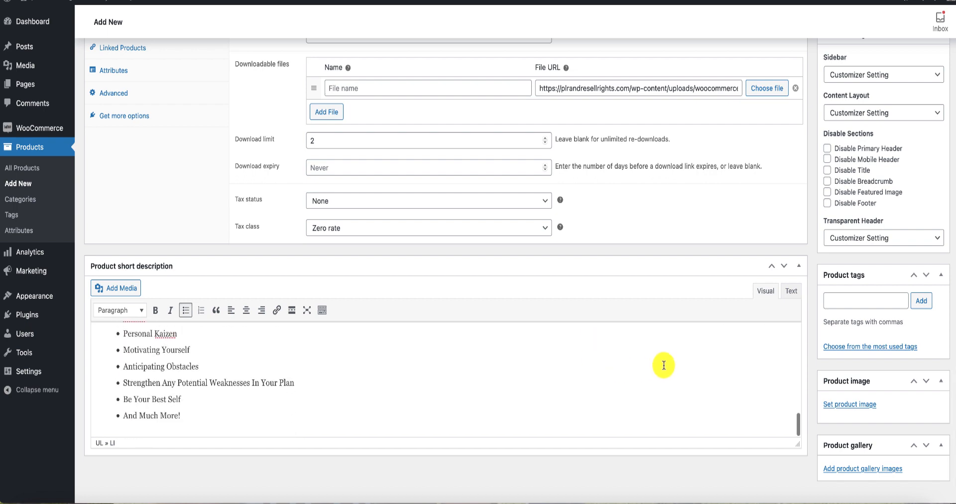
Assign the product to the "Leadership & Management" category.
scroll(922, 380, up, 2)
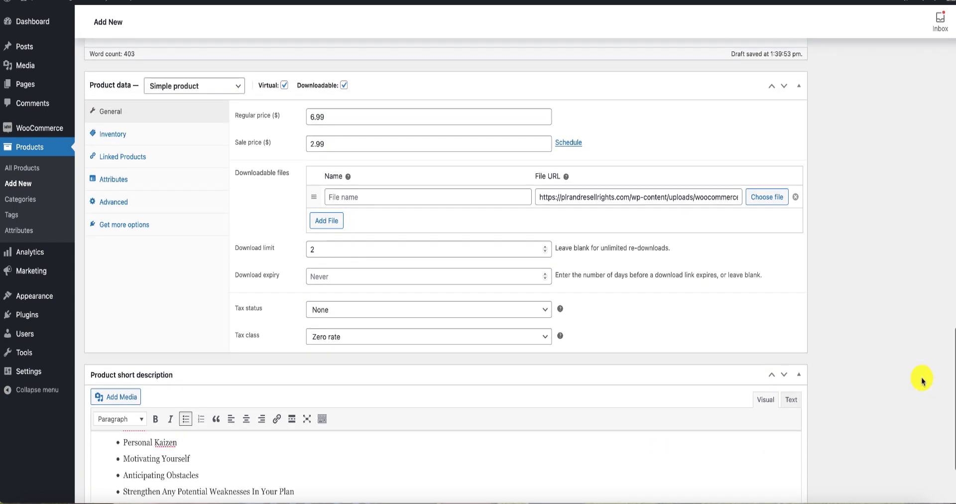
scroll(922, 381, up, 10)
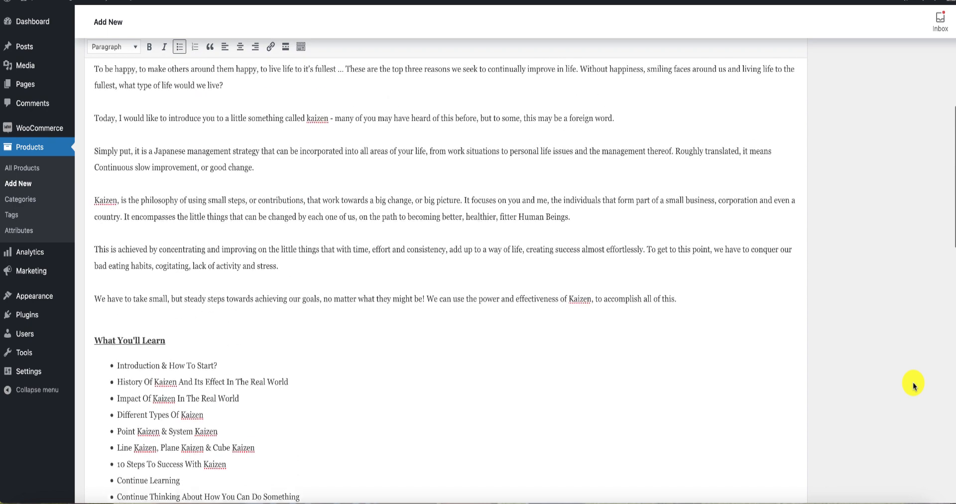
scroll(914, 386, up, 5)
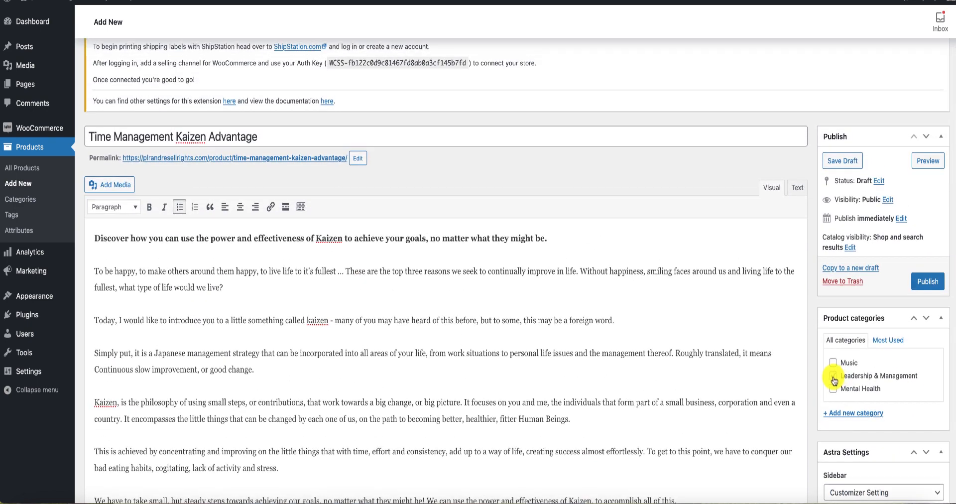
click(833, 376)
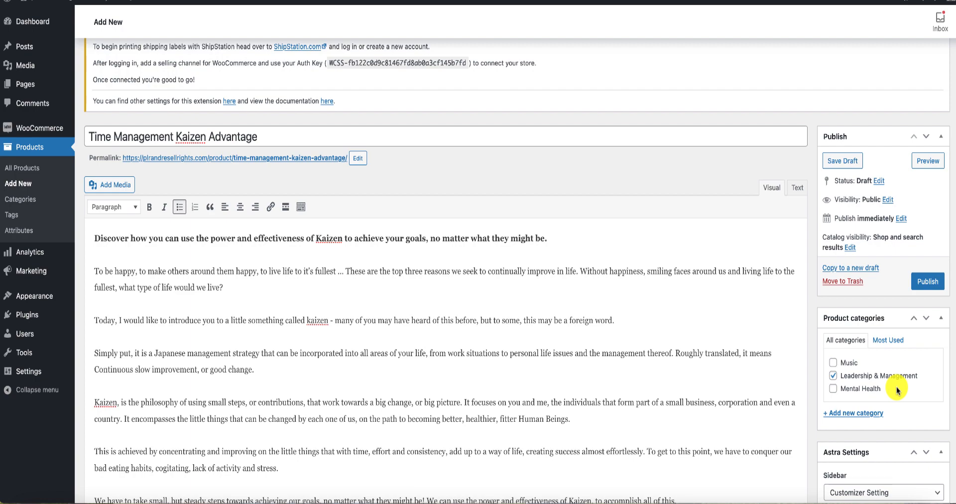
Upload TM-PLR.png from the computer and set it as the product image.
scroll(898, 391, down, 10)
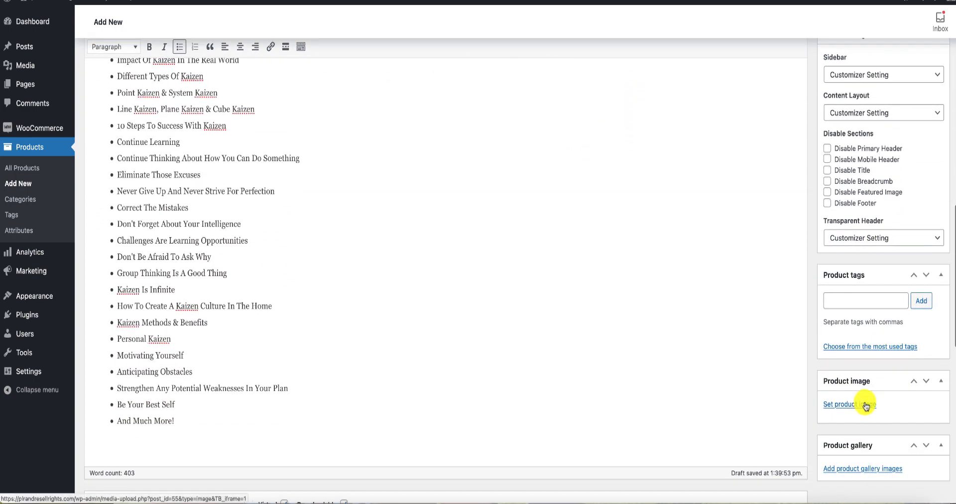
click(866, 403)
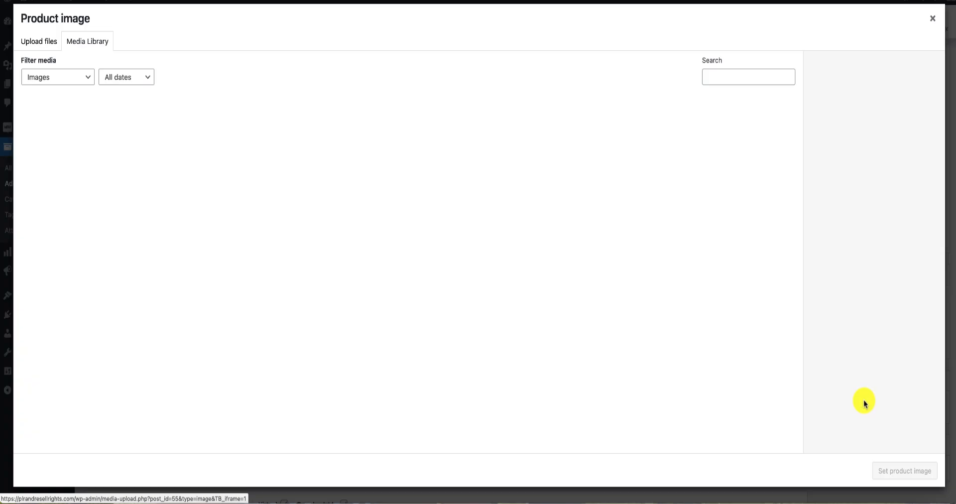
click(36, 43)
click(493, 248)
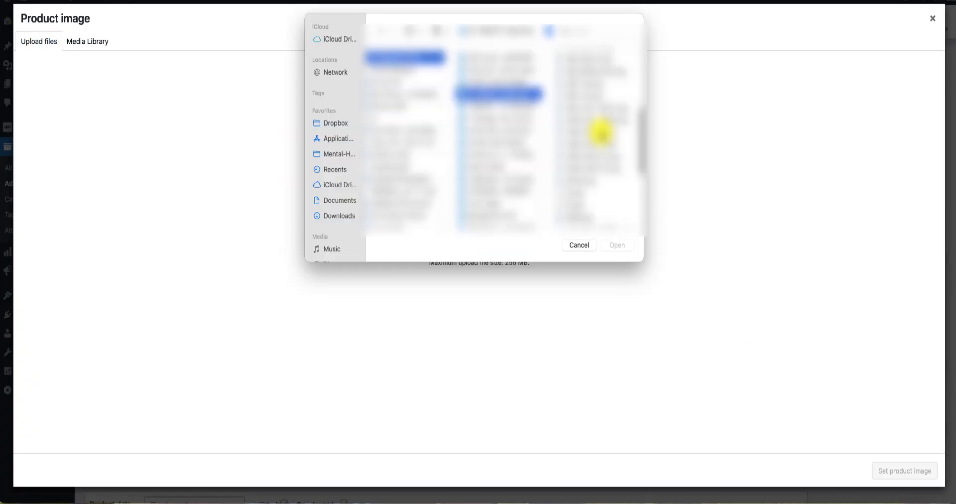
scroll(602, 132, down, 3)
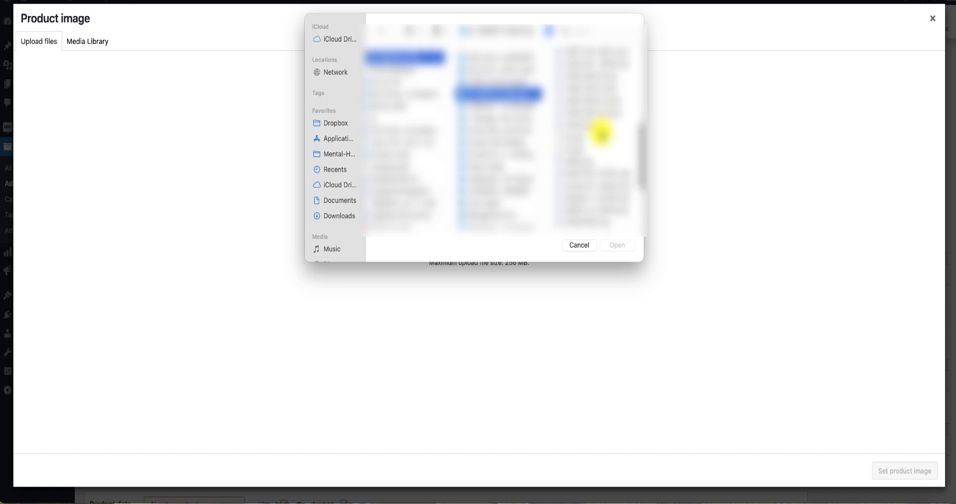
scroll(601, 132, down, 3)
scroll(601, 132, down, 3)
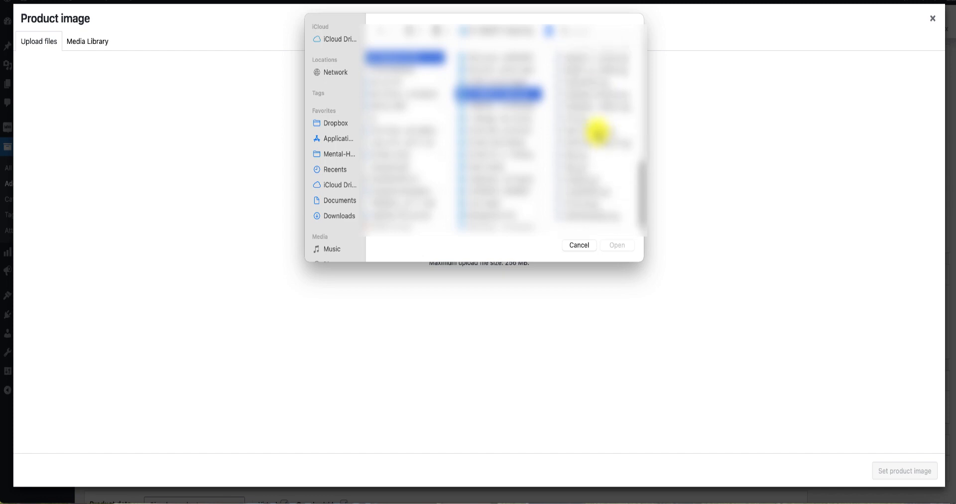
click(584, 205)
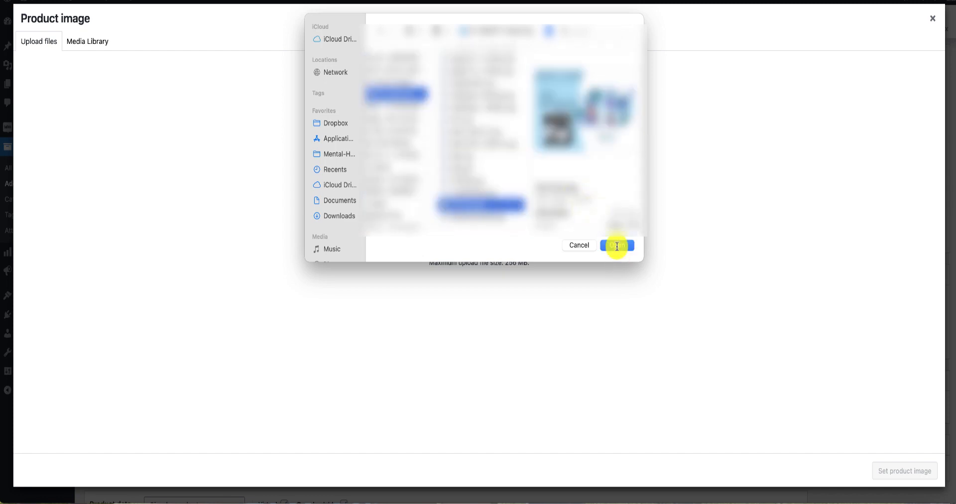
click(616, 246)
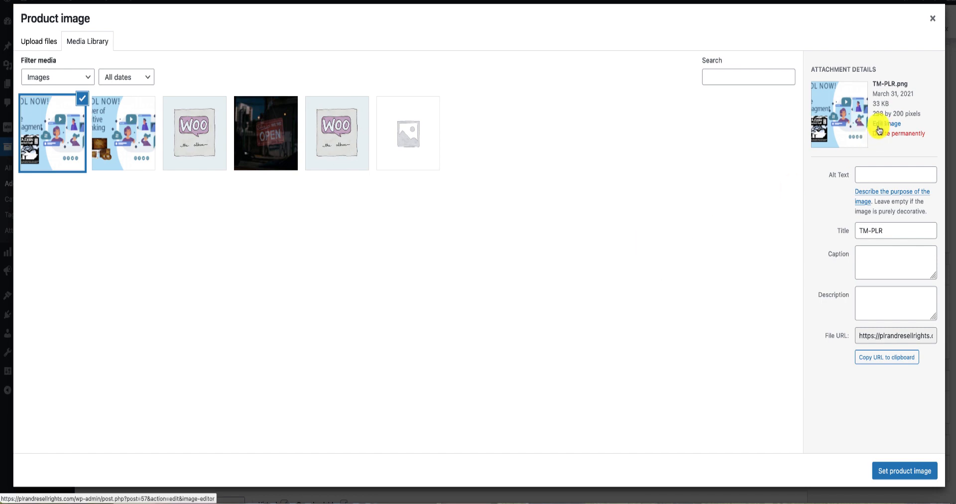
click(896, 475)
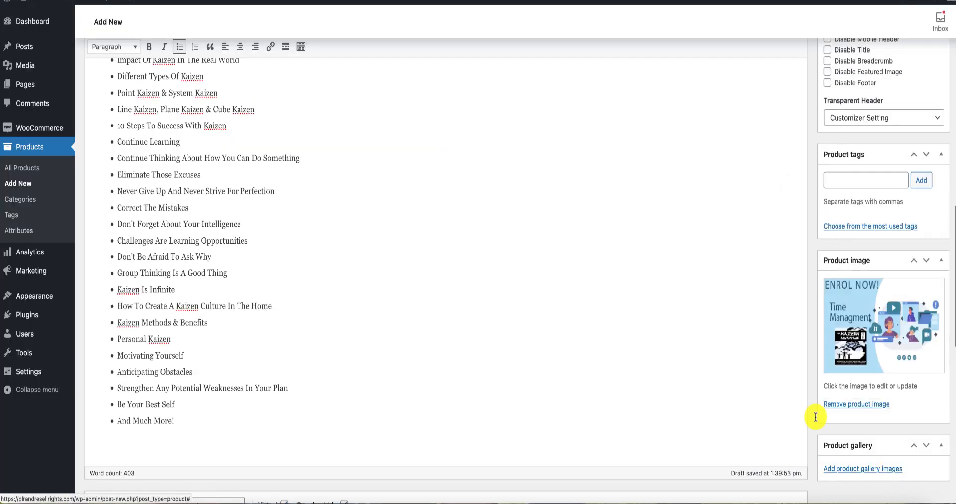
Check the product's data and short description, publish the product, and refresh the store's eLearning page.
scroll(847, 369, down, 5)
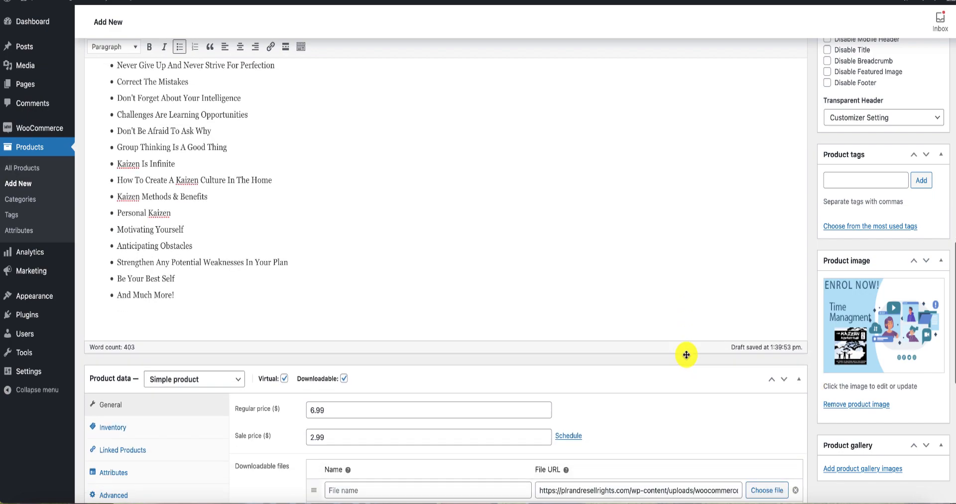
scroll(797, 375, down, 4)
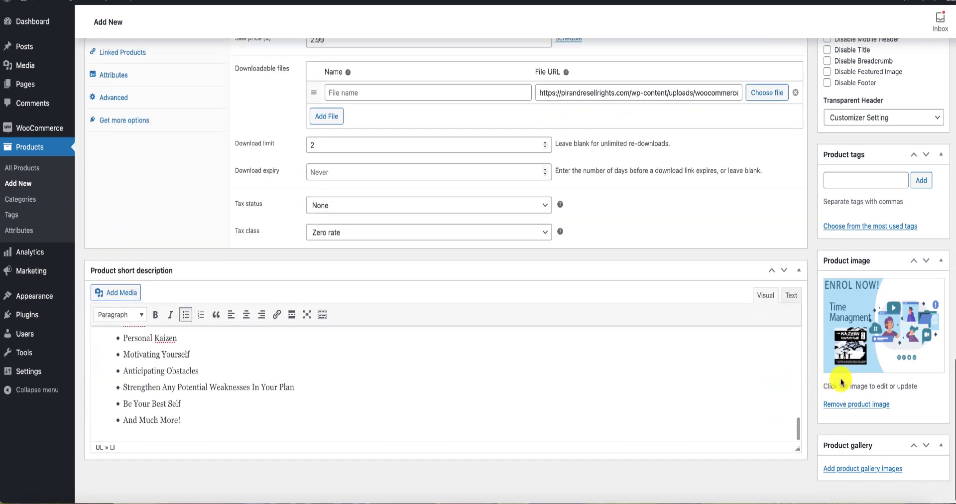
scroll(840, 383, up, 15)
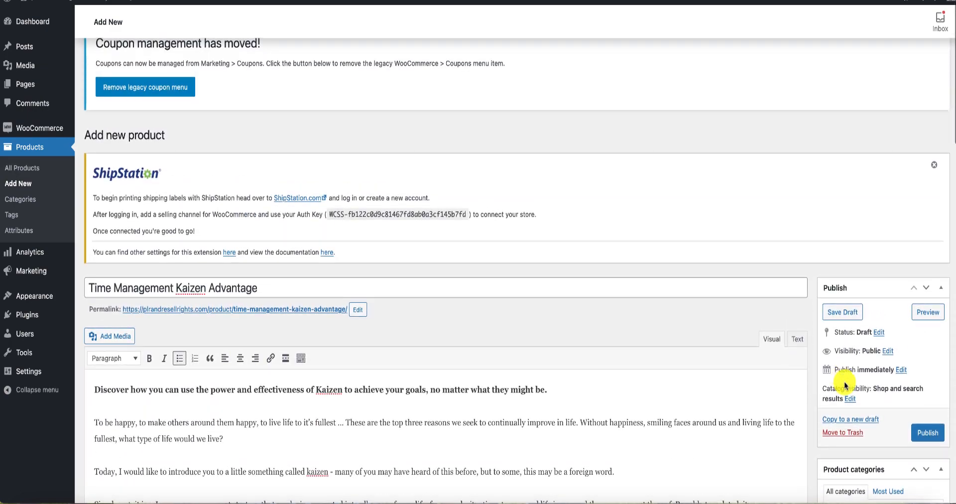
click(929, 432)
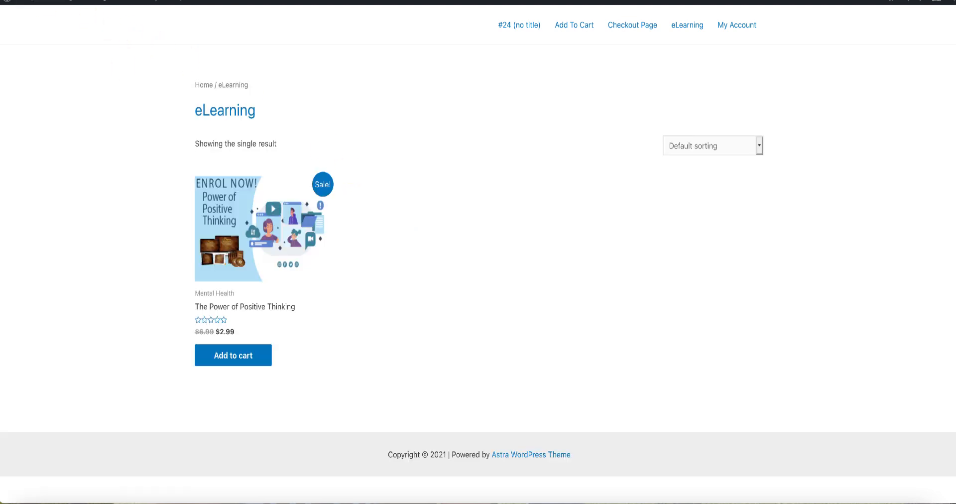
key(super+r)
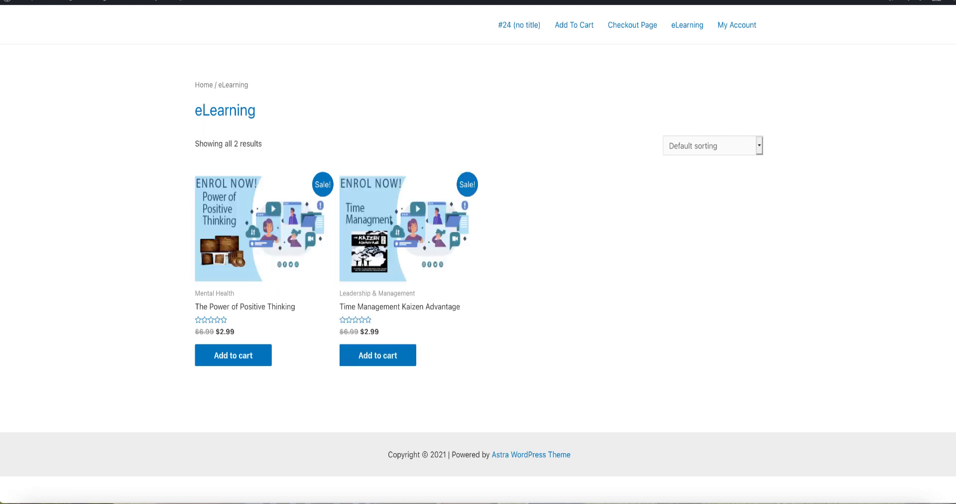